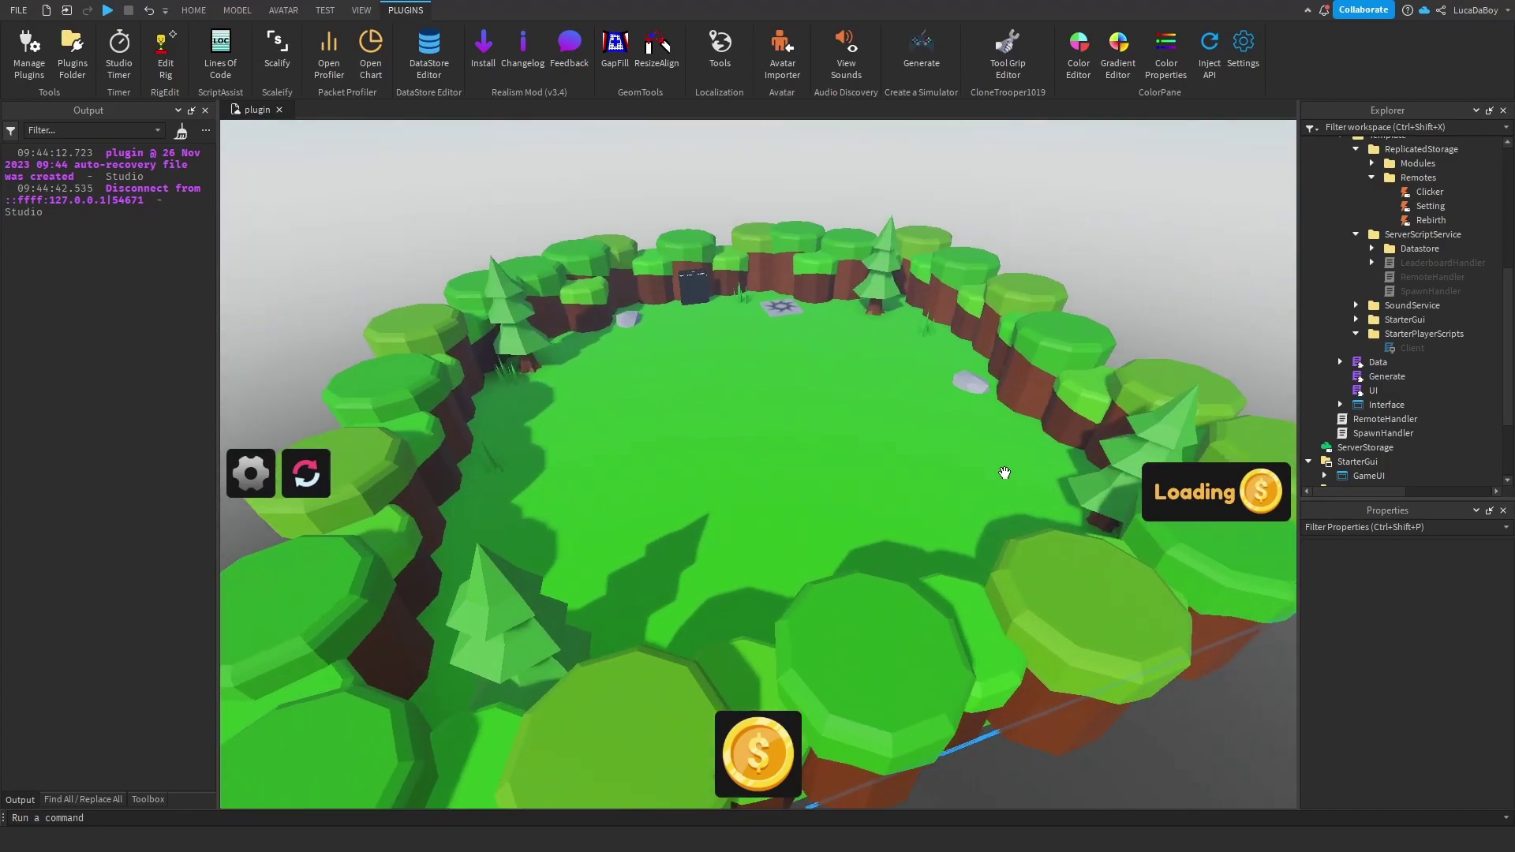
- Look over the simulator map and its game interface from several angles in the viewport
key("w")
right_click_drag(1001, 471, 1002, 472)
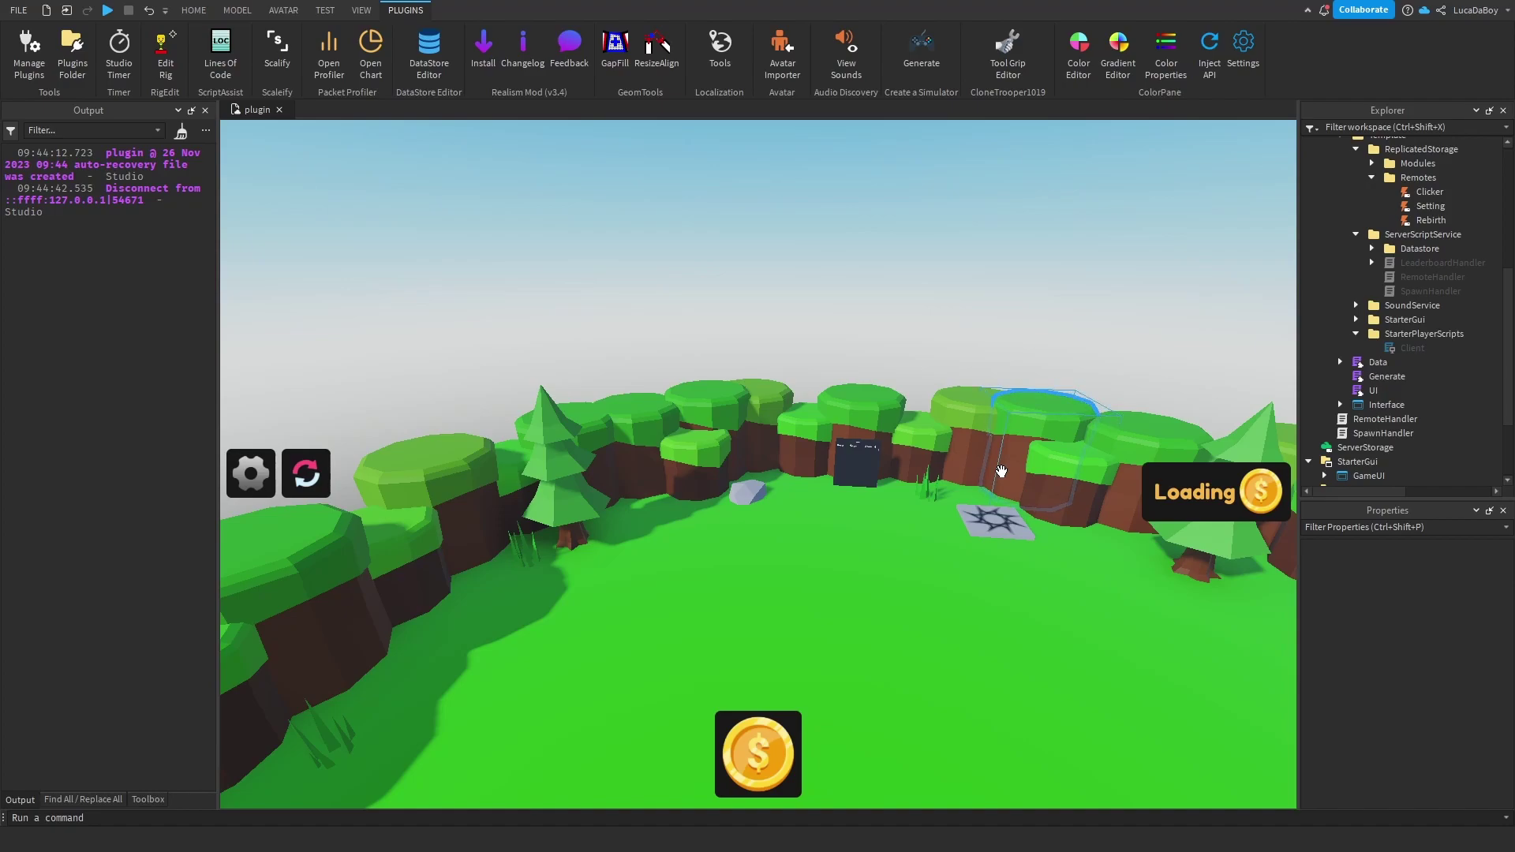
right_click_drag(1001, 471, 1001, 472)
scroll(842, 524, "down", 5)
scroll(851, 520, "up", 5)
right_click_drag(848, 505, 818, 500)
left_click(548, 472)
right_click_drag(549, 472, 543, 469)
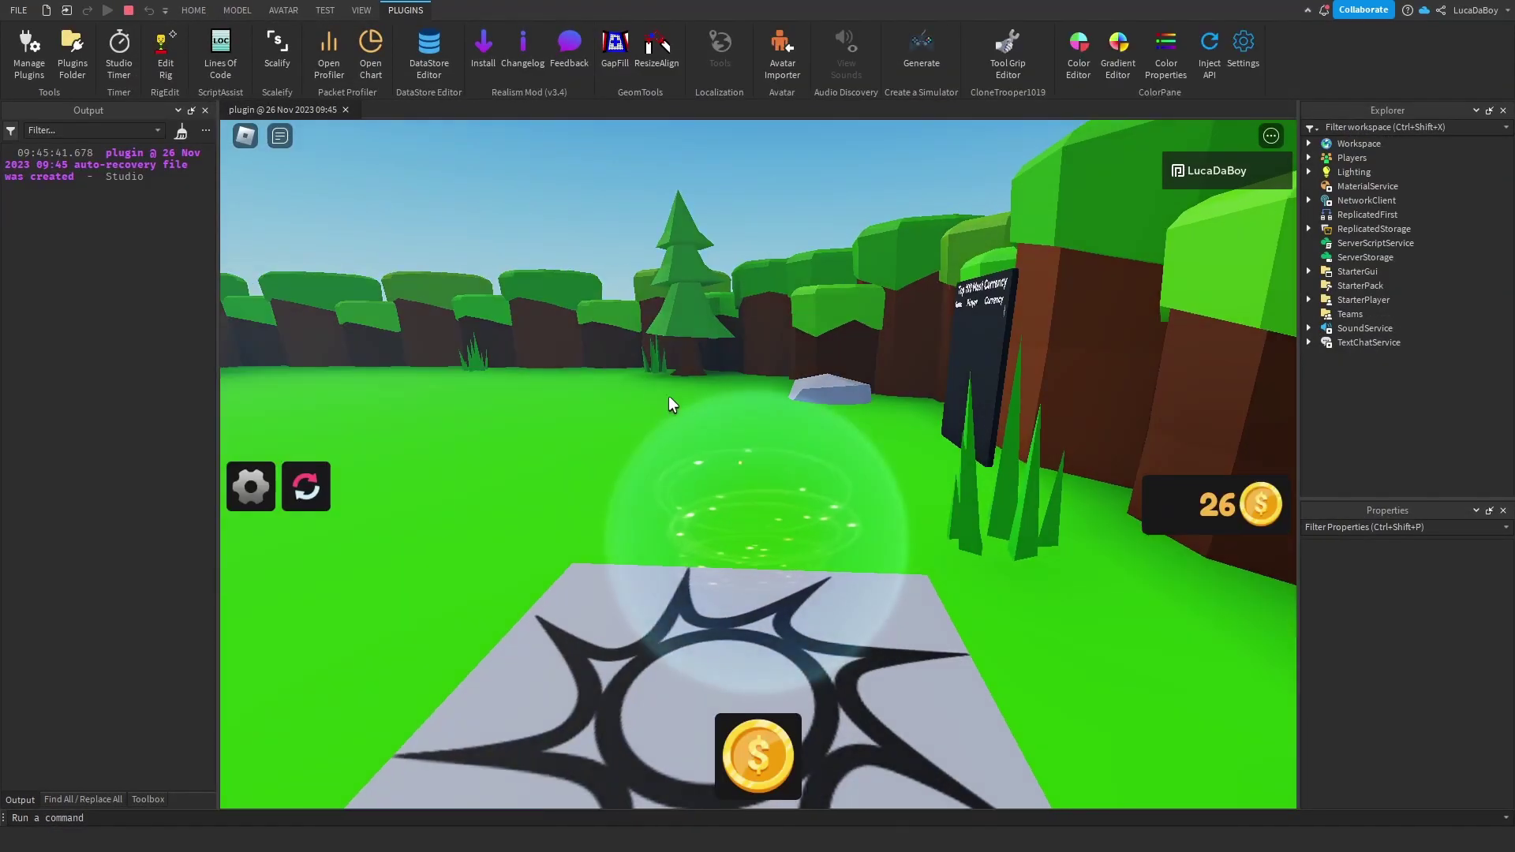
- Walk the character off the spawn pad in the playtest and turn the camera to face the leaderboard
key("w")
right_click_drag(636, 385, 633, 384)
right_click_drag(542, 411, 542, 411)
scroll(687, 425, "down", 2)
right_click_drag(688, 430, 676, 433)
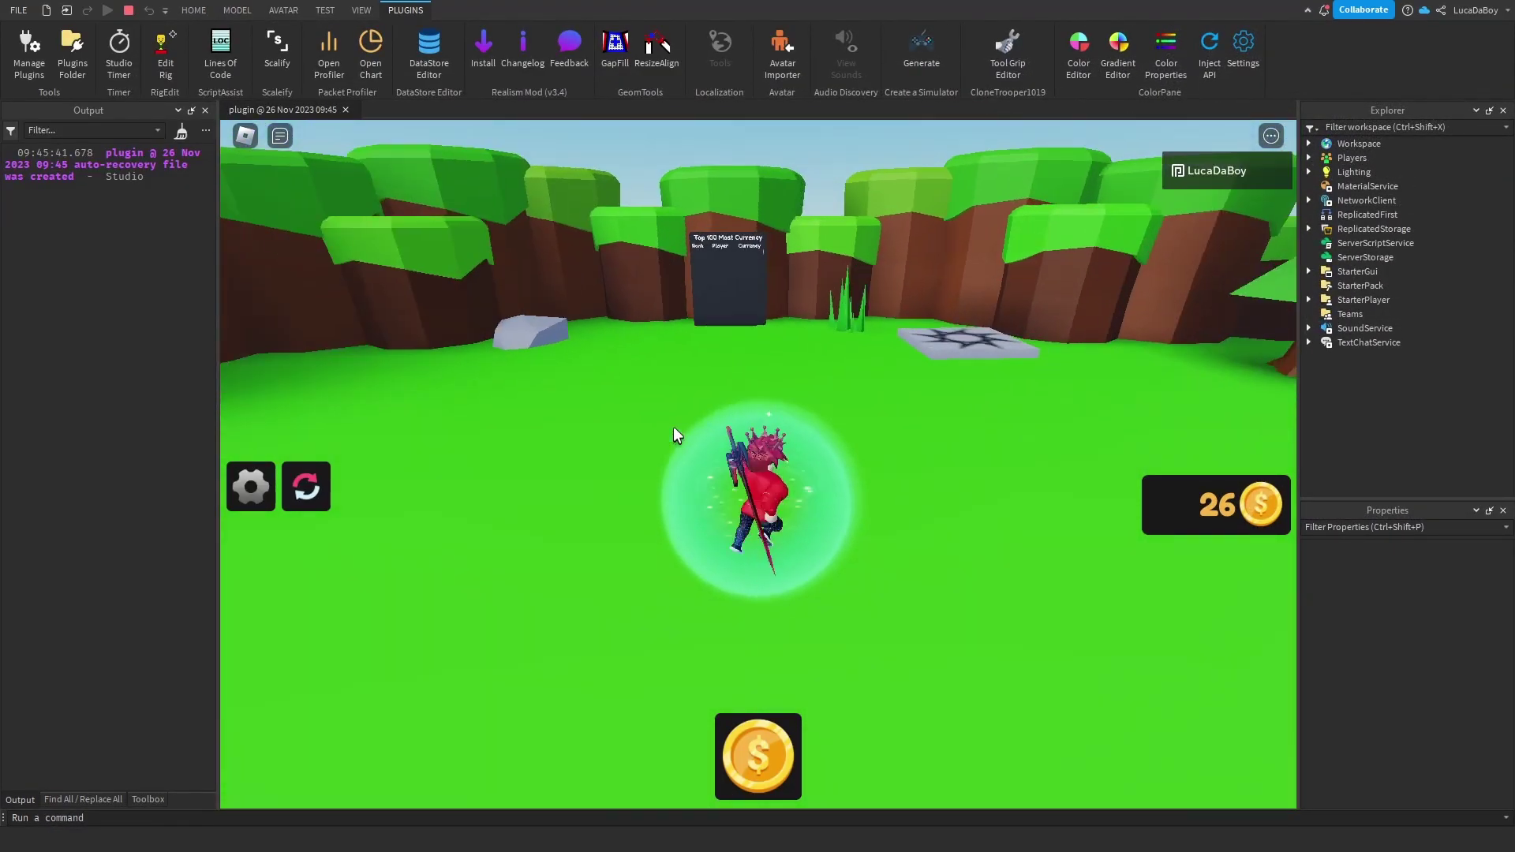
- Open the in-game Rebirth window and collect coins to buy the 200-coin rebirth
left_click(308, 494)
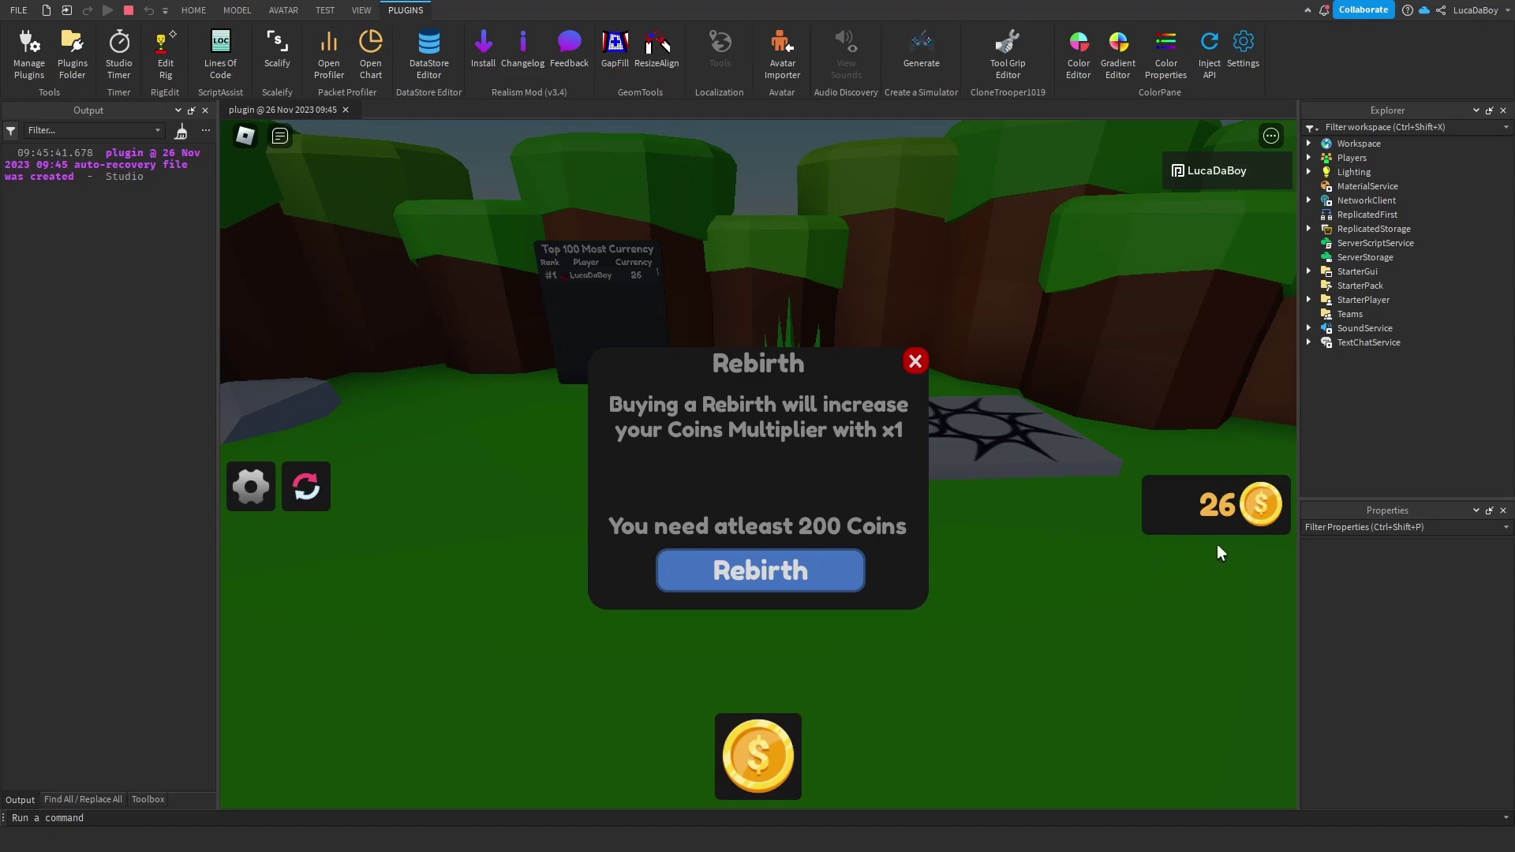
left_click(769, 736)
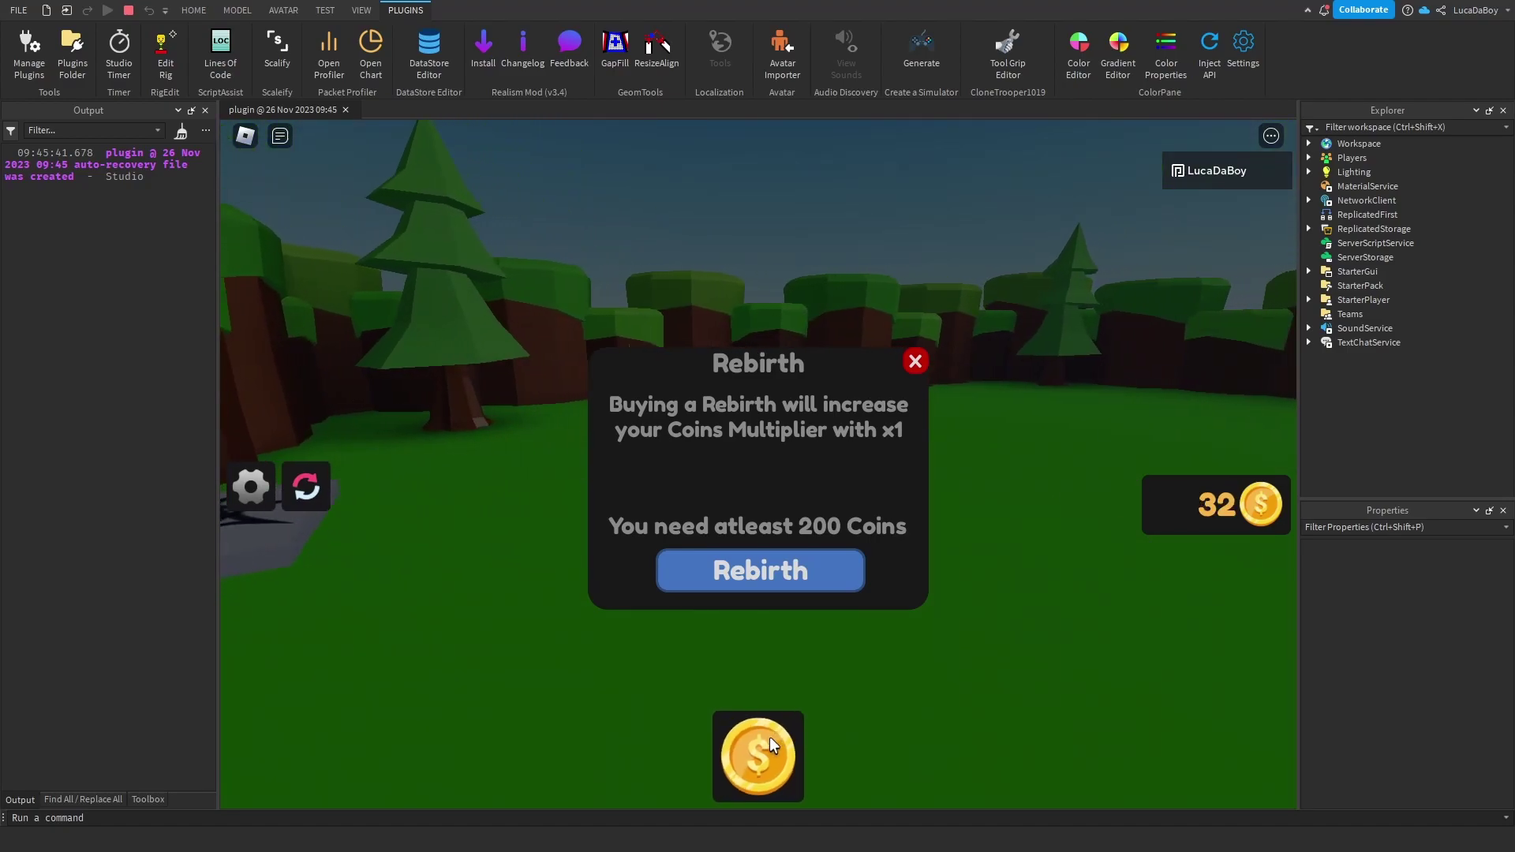
left_click(771, 746)
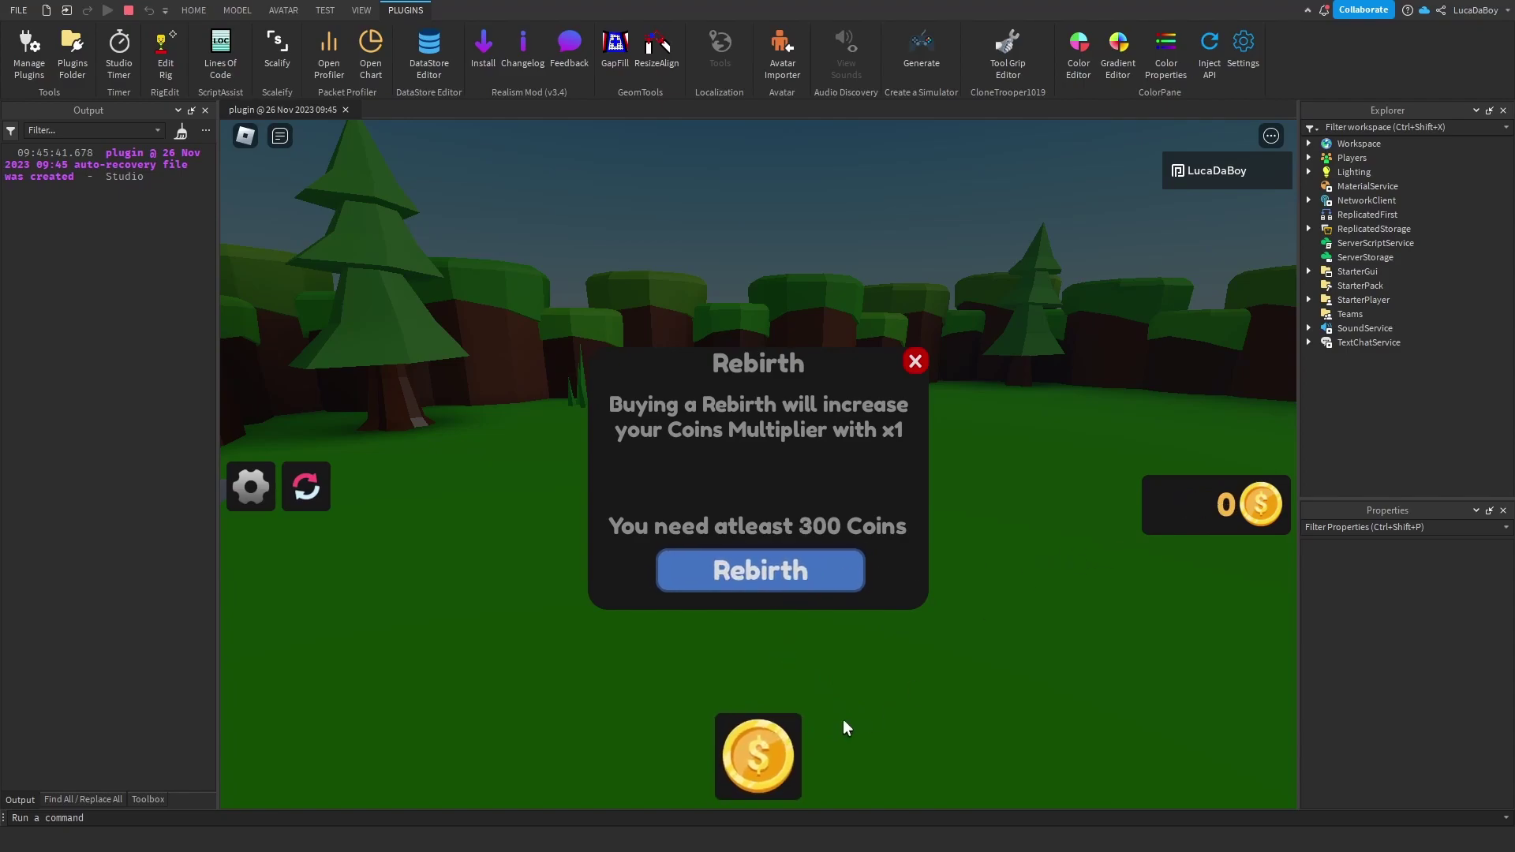
- Collect coins toward the 300-coin rebirth with the Rebirth window open
left_click(758, 755)
left_click(757, 755)
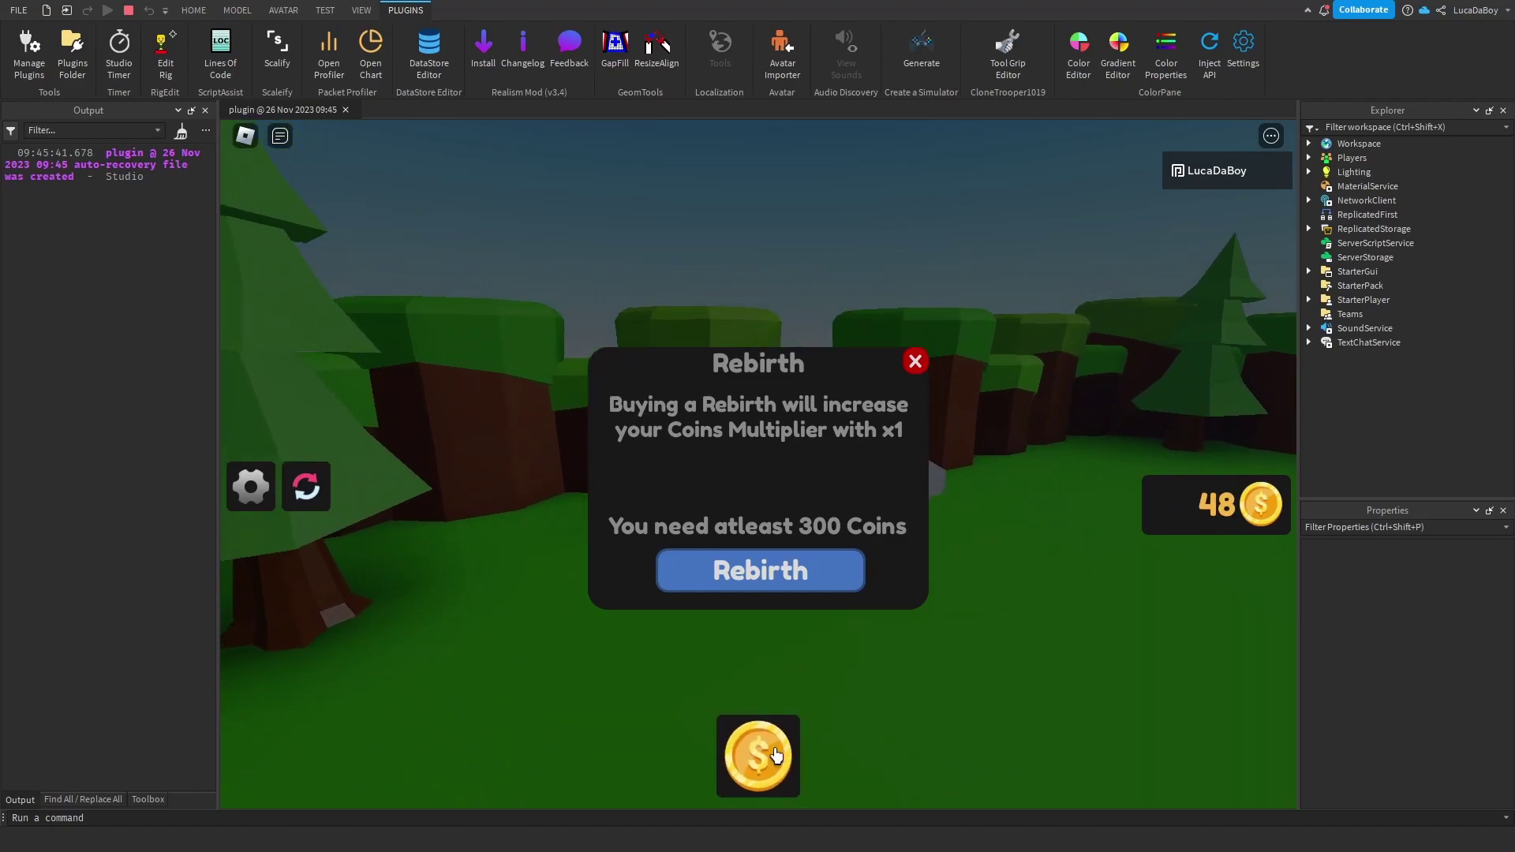
left_click(758, 756)
left_click(758, 755)
left_click(776, 755)
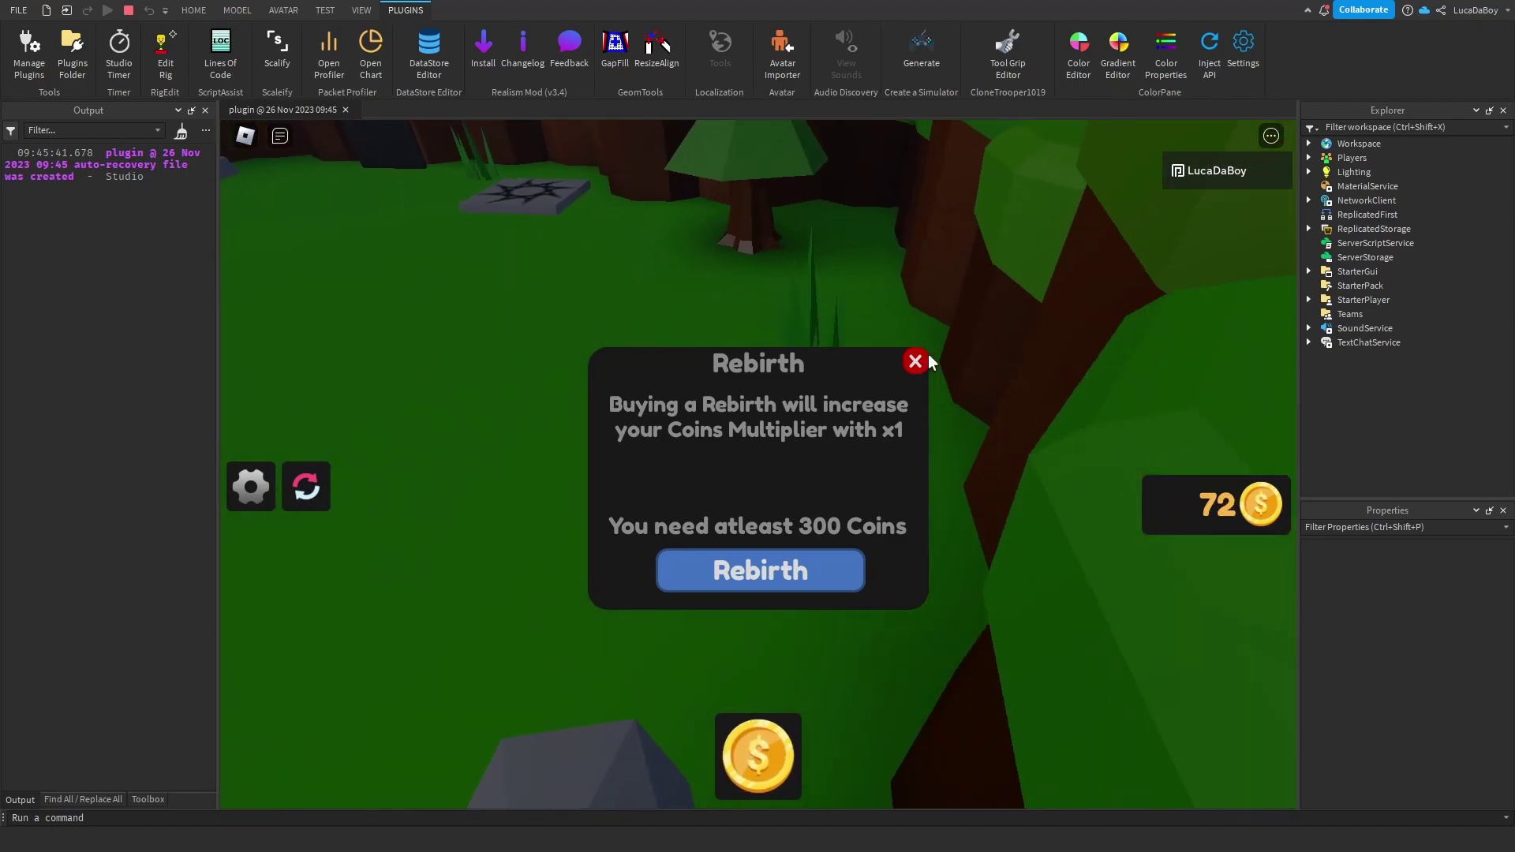
- Close the Rebirth window and keep collecting coins while running past the spawn pad and leaderboard
left_click(915, 361)
left_click(760, 737)
left_click(760, 738)
left_click(760, 737)
left_click(760, 737)
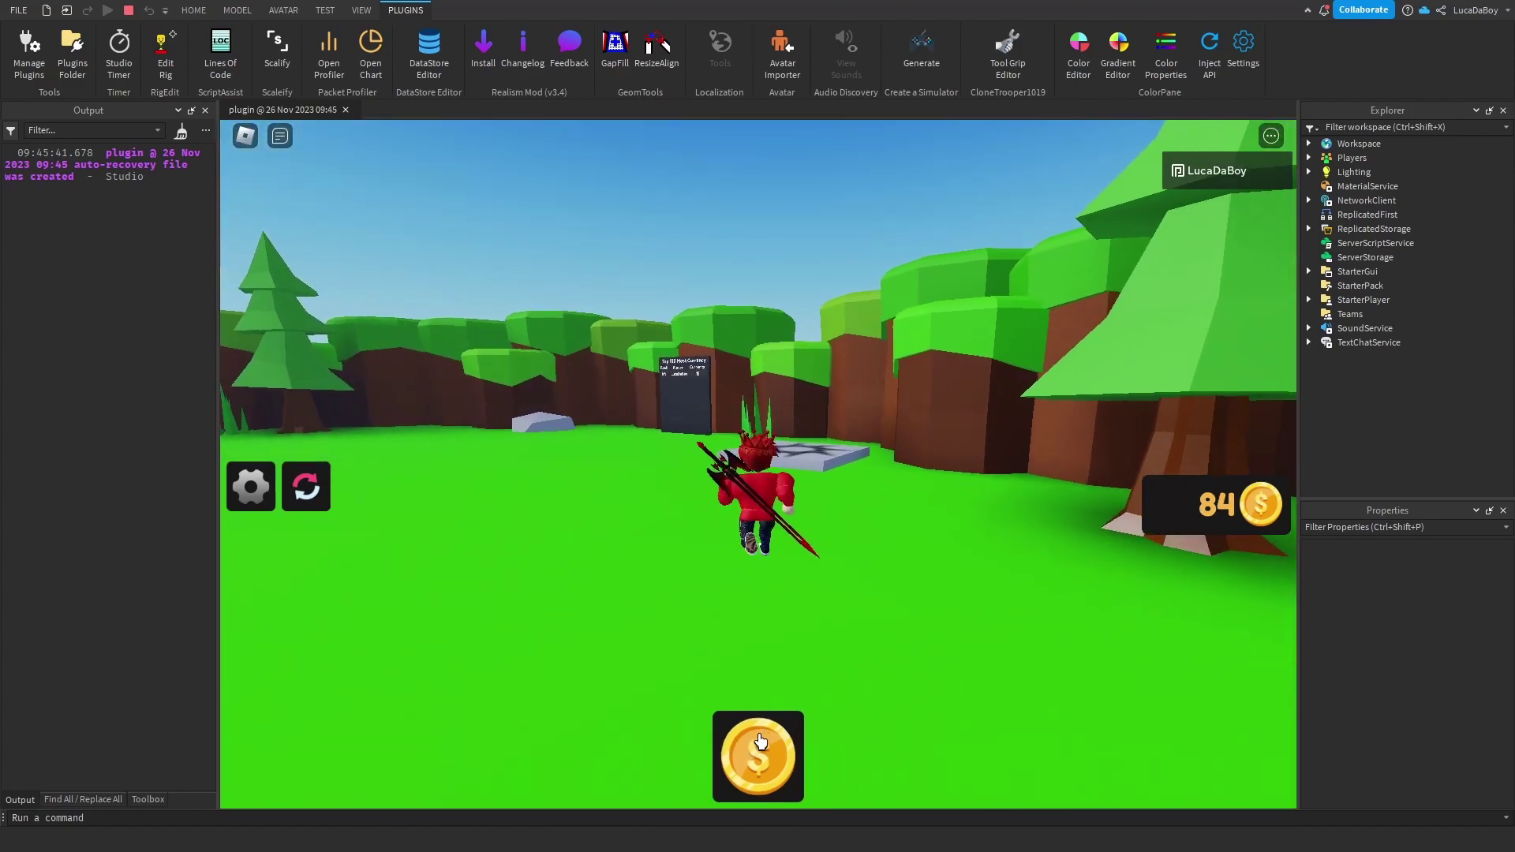
left_click(760, 737)
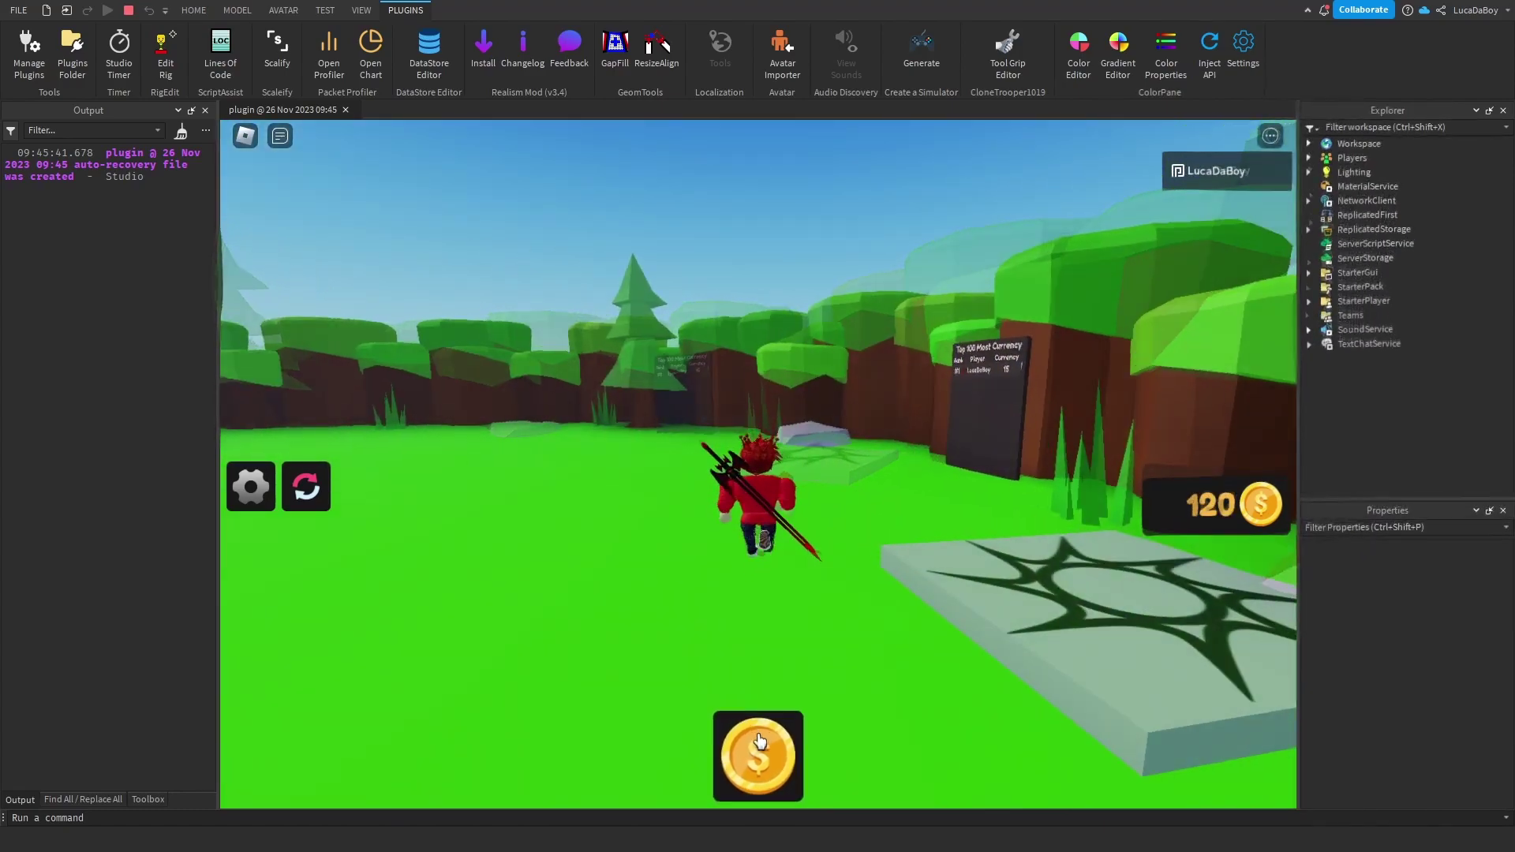
left_click(759, 737)
left_click(759, 737)
left_click(759, 737)
left_click(759, 742)
left_click(758, 742)
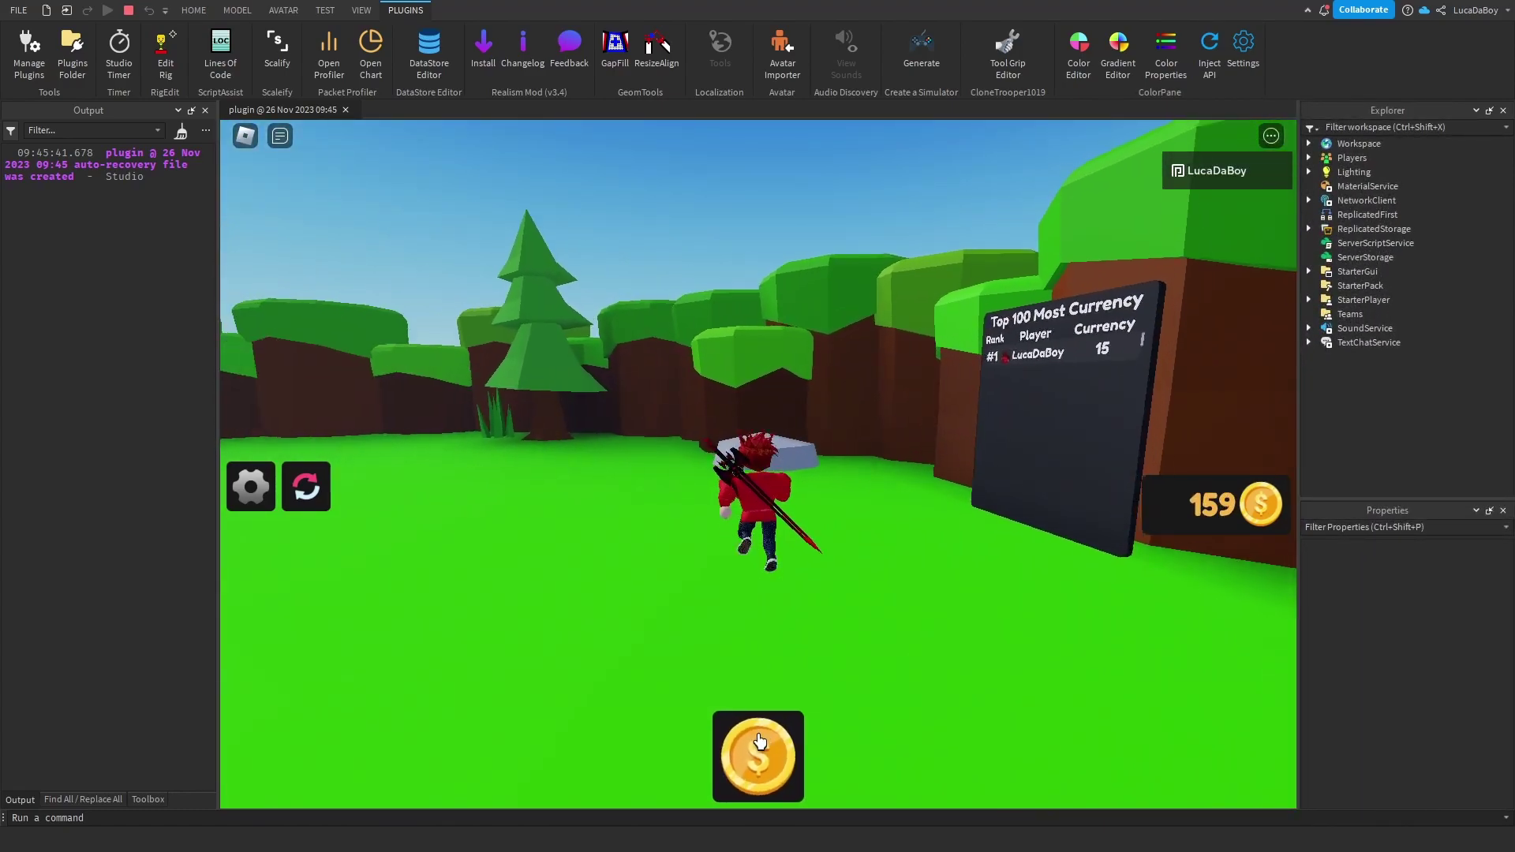
left_click(759, 742)
left_click(759, 742)
left_click(758, 742)
left_click(759, 741)
left_click(759, 742)
left_click(758, 742)
left_click(758, 742)
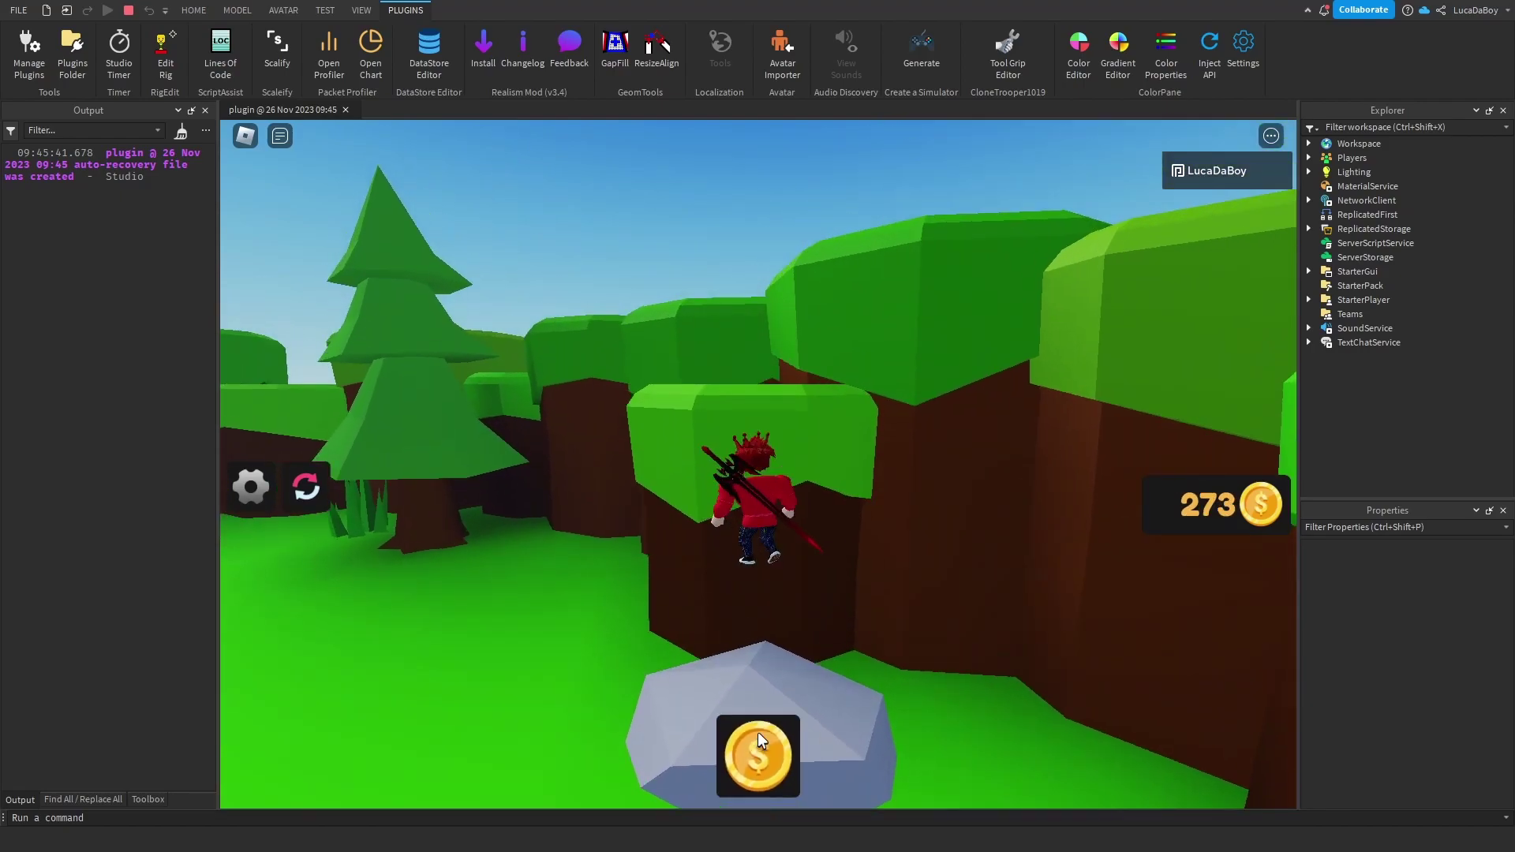
- Jump the character along the cliff tops and briefly open and close the Rebirth window
right_click_drag(889, 555, 888, 555)
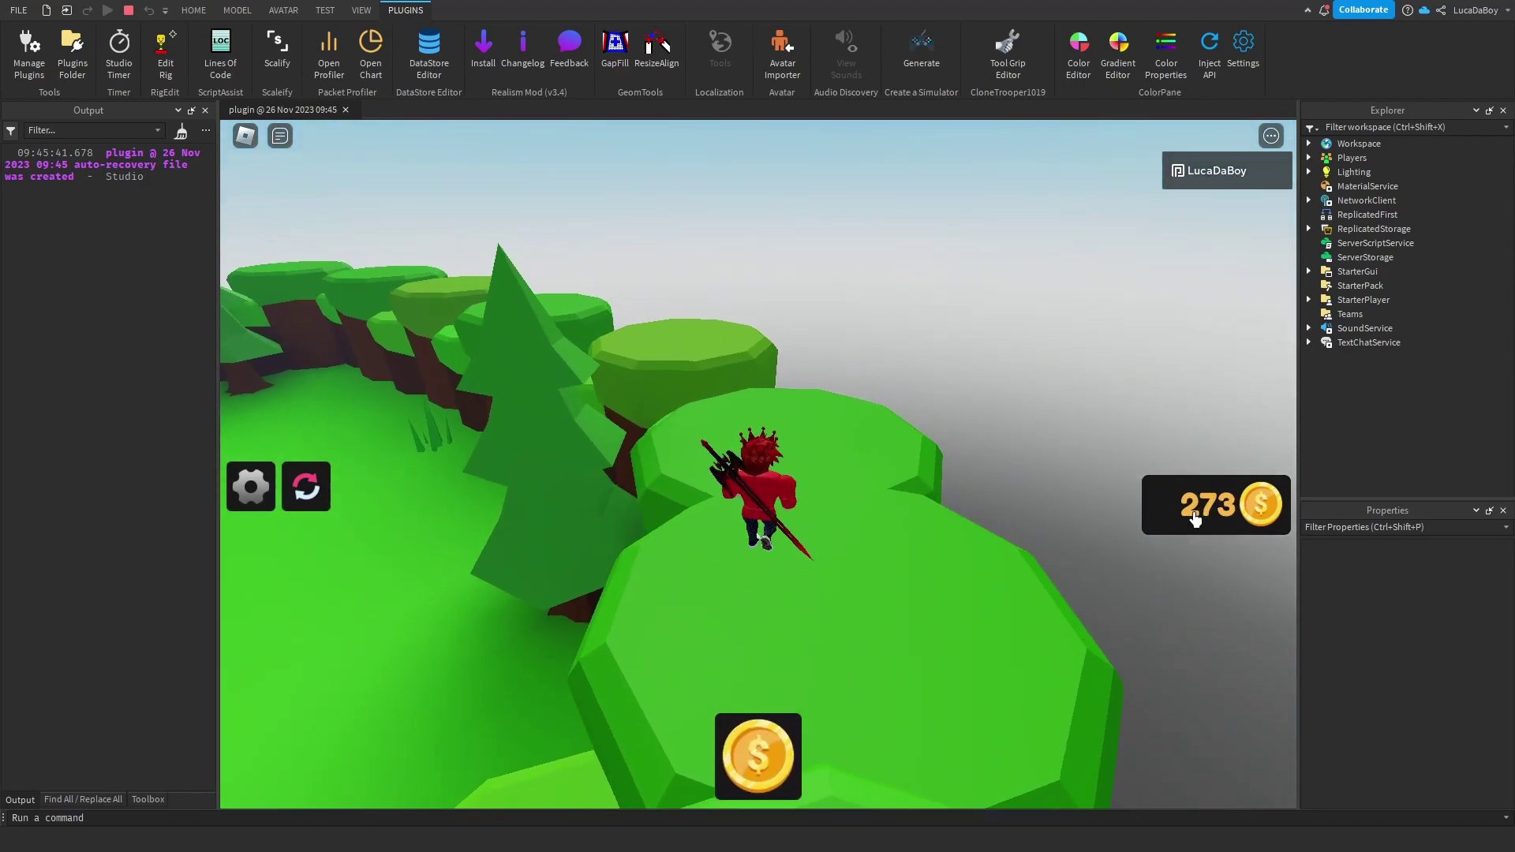
right_click_drag(1034, 485, 1034, 485)
key("w")
key("space")
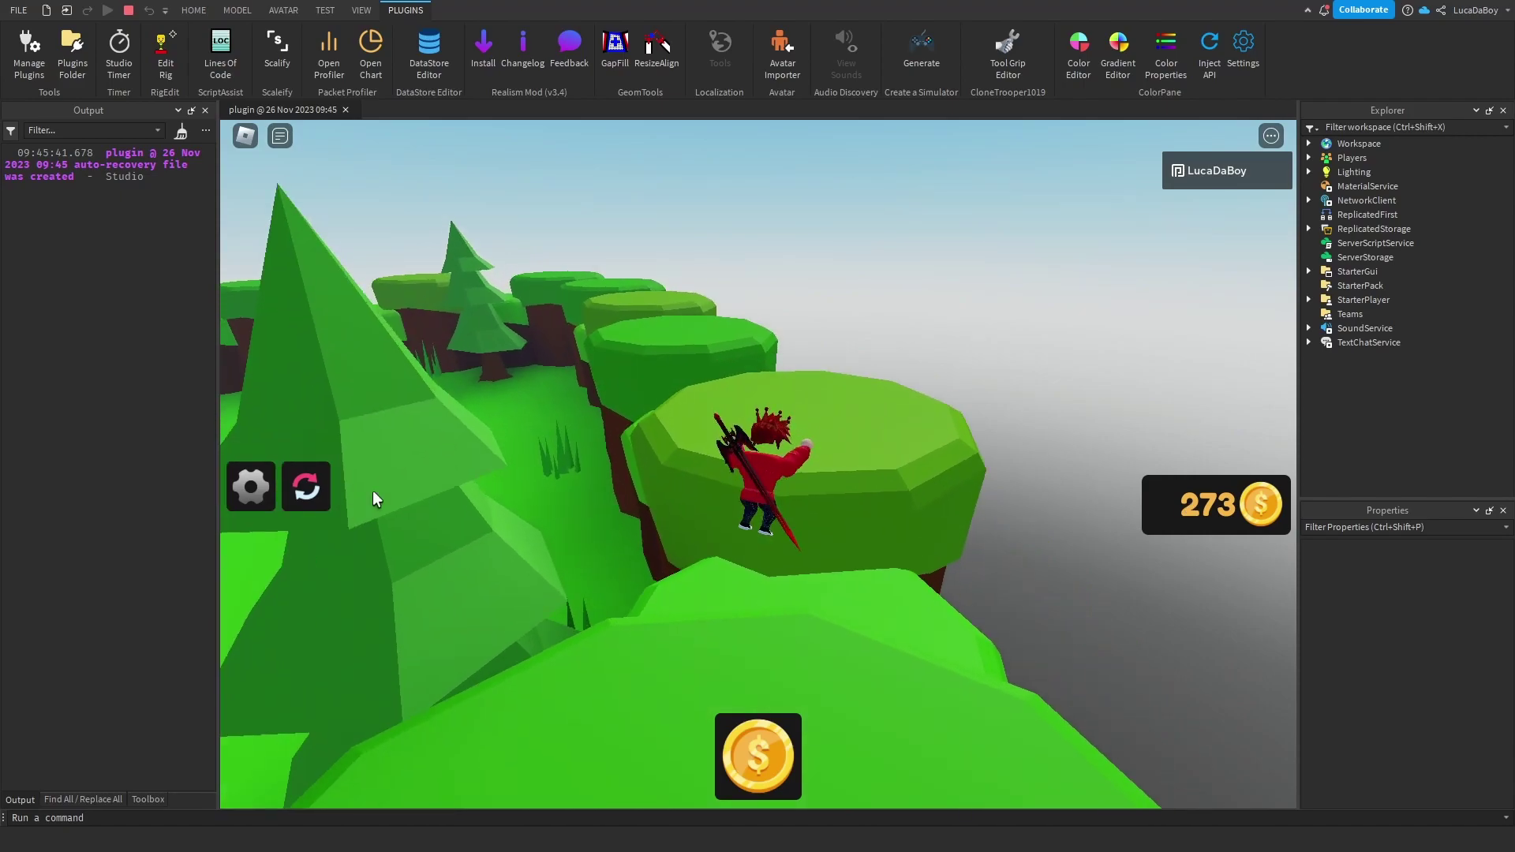
key("space")
left_click(307, 487)
left_click(916, 361)
- Jump from cliff top to cliff top around the map's edge to explore the playtest map
key("w")
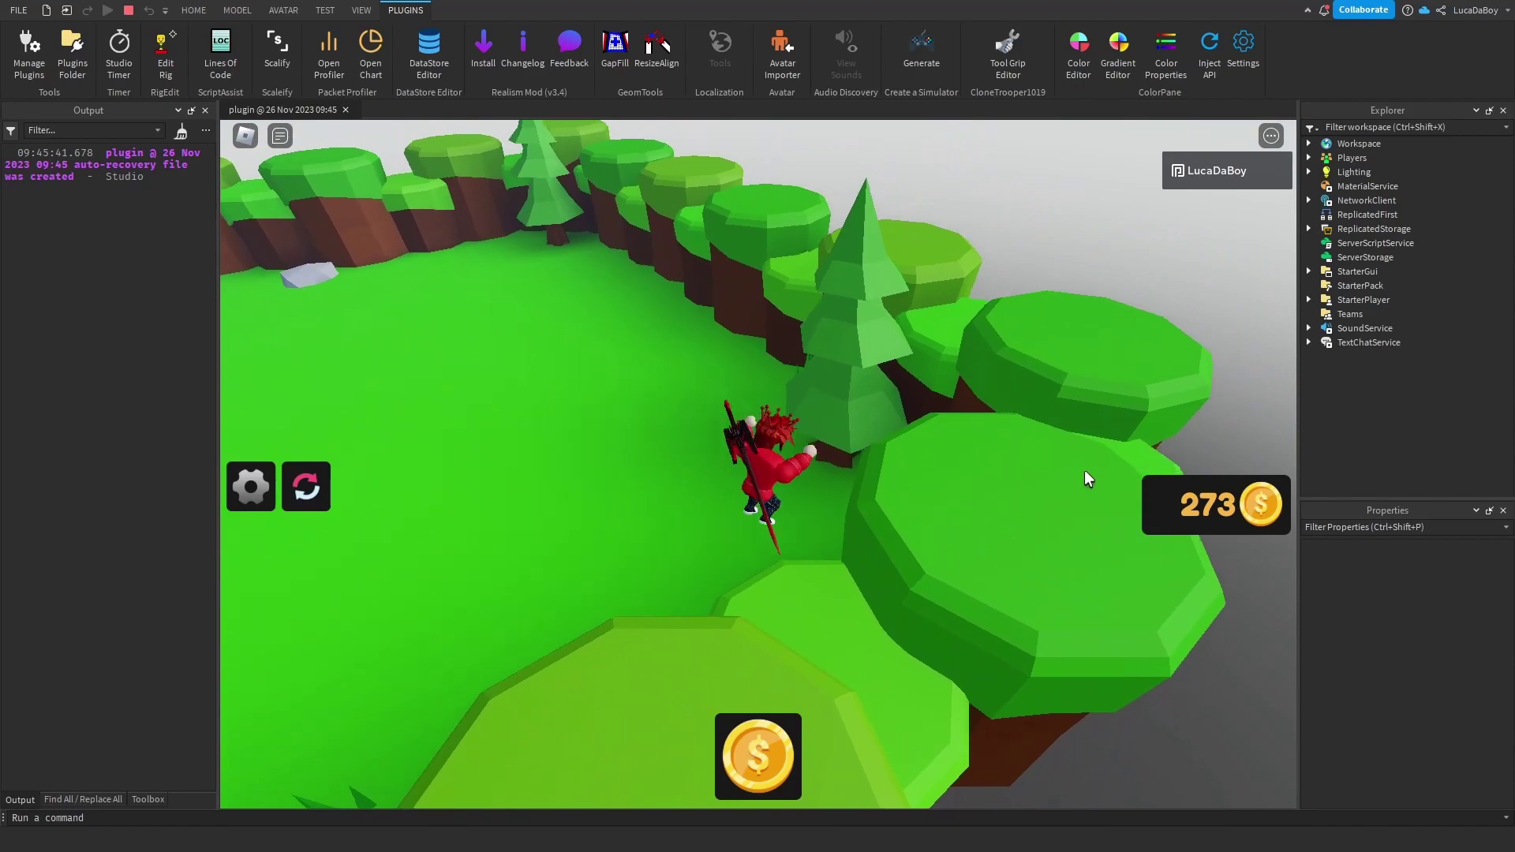
key("space")
right_click_drag(1073, 462, 1073, 459)
key("space")
key("w")
key("space")
right_click_drag(791, 452, 791, 451)
key("w")
key("space")
key("space")
key("w")
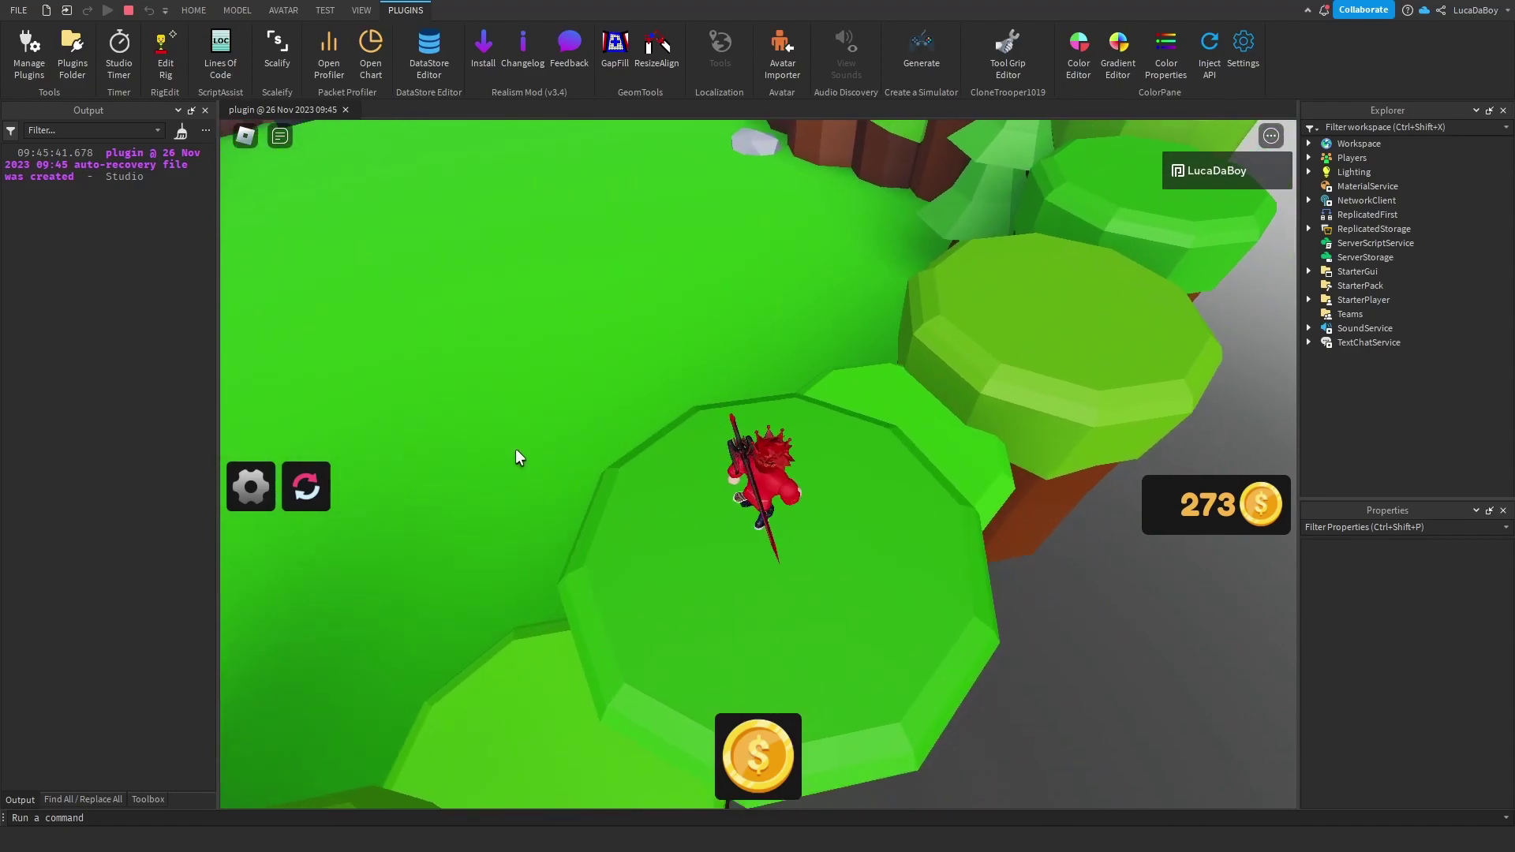
key("space")
right_click_drag(612, 463, 613, 464)
key("w")
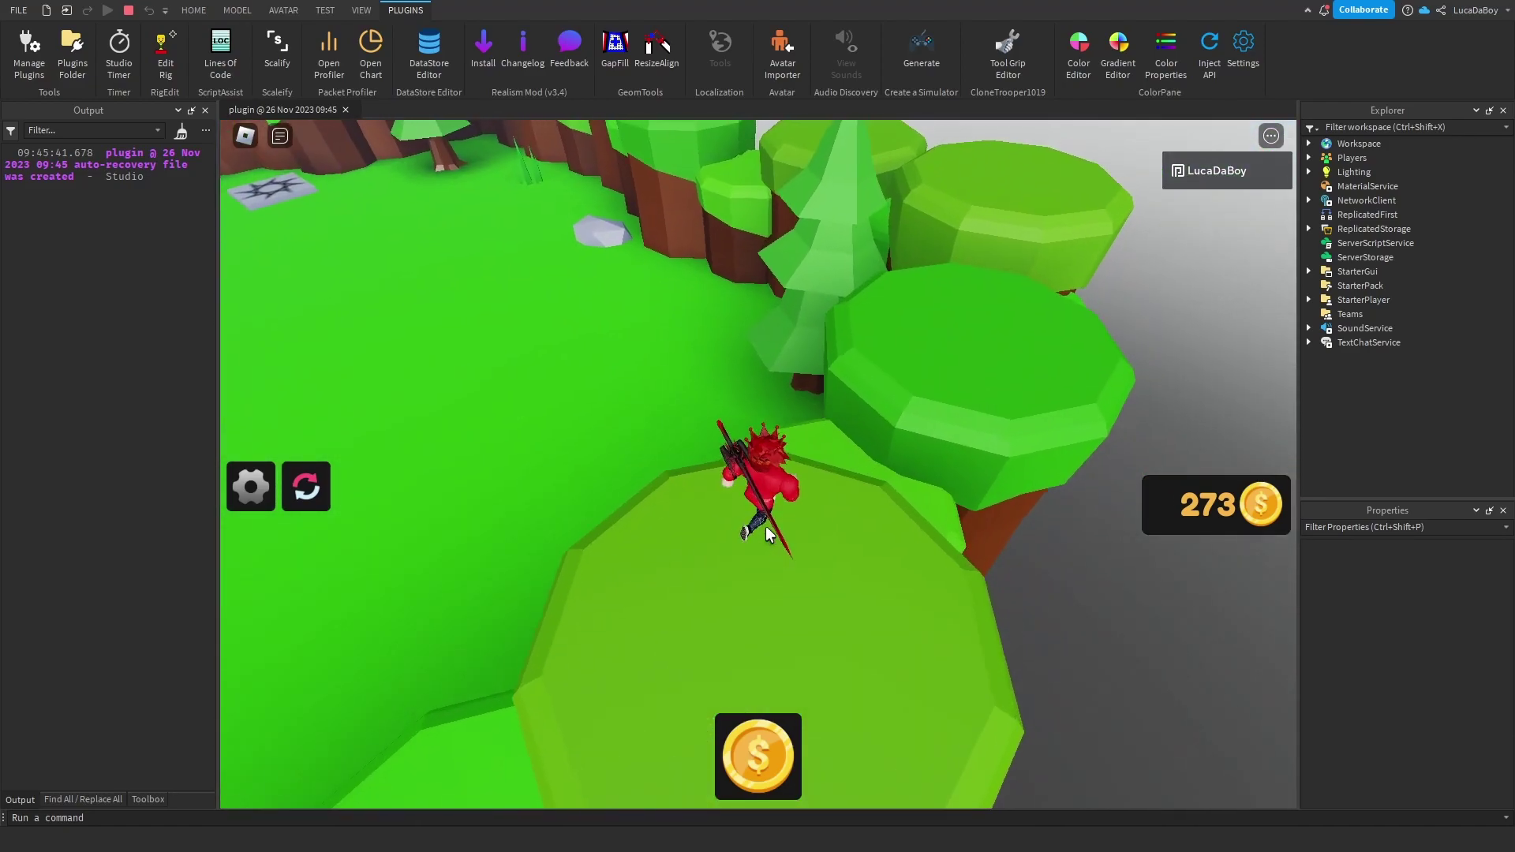
key("w")
key("space")
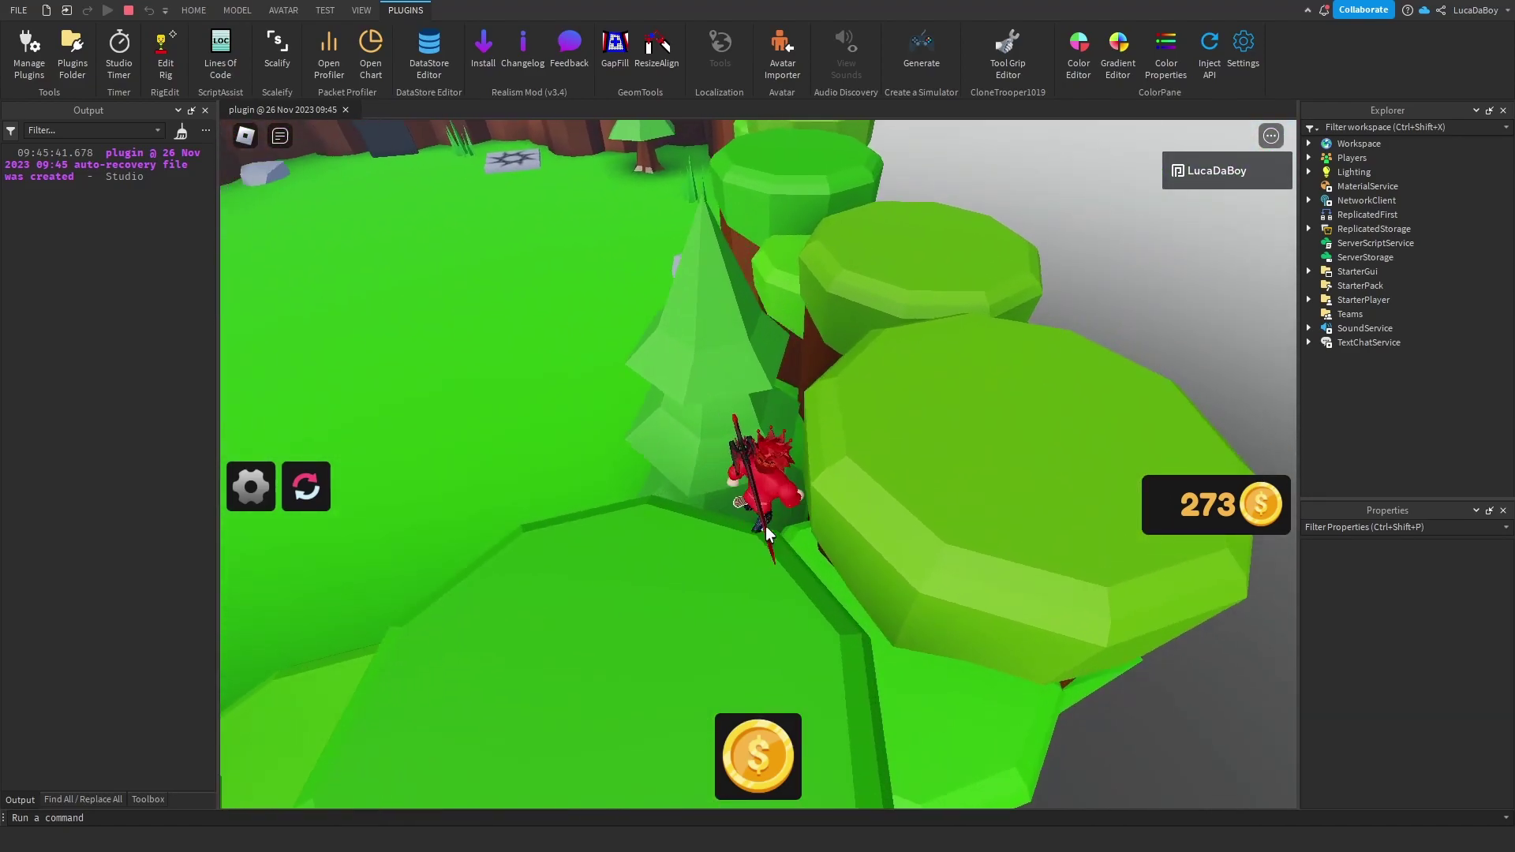
key("space")
key("w")
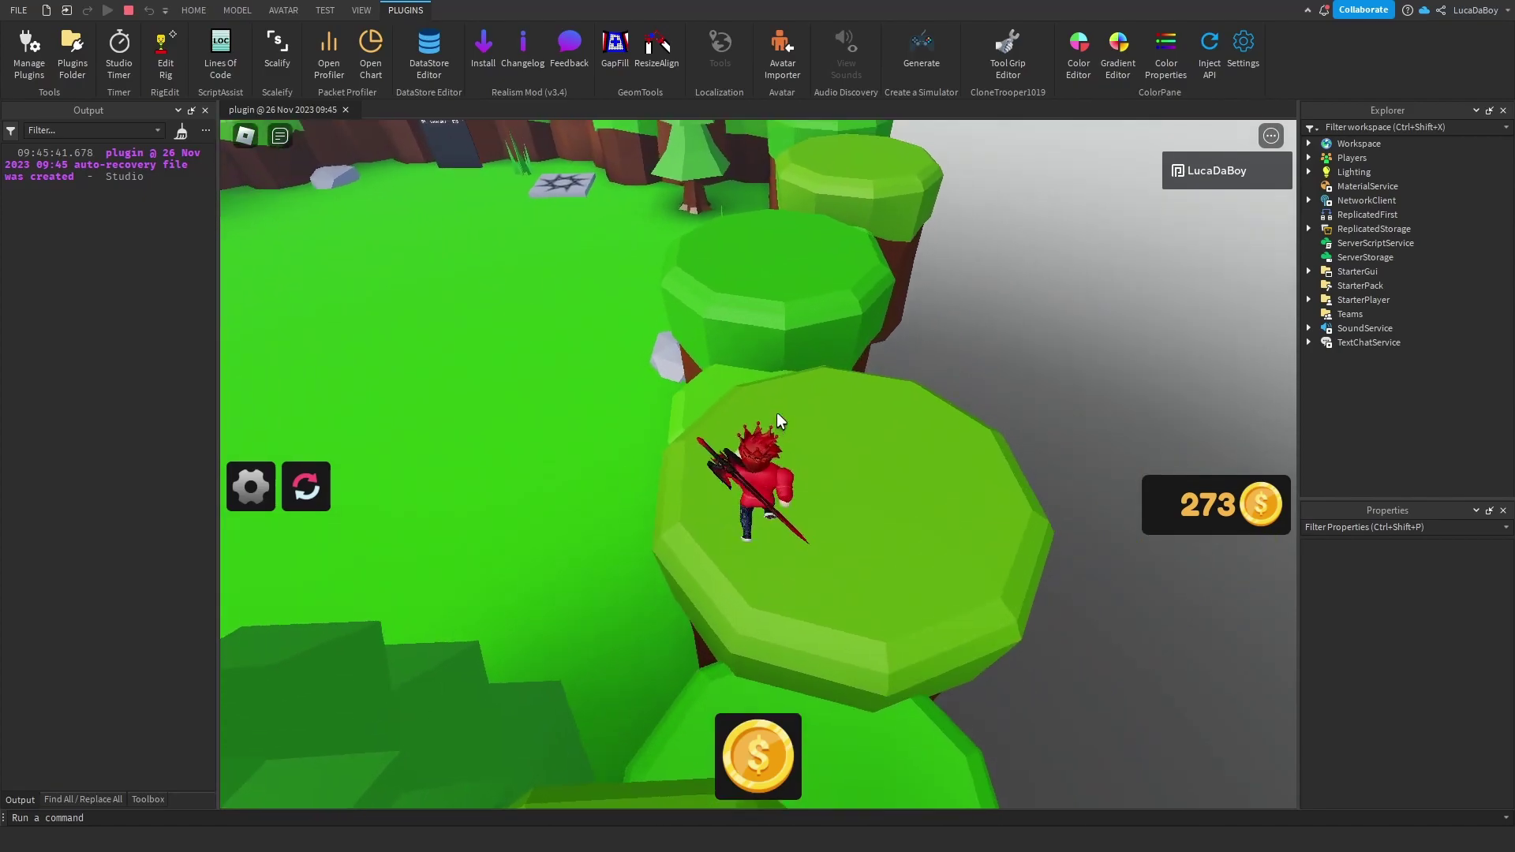
- Walk the character from the spawn pad to the tree at the map's edge in the star-themed playtest
right_click_drag(698, 506, 697, 507)
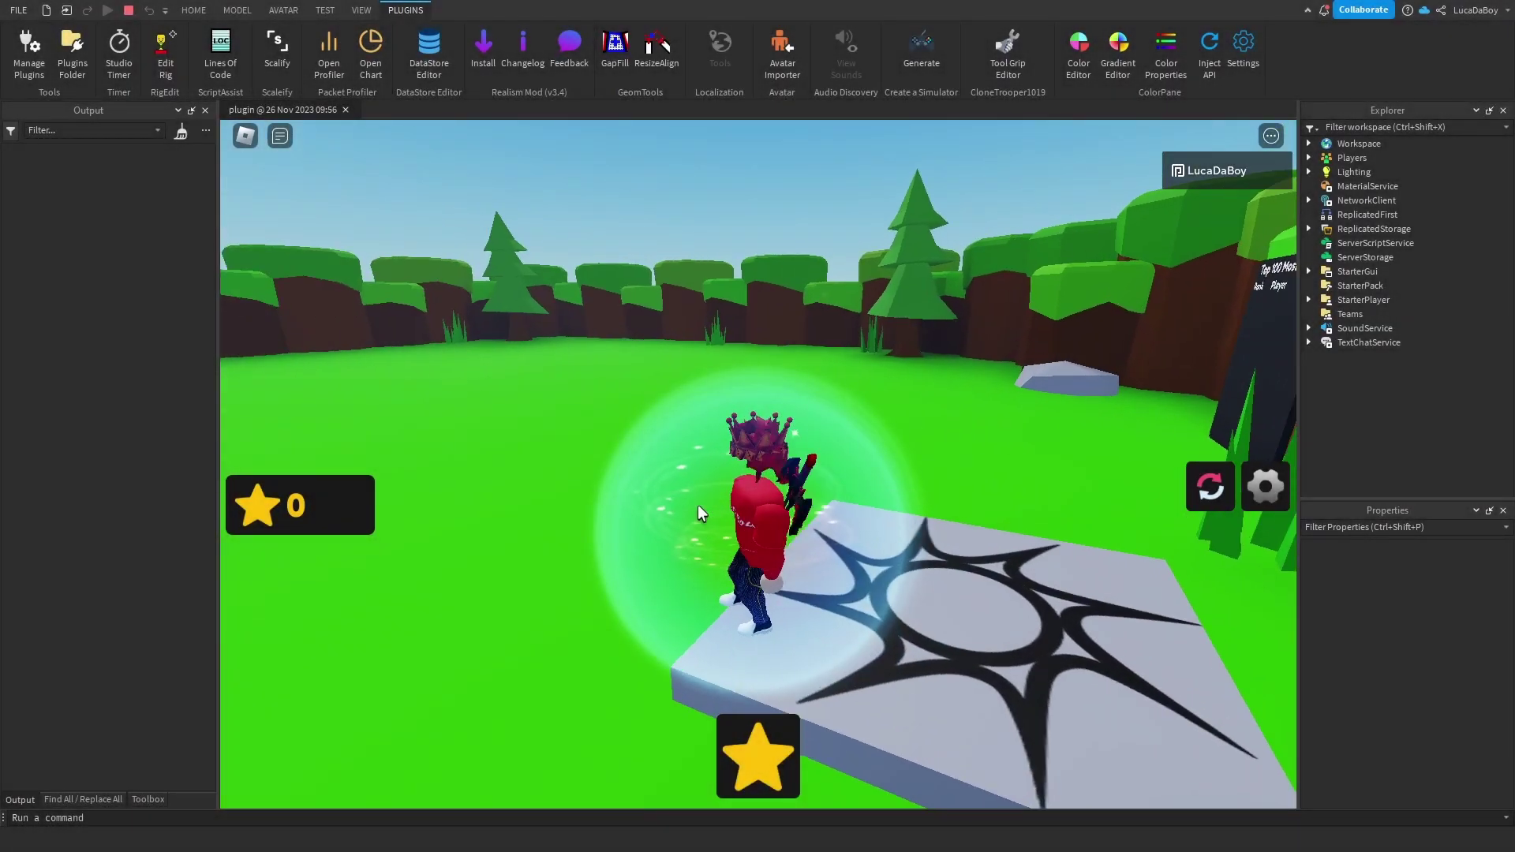
key("w")
key("w")
key("w")
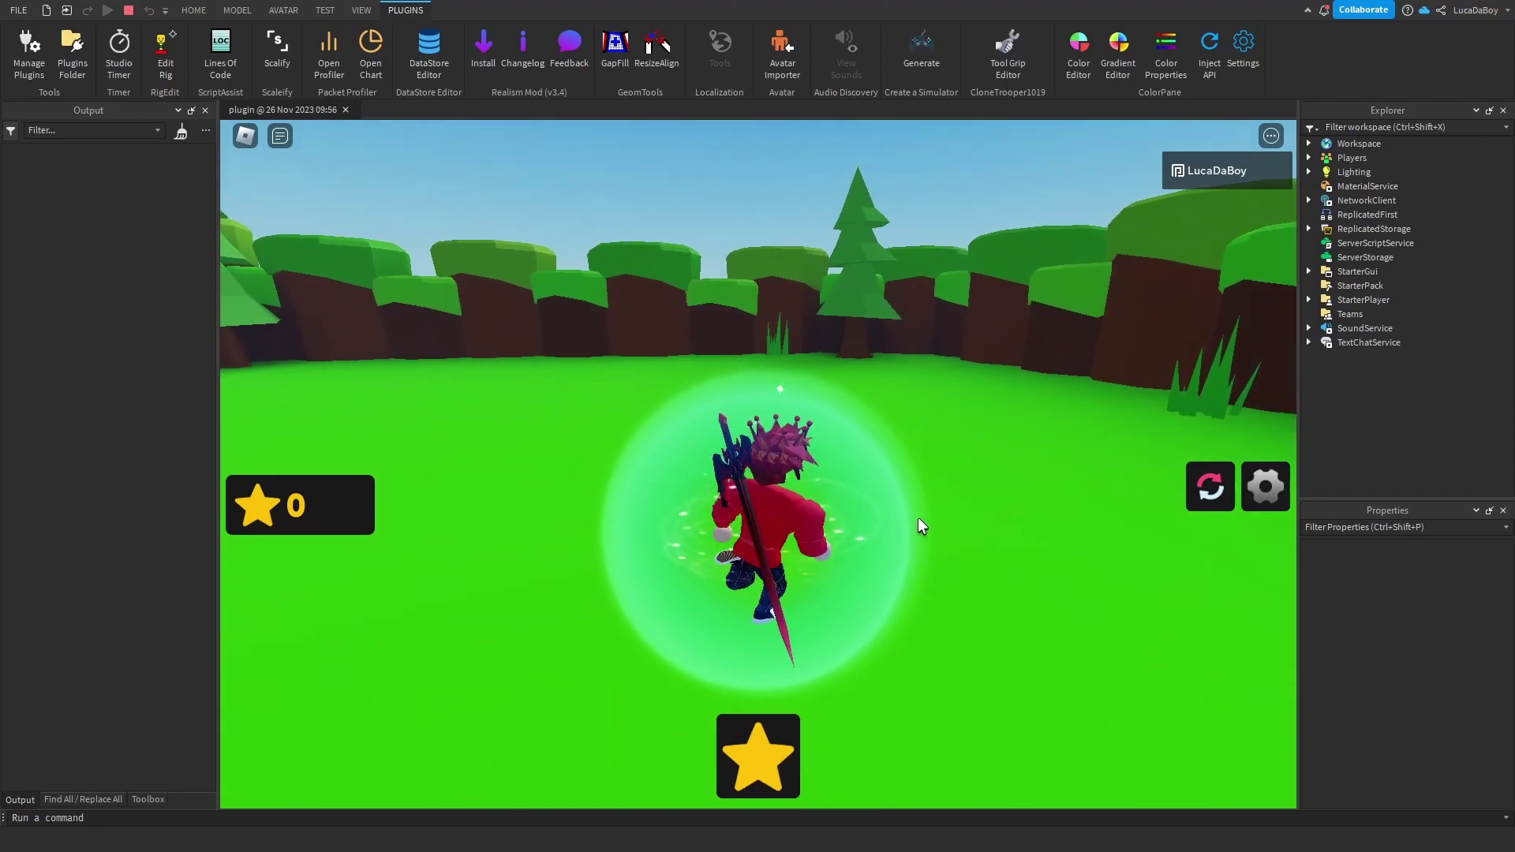
key("w")
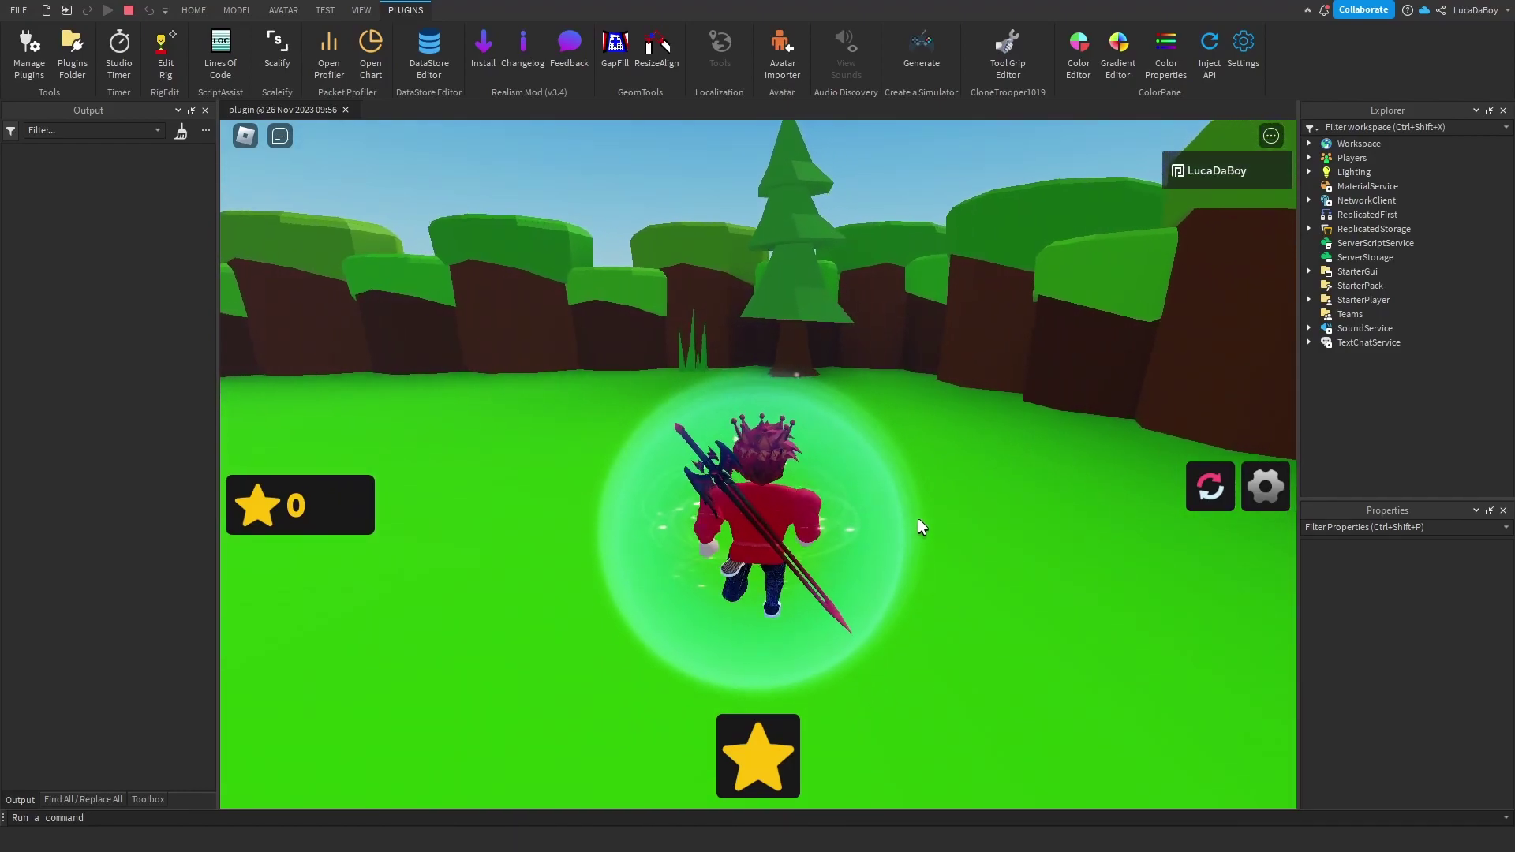
key("w")
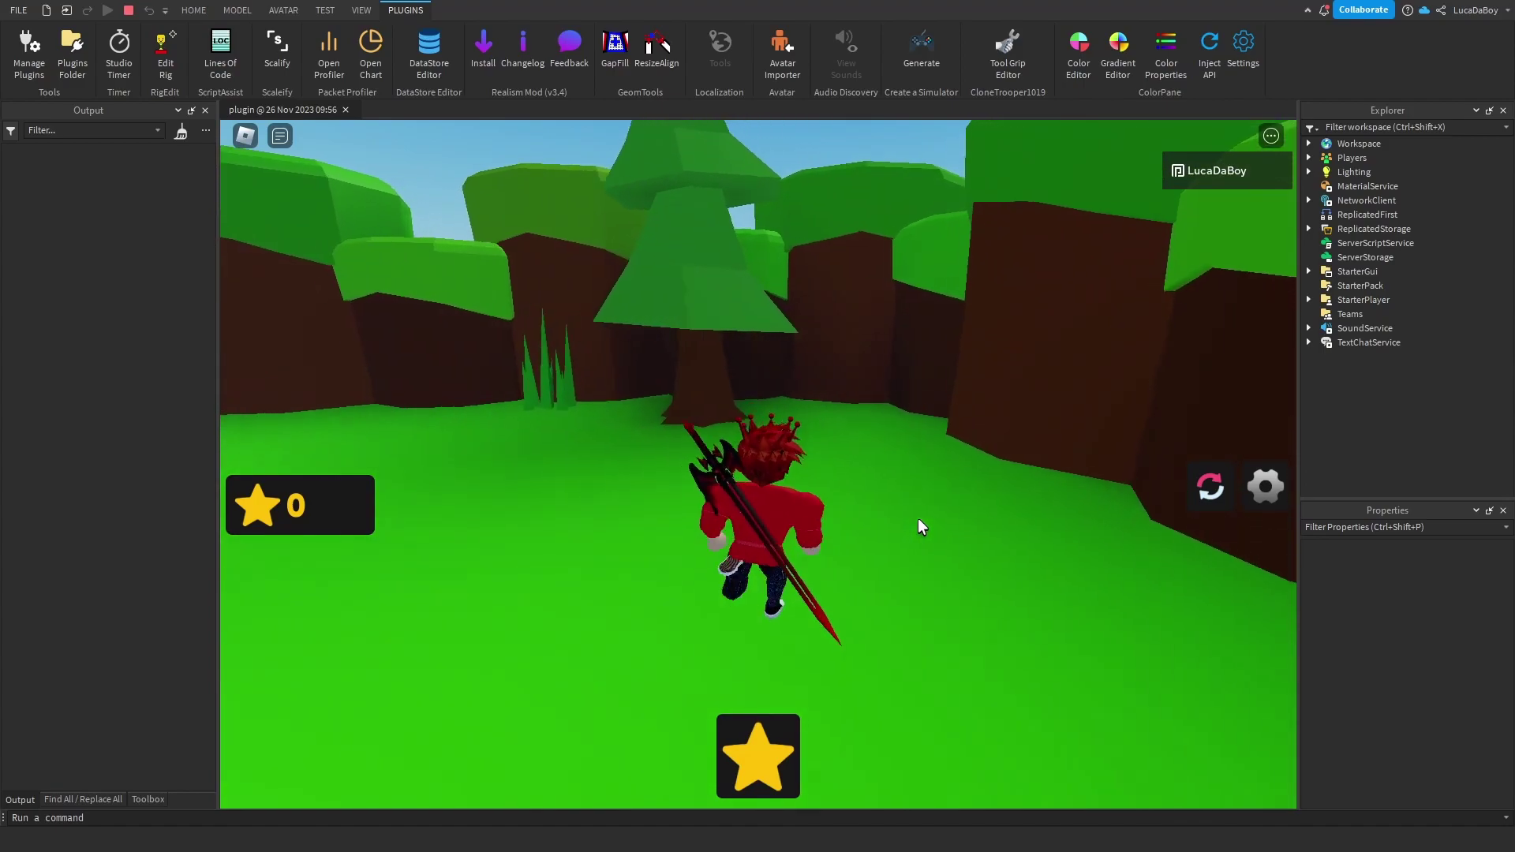
key("w")
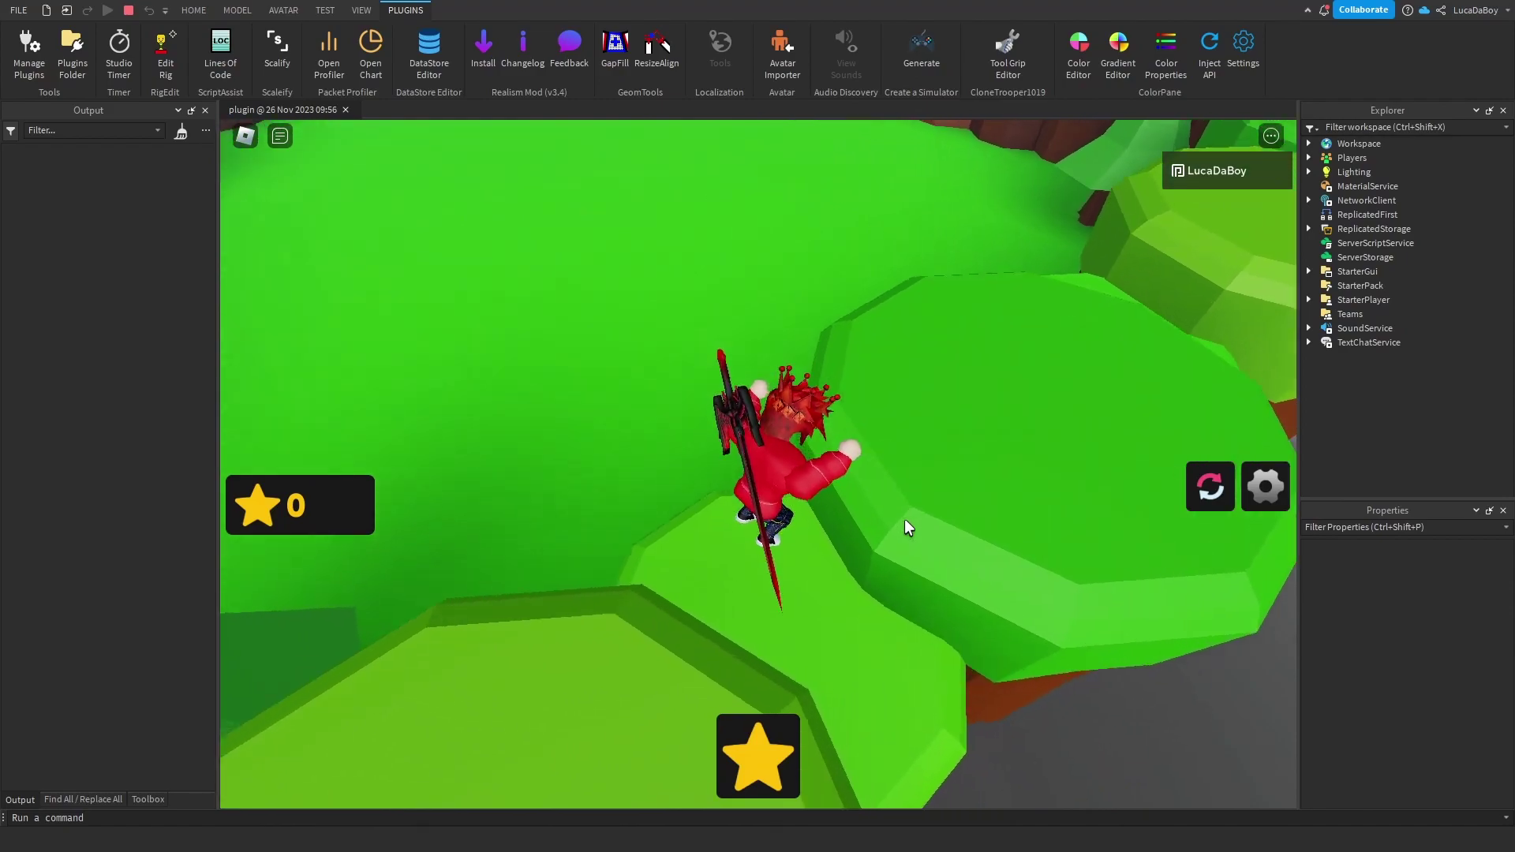
- Jump the character along the cliff tops and open the star-themed Rebirth window
key("w")
right_click_drag(904, 518, 871, 439)
key("w")
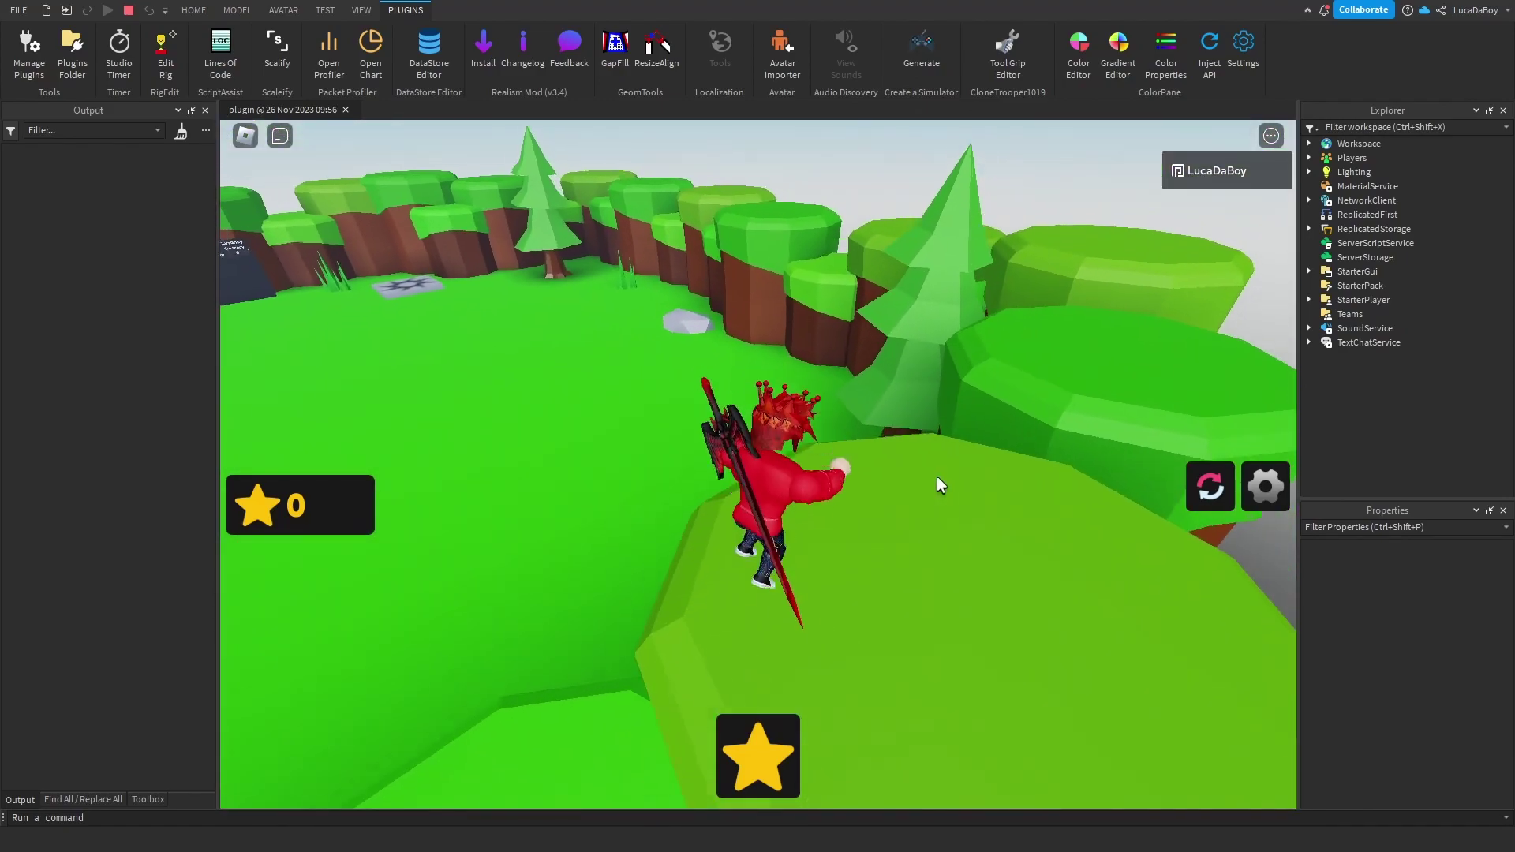
key("w")
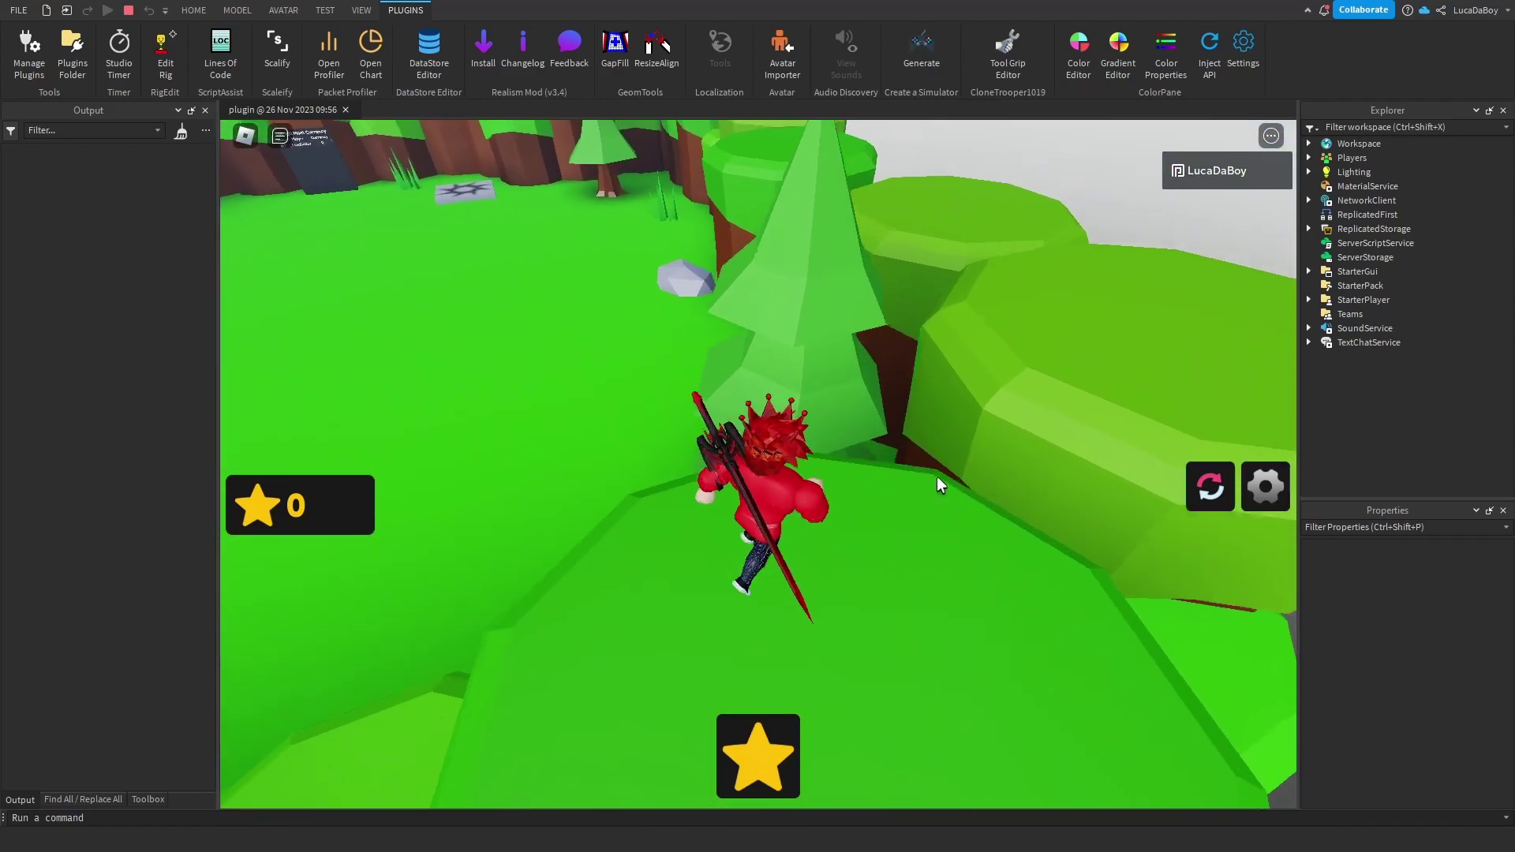
key("space")
right_click_drag(1020, 481, 1083, 499)
key("w")
key("space")
left_click(1210, 489)
key("w")
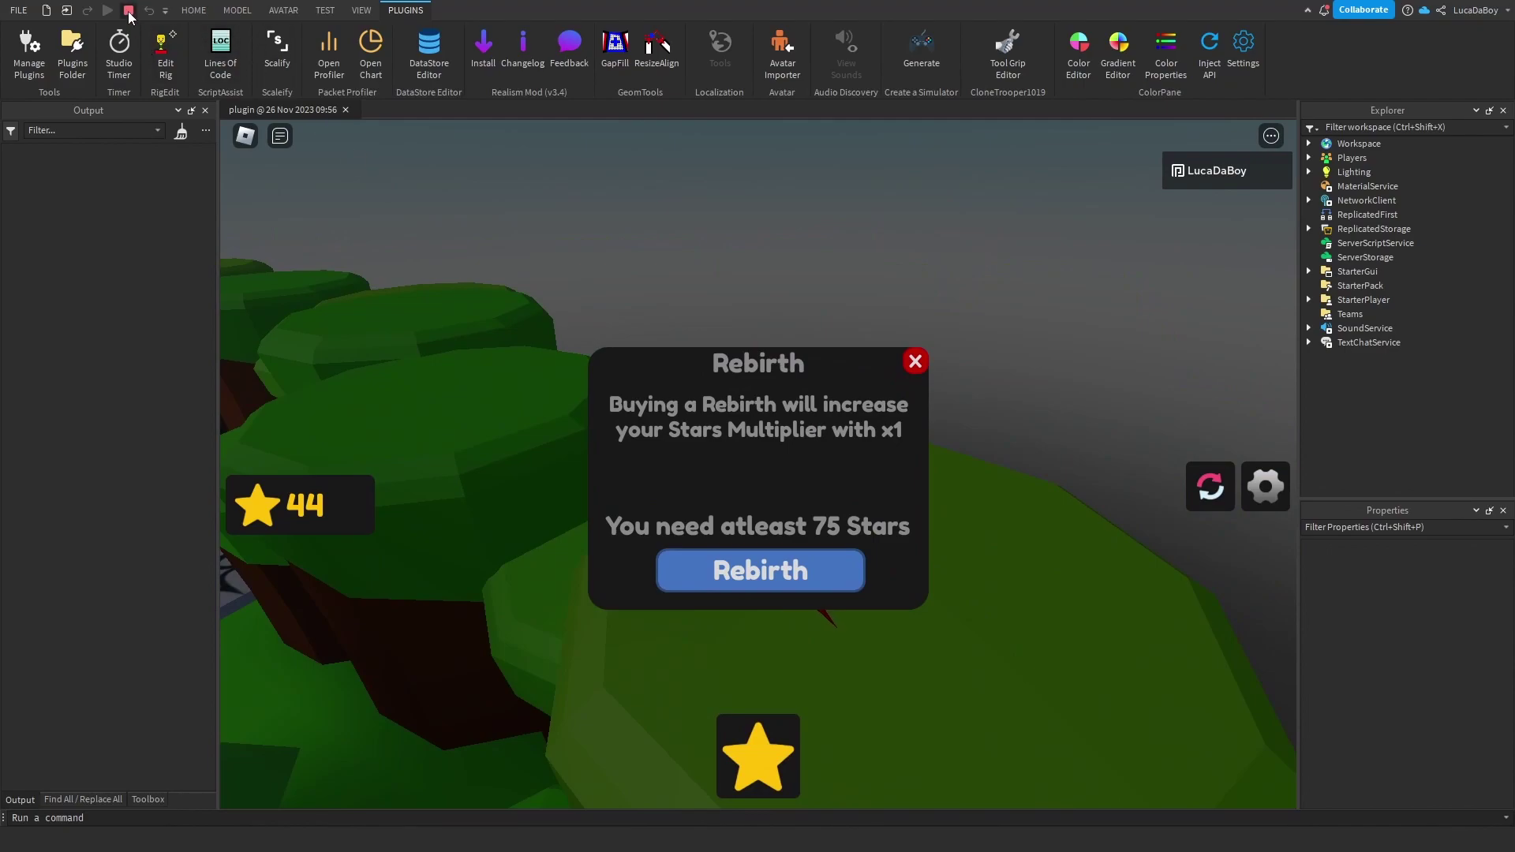
- Stop the playtest and select ReplicatedStorage in the Explorer
key("shift+F5")
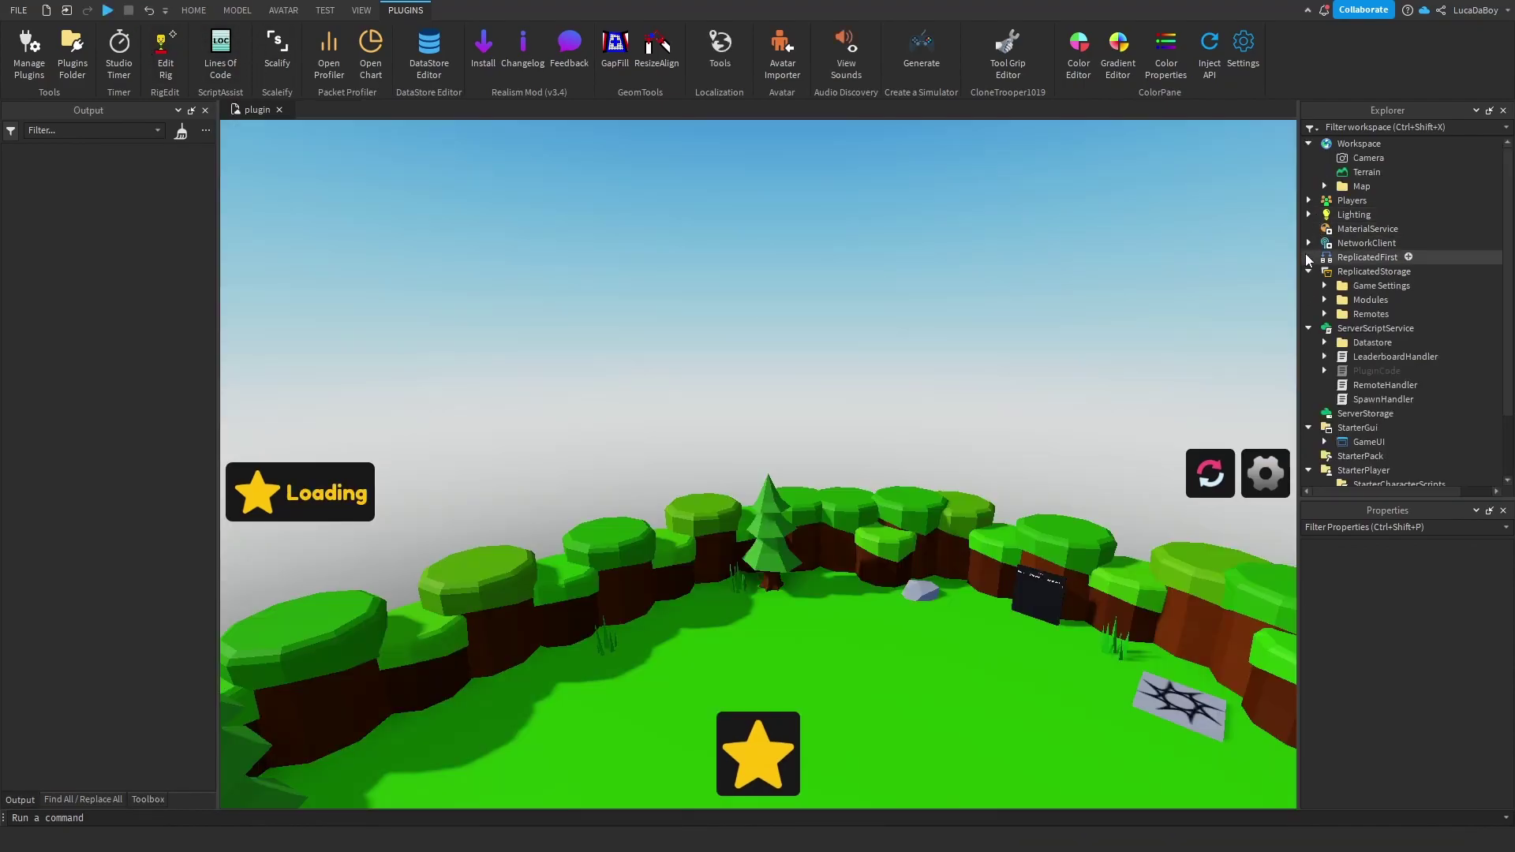
left_click(1338, 272)
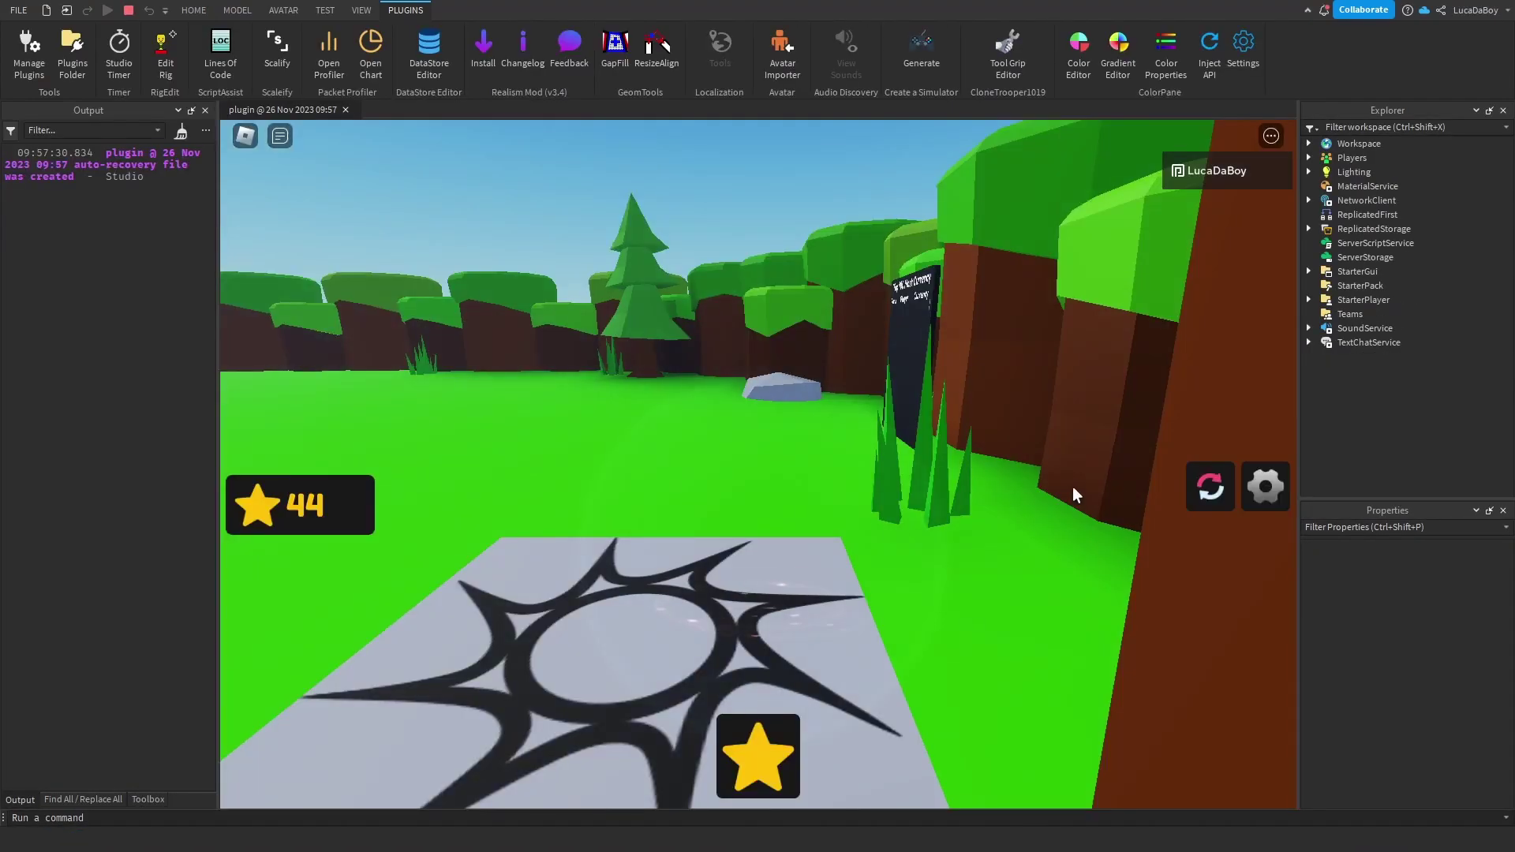
- Buy a rebirth from the Rebirth window and collect stars for the 30-star rebirth
left_click(1210, 485)
left_click(846, 570)
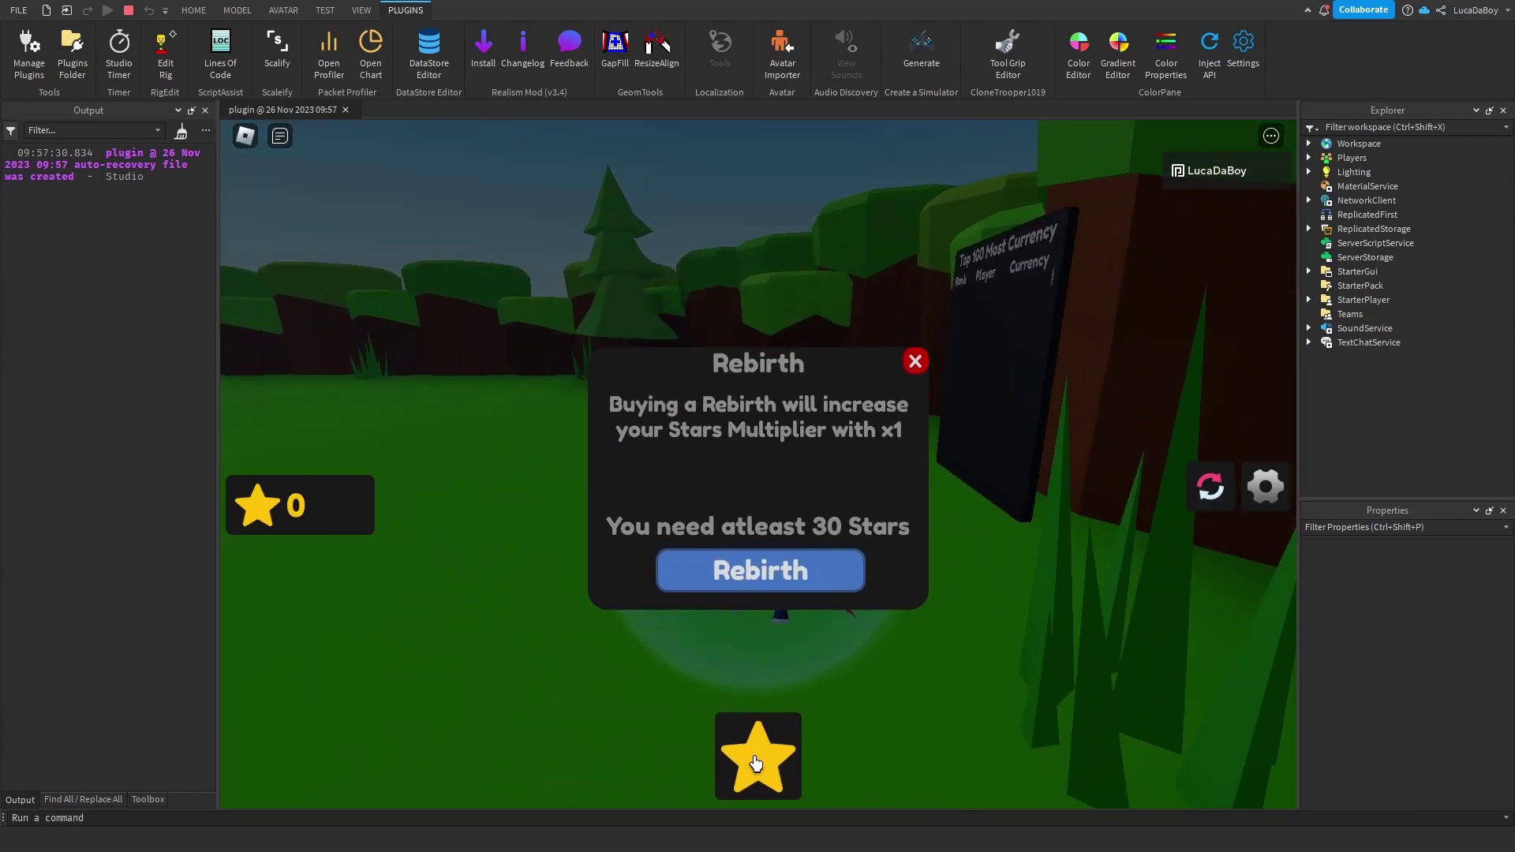
left_click(748, 756)
left_click(748, 756)
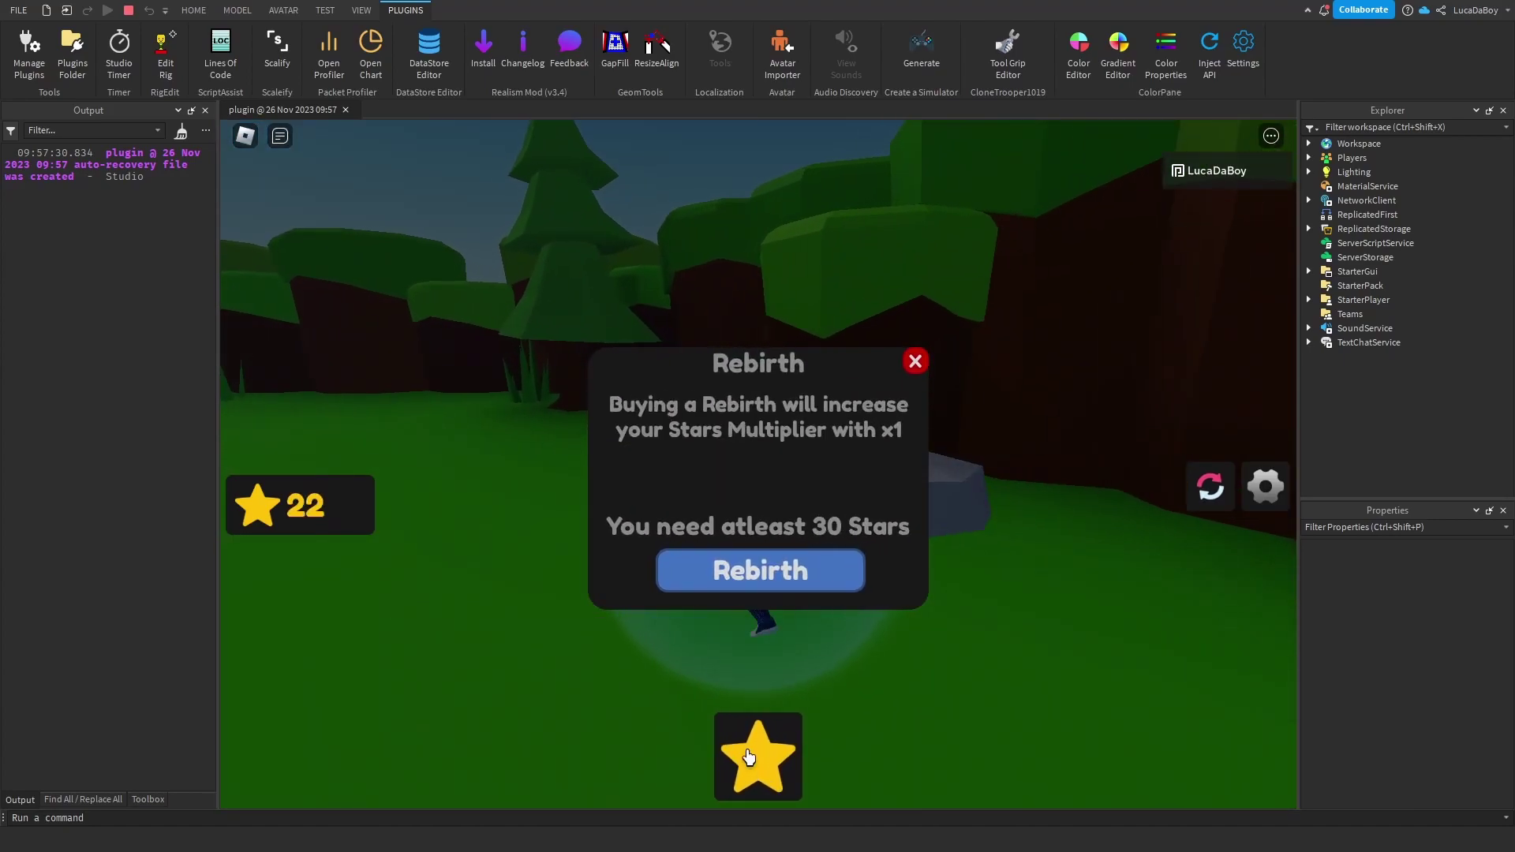
left_click(745, 754)
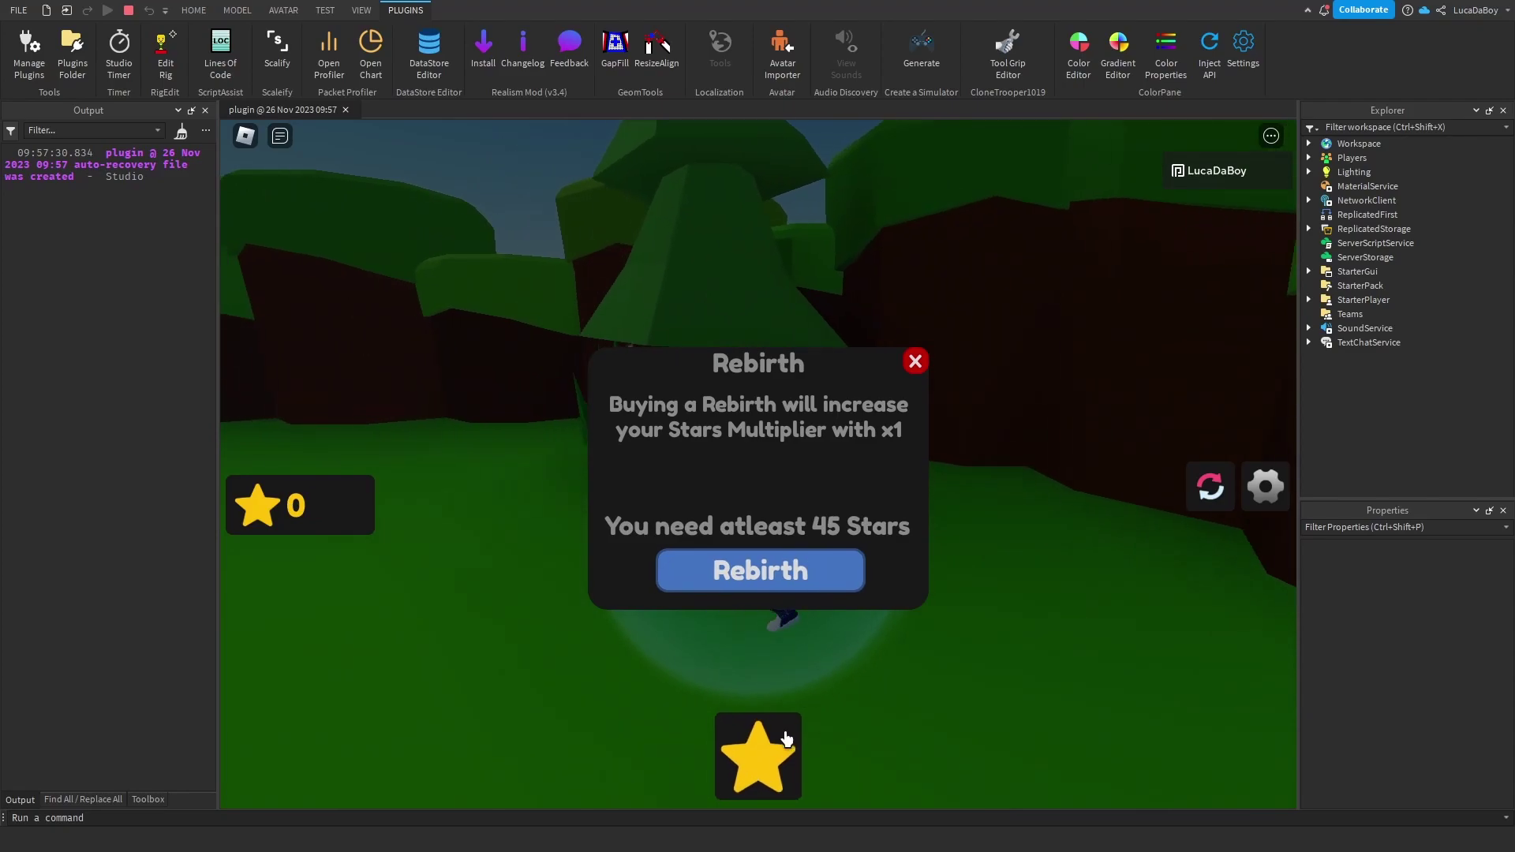
- Collect stars until the 60-star rebirth is affordable and buy it
left_click(786, 738)
left_click(785, 737)
left_click(786, 738)
left_click(785, 738)
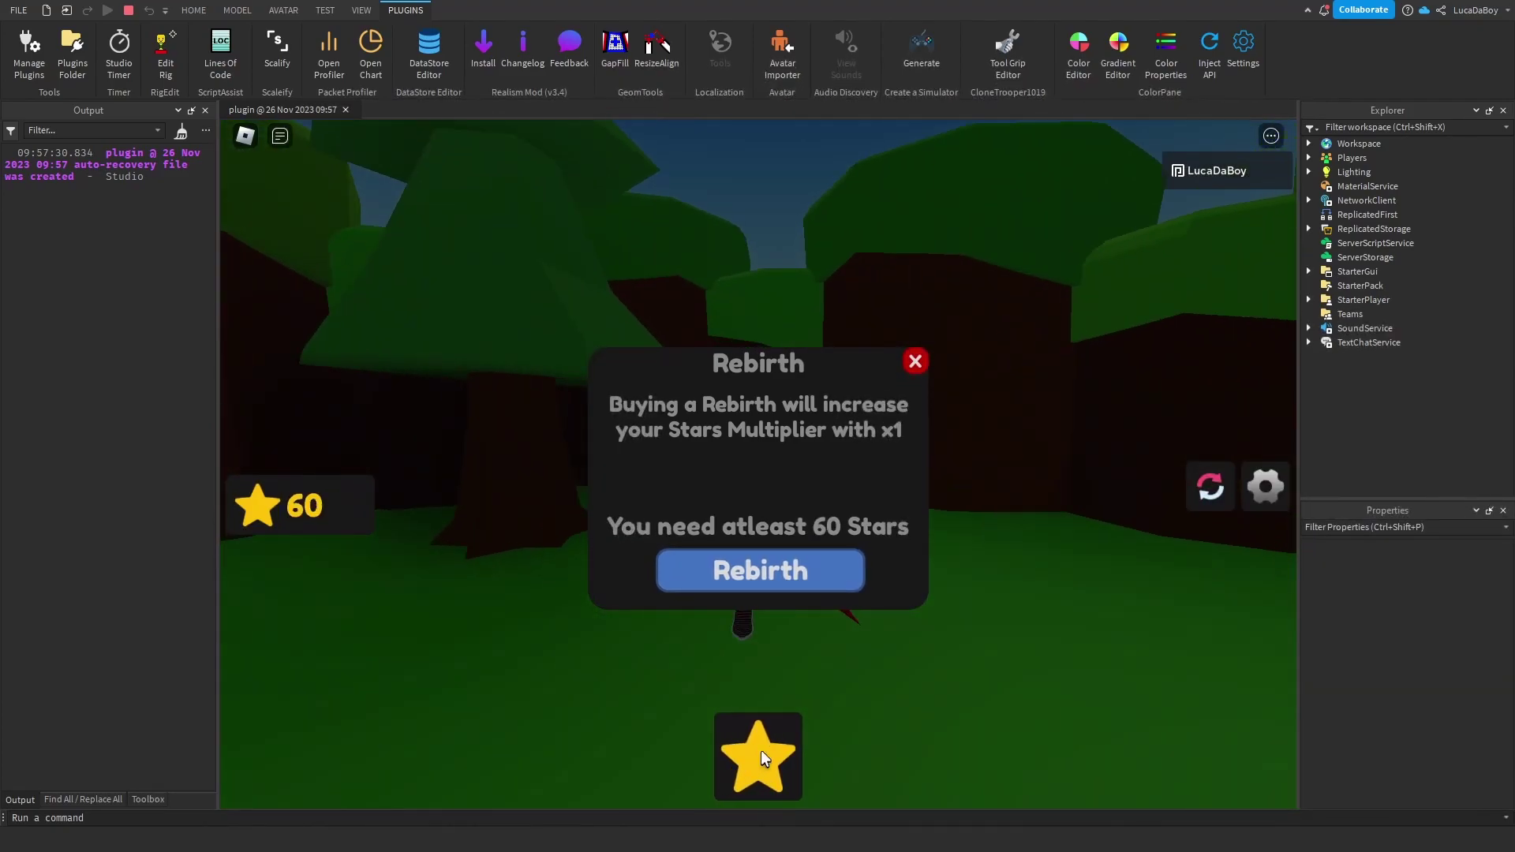
left_click(781, 575)
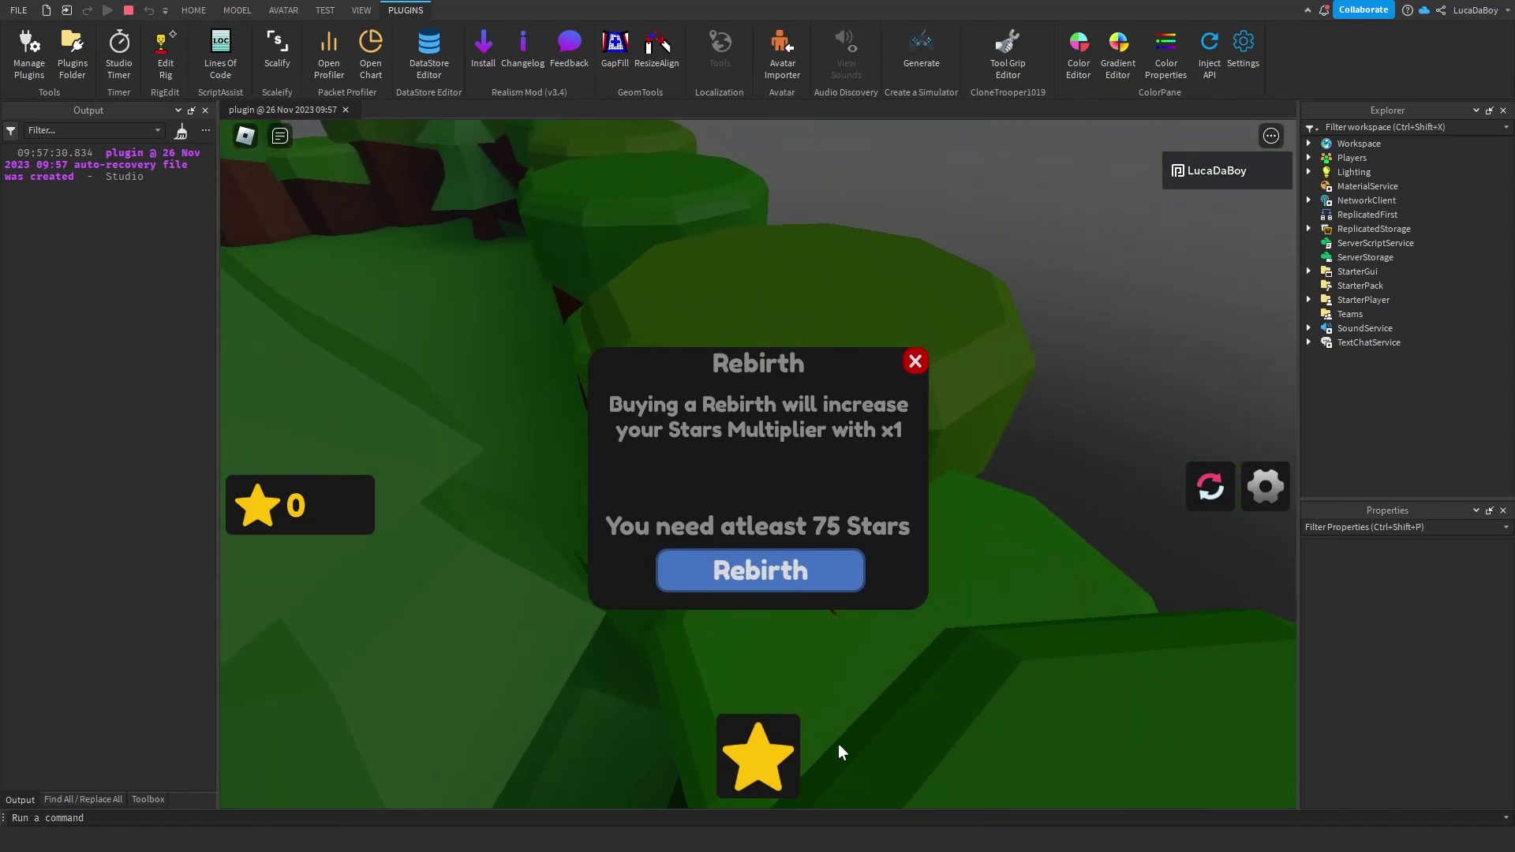
- Collect stars until the 75-star rebirth is affordable and buy it
left_click(779, 757)
left_click(780, 758)
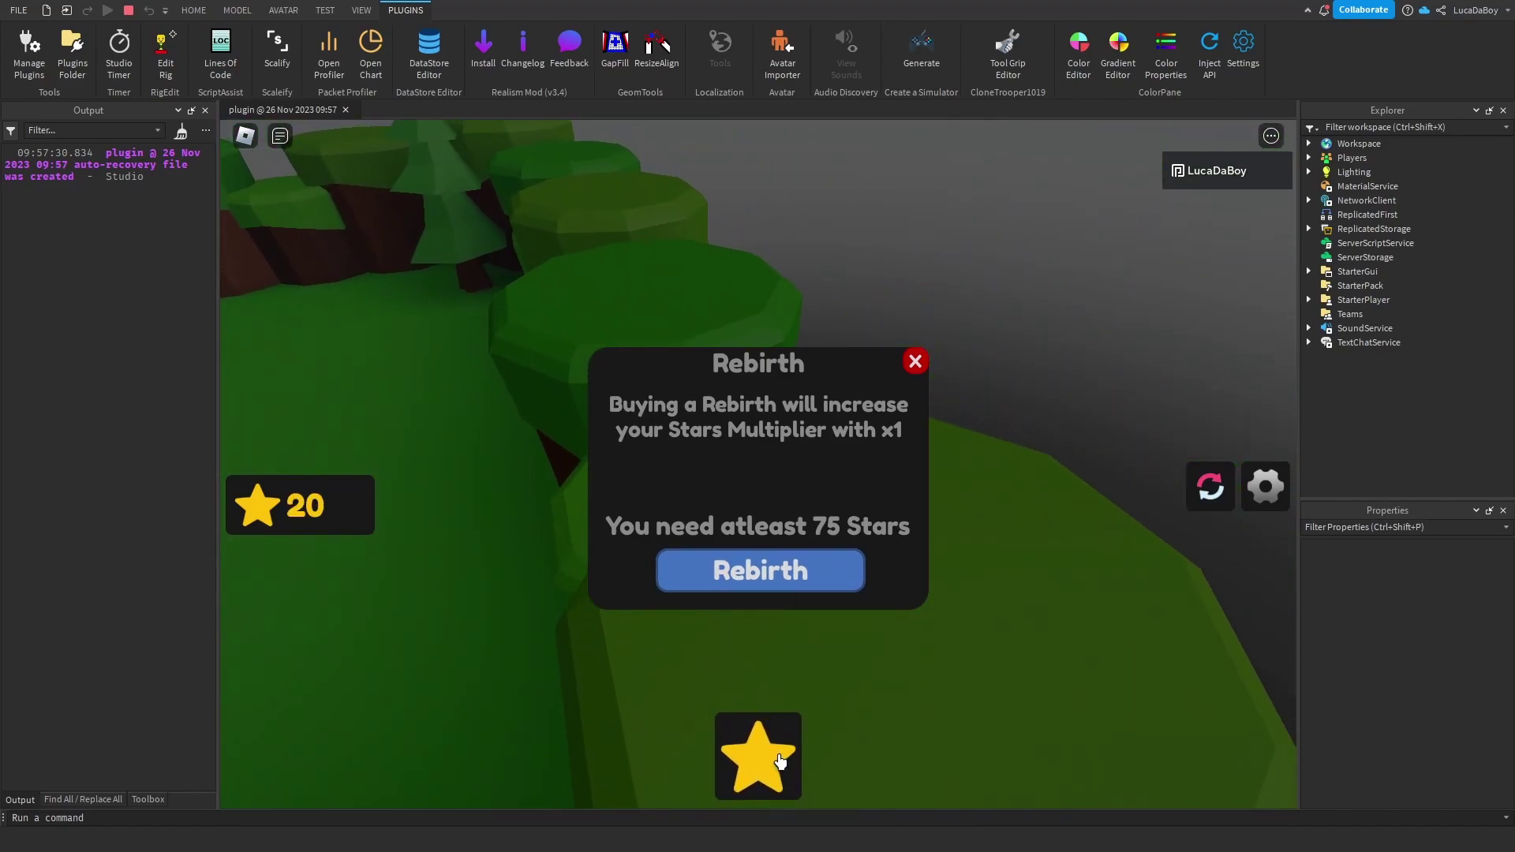
left_click(780, 758)
left_click(779, 757)
right_click_drag(912, 720, 874, 723)
left_click(793, 757)
left_click(788, 761)
left_click(788, 761)
left_click(789, 761)
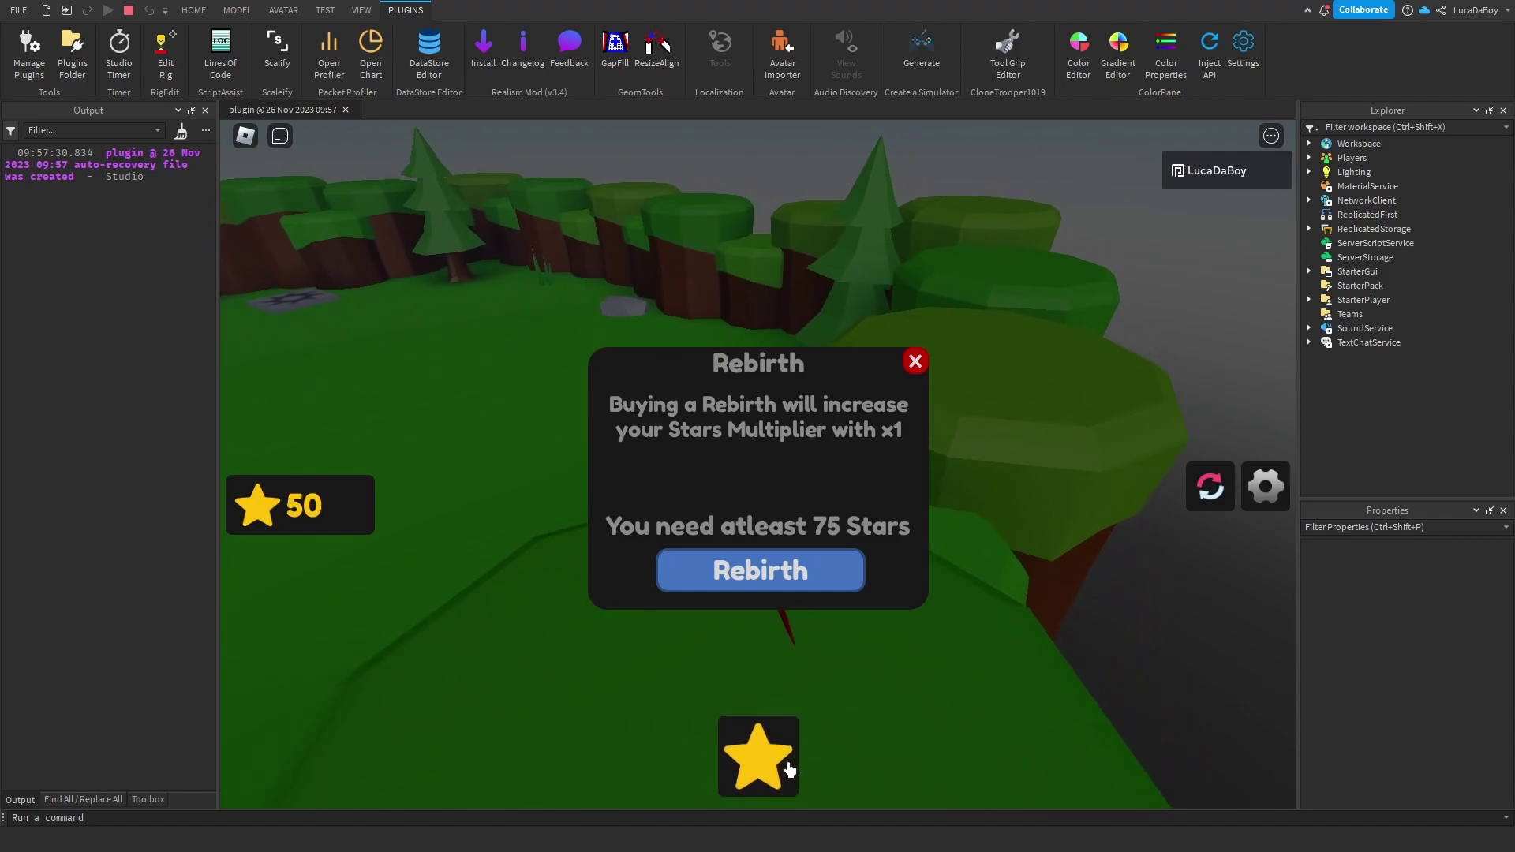
left_click(788, 760)
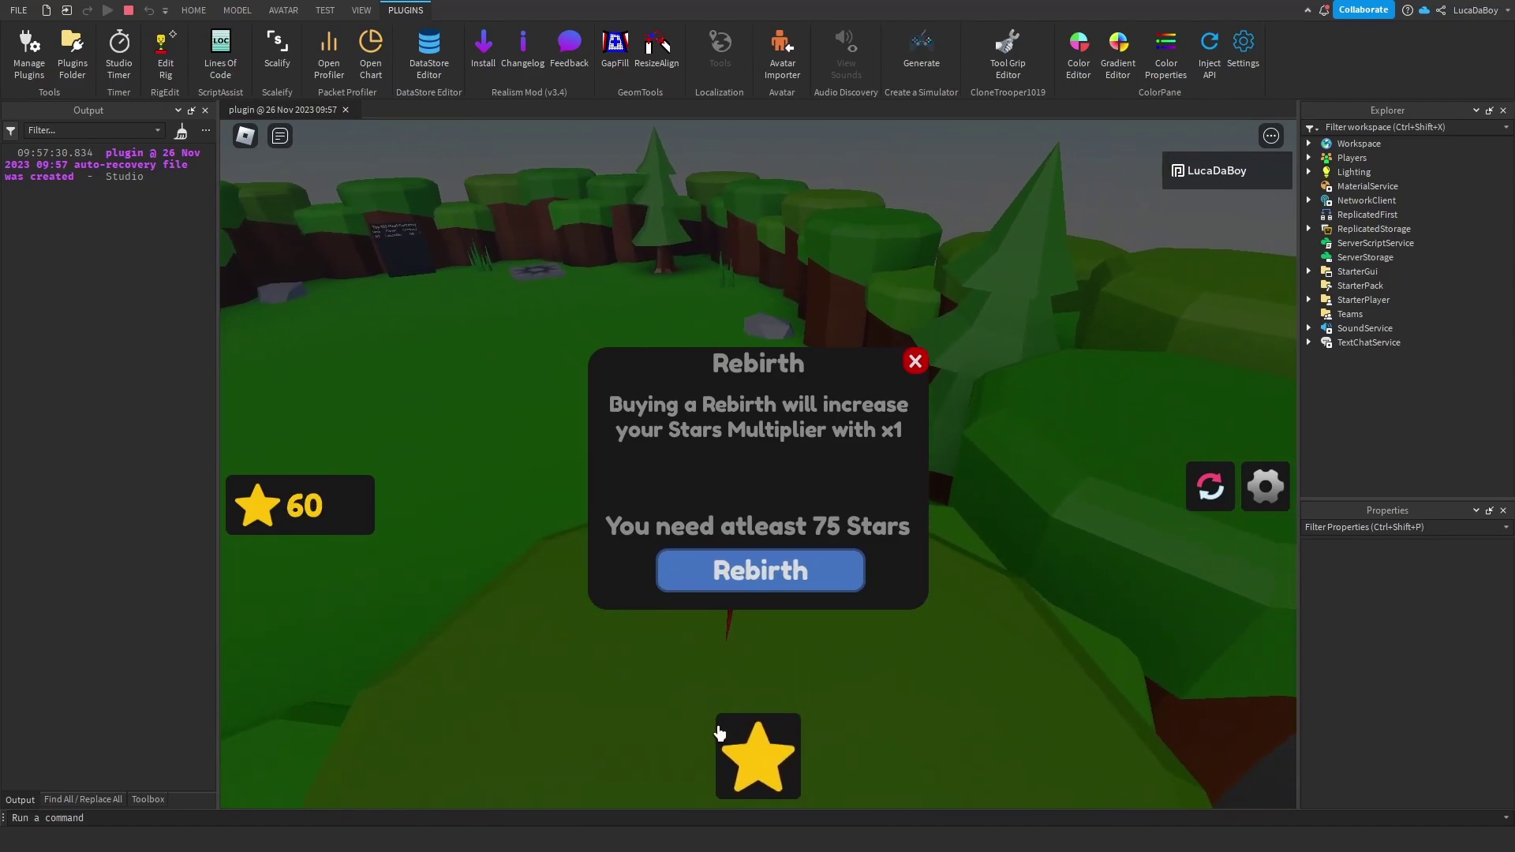
left_click(726, 746)
left_click(730, 751)
left_click(731, 752)
left_click(731, 752)
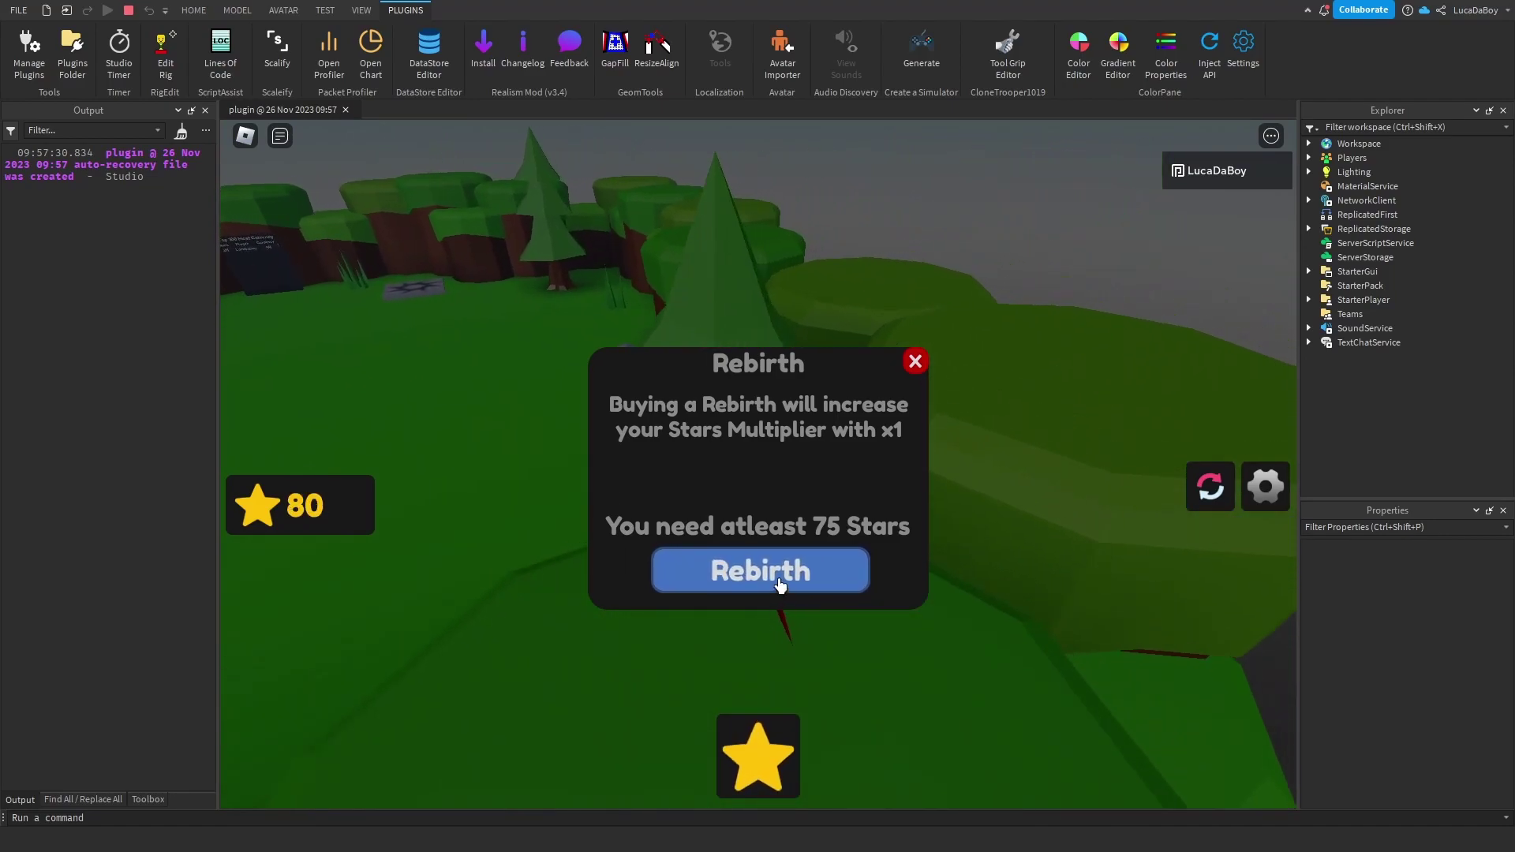
left_click(778, 577)
- Collect enough stars for the 90-star rebirth and buy it
left_click(780, 748)
left_click(780, 747)
left_click(779, 748)
left_click(780, 747)
left_click(780, 748)
left_click(780, 748)
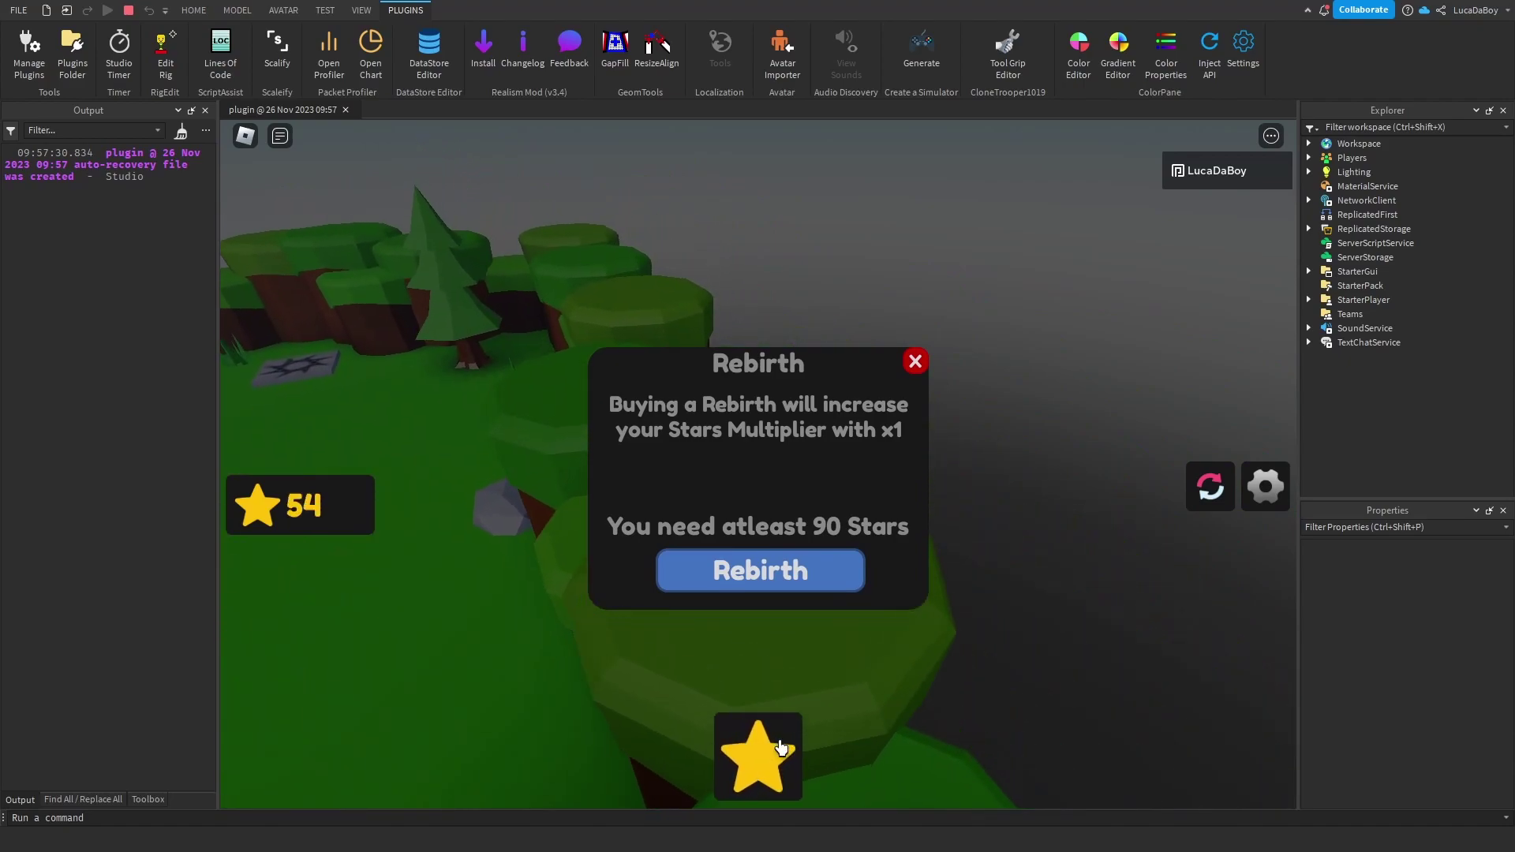
left_click(781, 747)
left_click(780, 748)
left_click(794, 580)
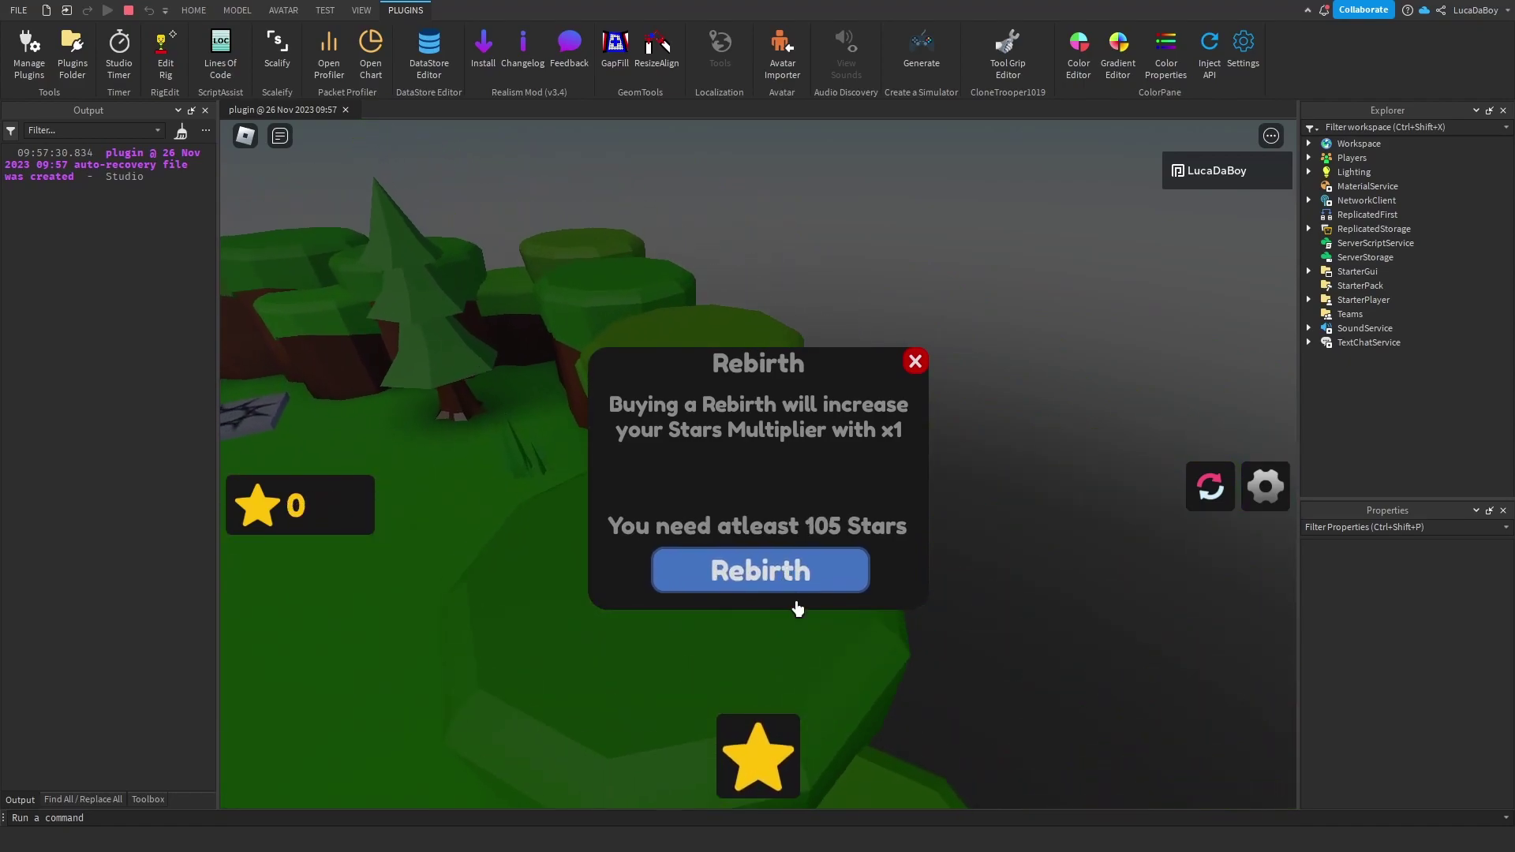
- Collect stars until the 105-star rebirth is affordable and buy it
left_click(784, 757)
left_click(784, 756)
left_click(784, 756)
left_click(783, 756)
left_click(784, 756)
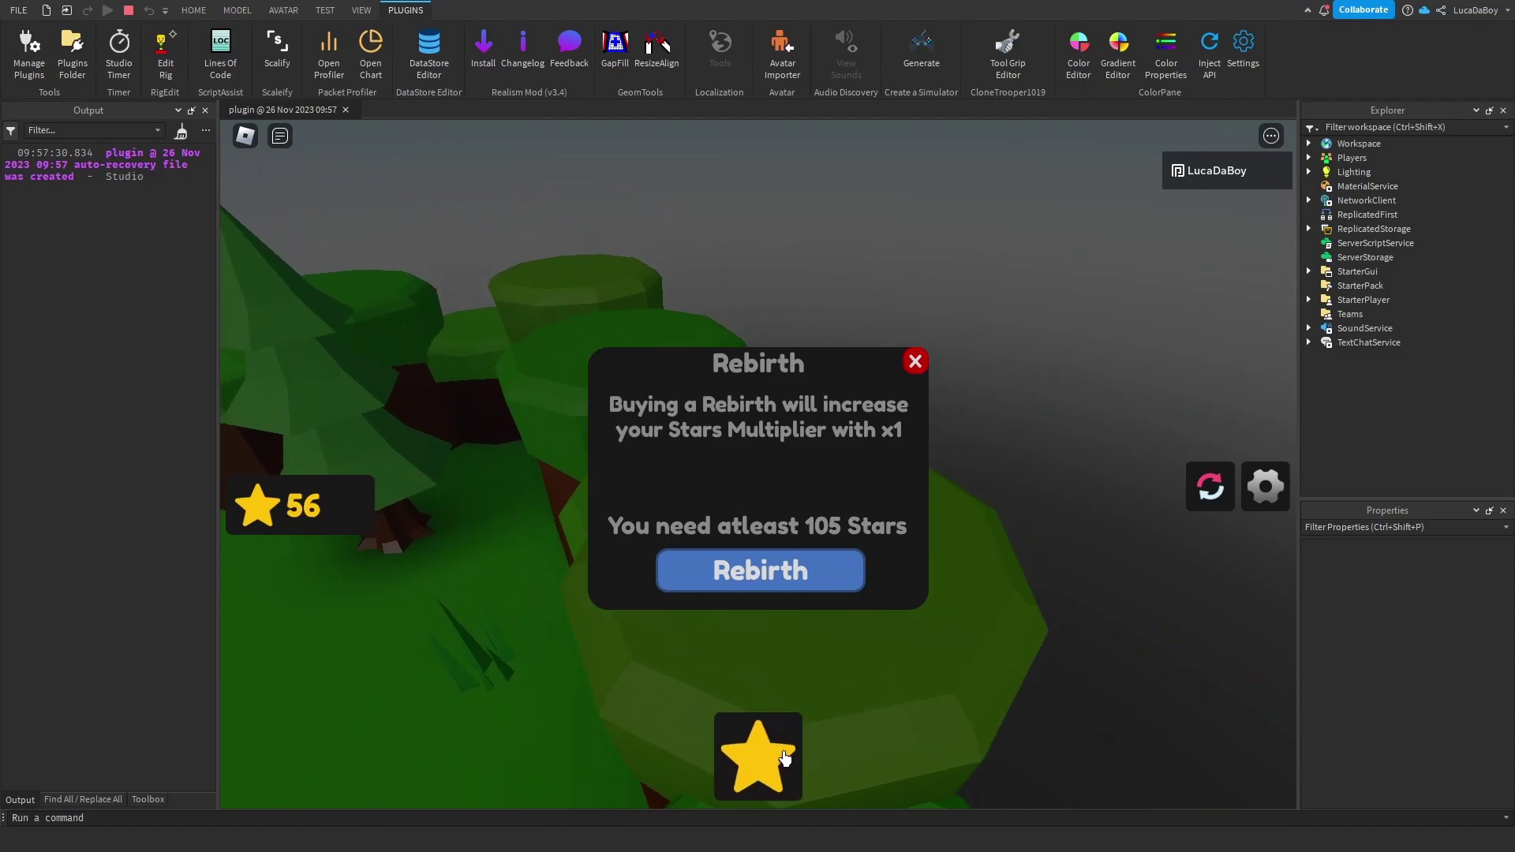
left_click(784, 756)
left_click(784, 756)
left_click(785, 758)
left_click(785, 758)
left_click(785, 758)
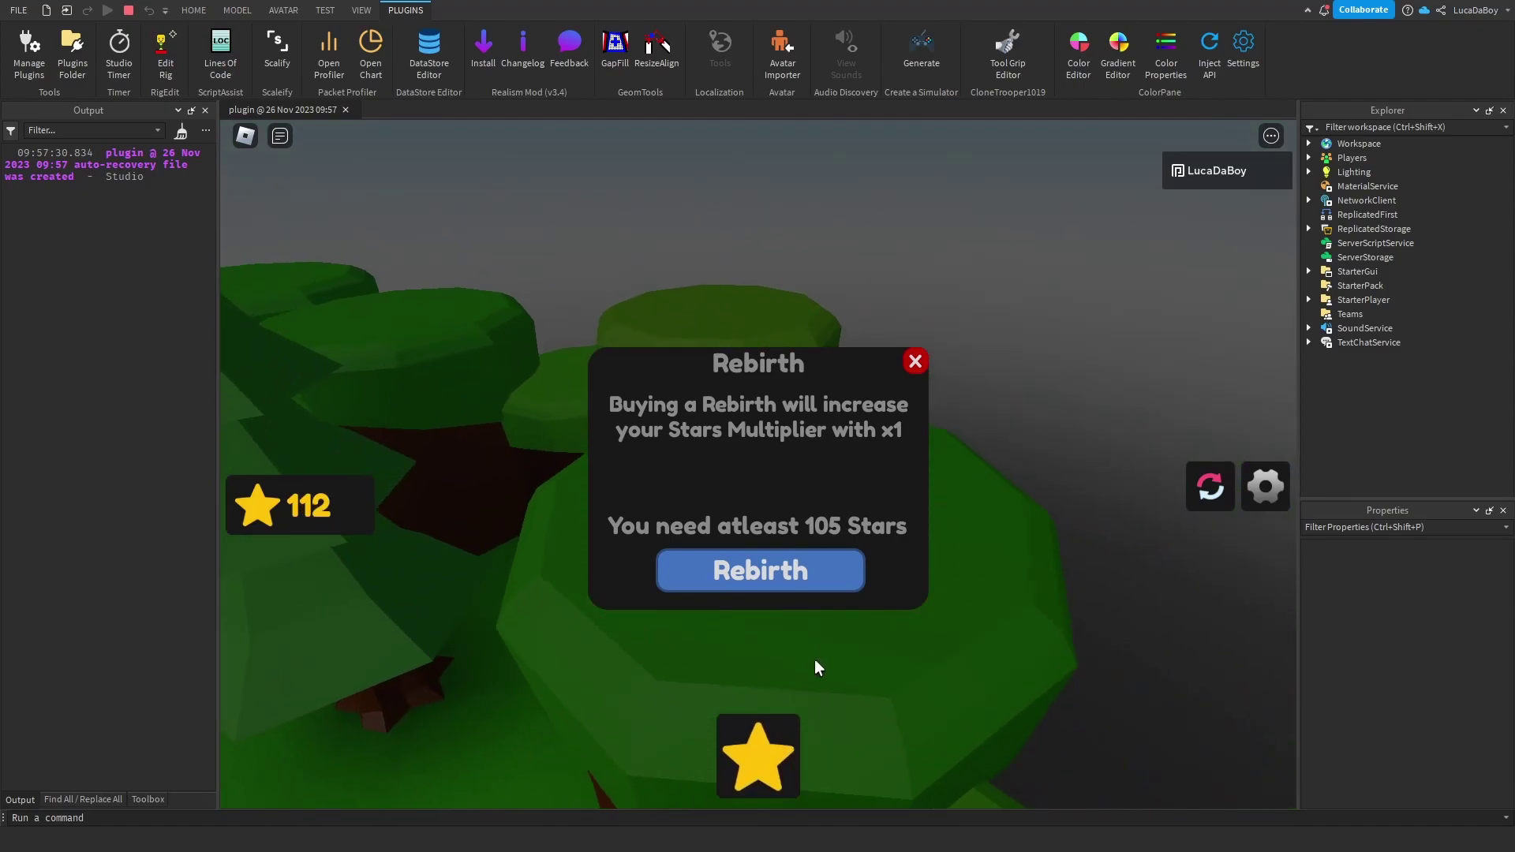
left_click(813, 580)
- Collect 48 stars toward the 120-star rebirth and close the Rebirth window
left_click(793, 746)
left_click(793, 746)
left_click(793, 745)
left_click(793, 746)
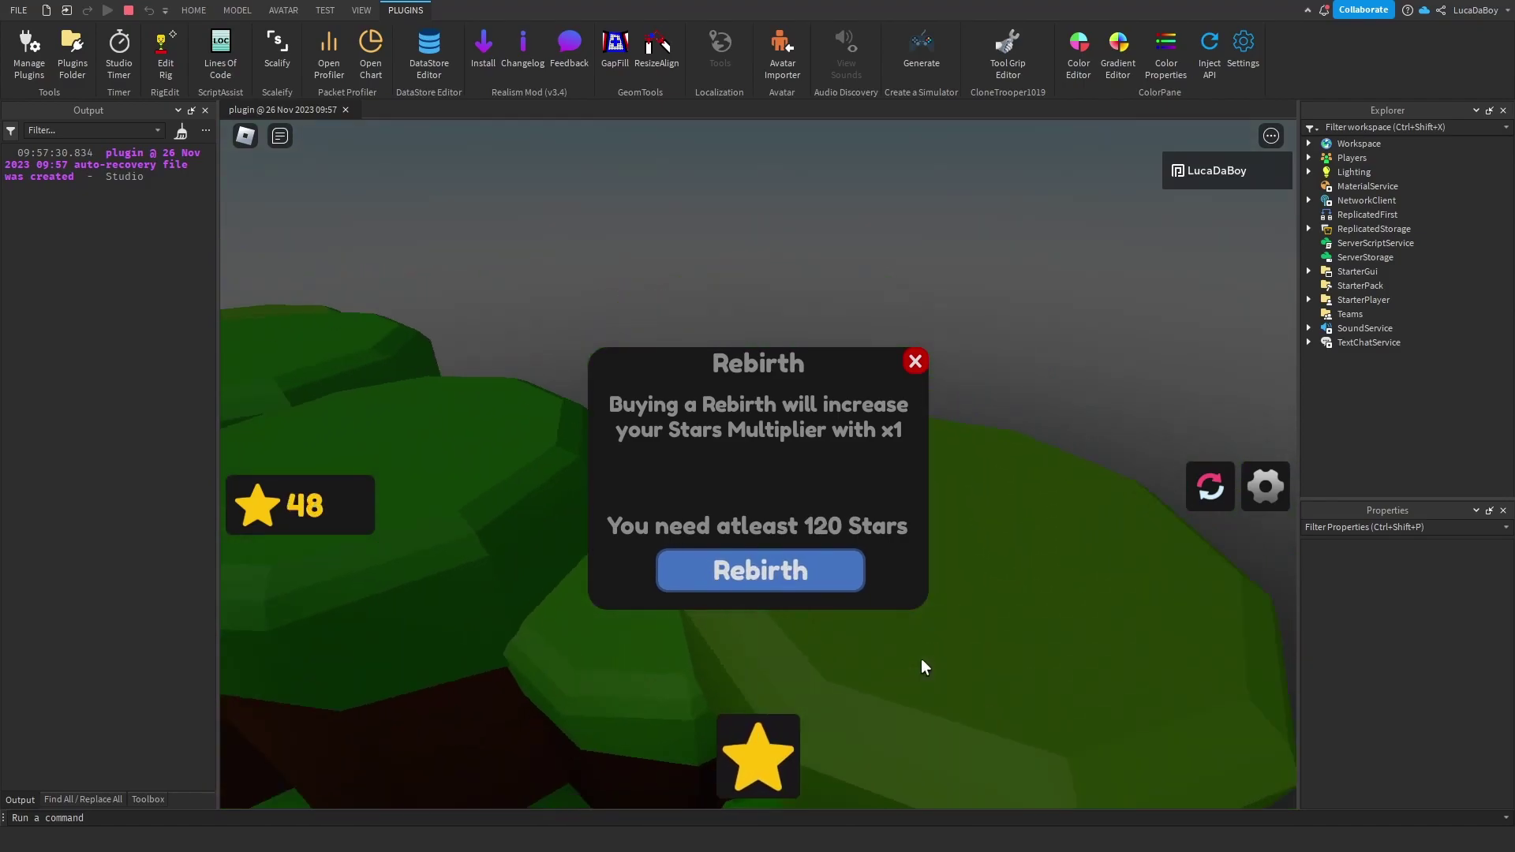
left_click(913, 363)
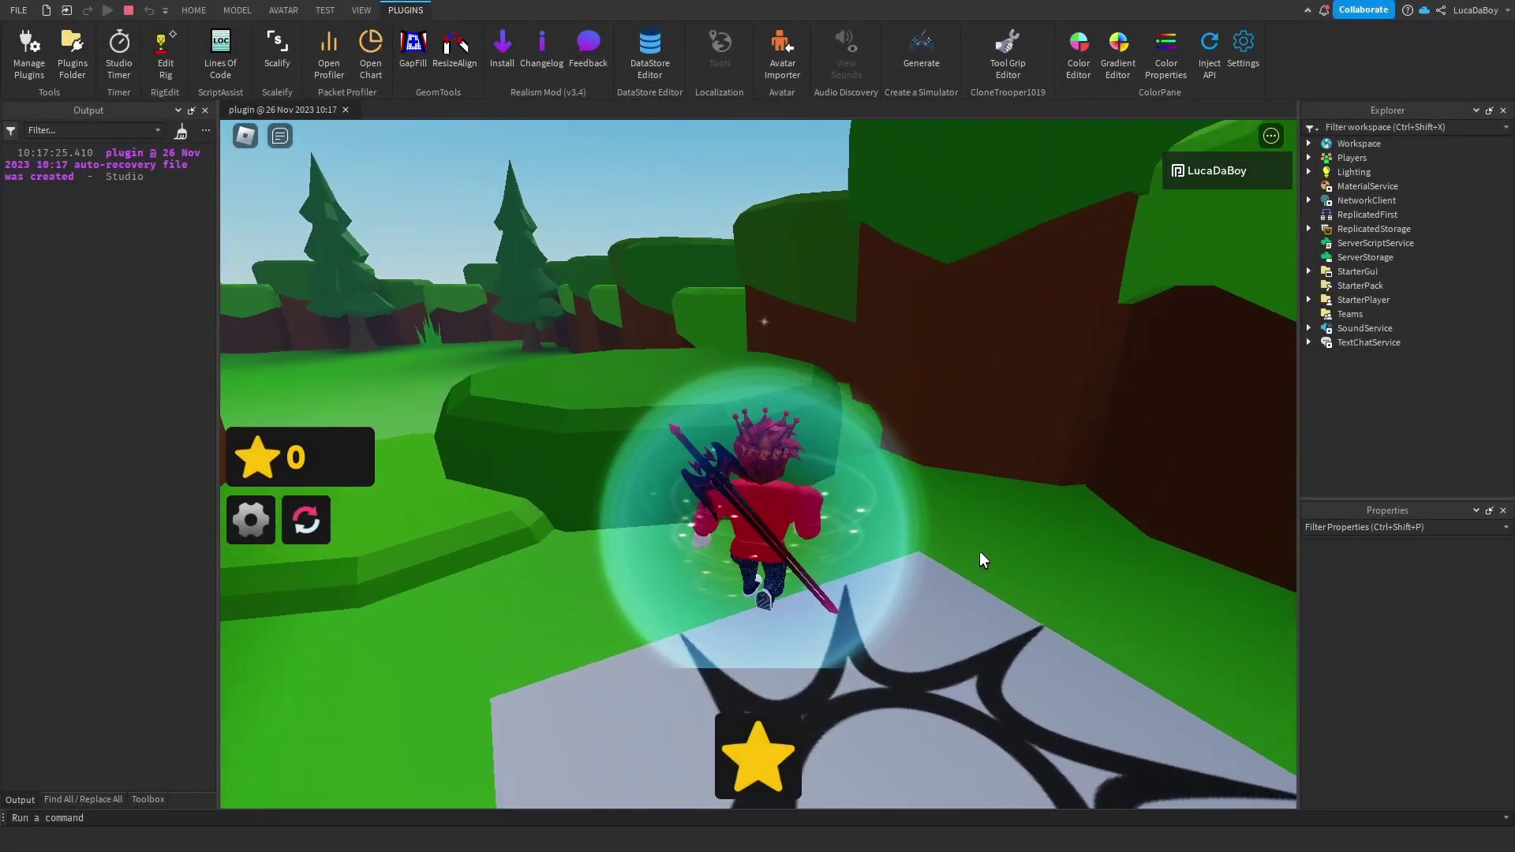
- In the new playtest, jump the character from the spawn pad onto the cliff tops and open the Rebirth window
key("w")
key("space")
key("space")
right_click_drag(979, 552, 922, 566)
left_click(303, 523)
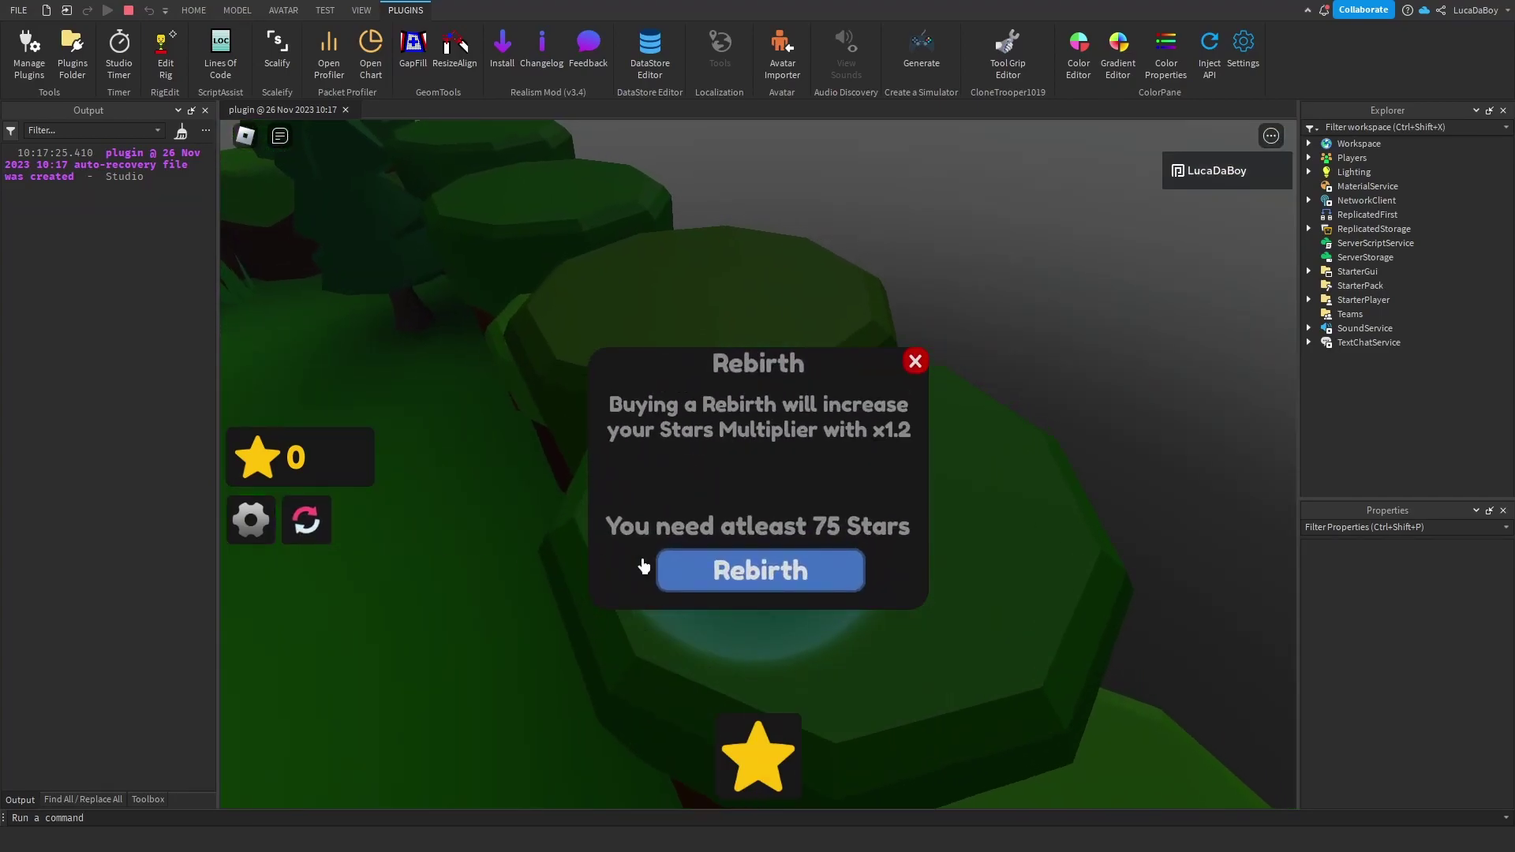
- Collect a few stars along the cliff tops with the Rebirth window open, and close the window
key("w")
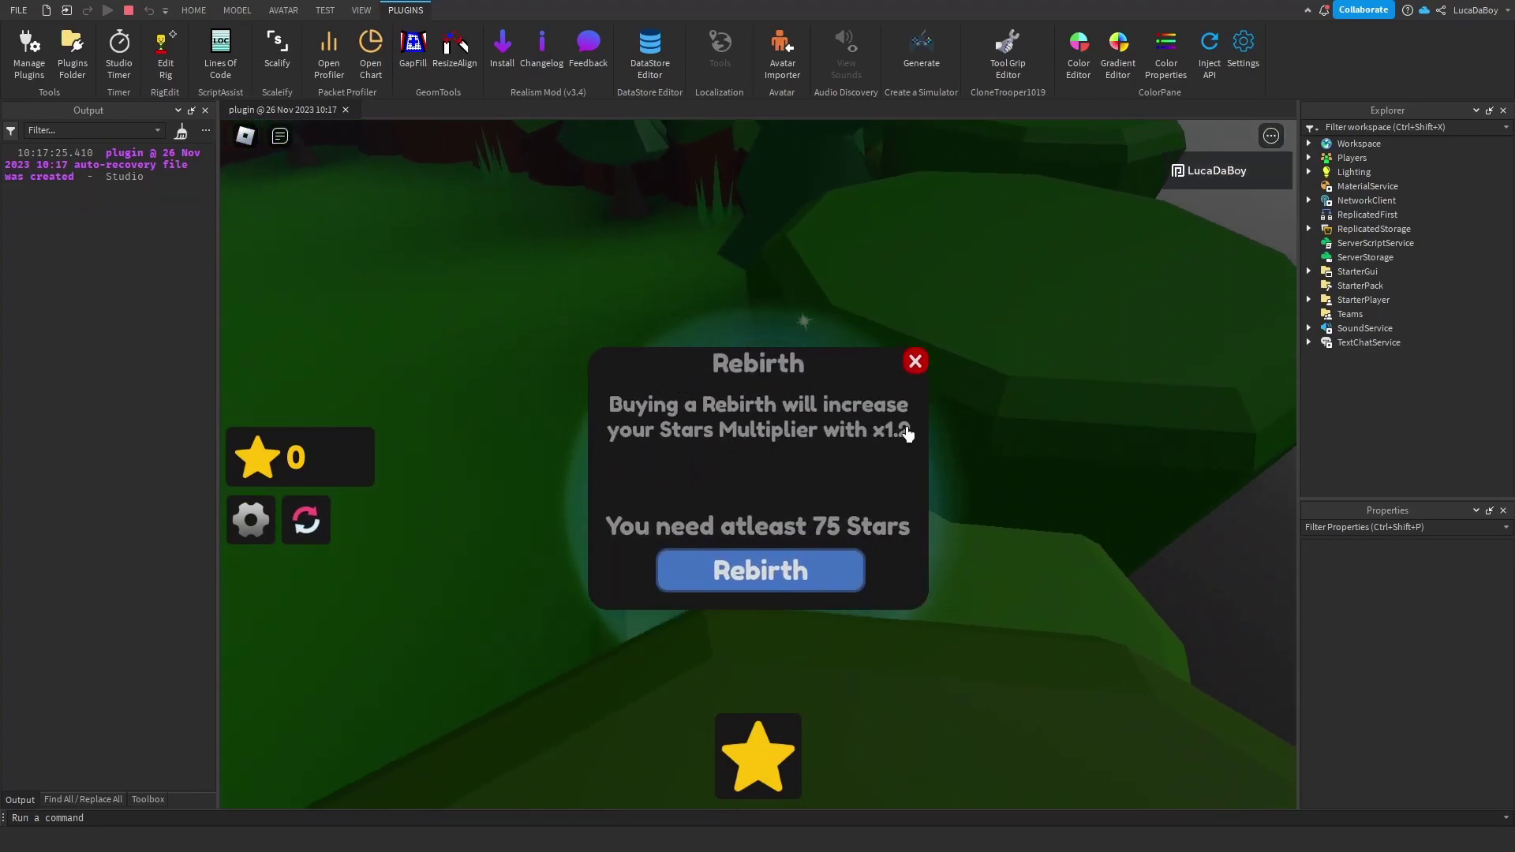
key("space")
key("w")
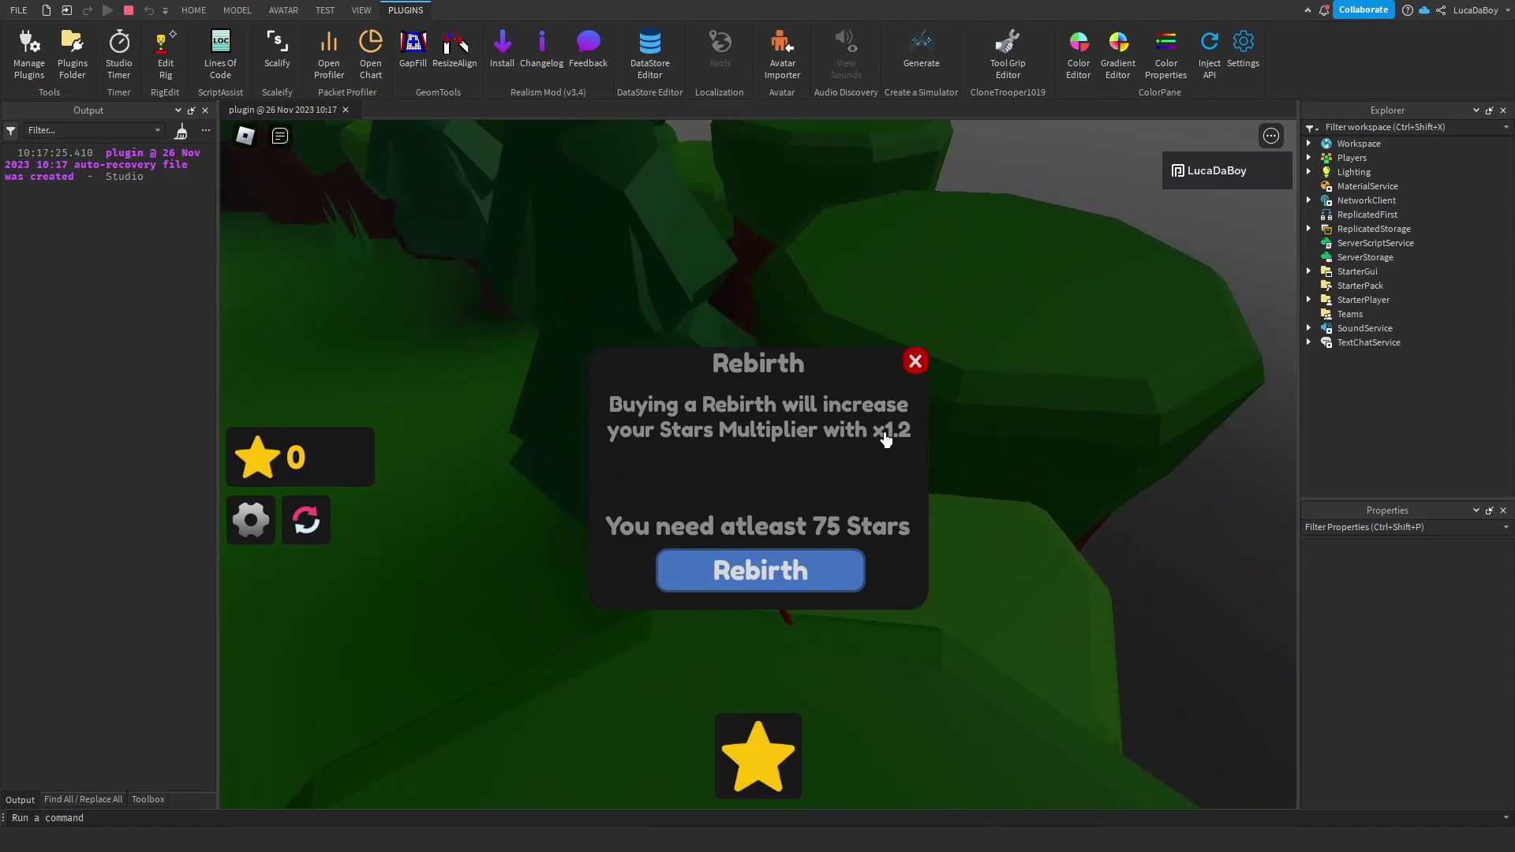
key("w")
left_click(747, 742)
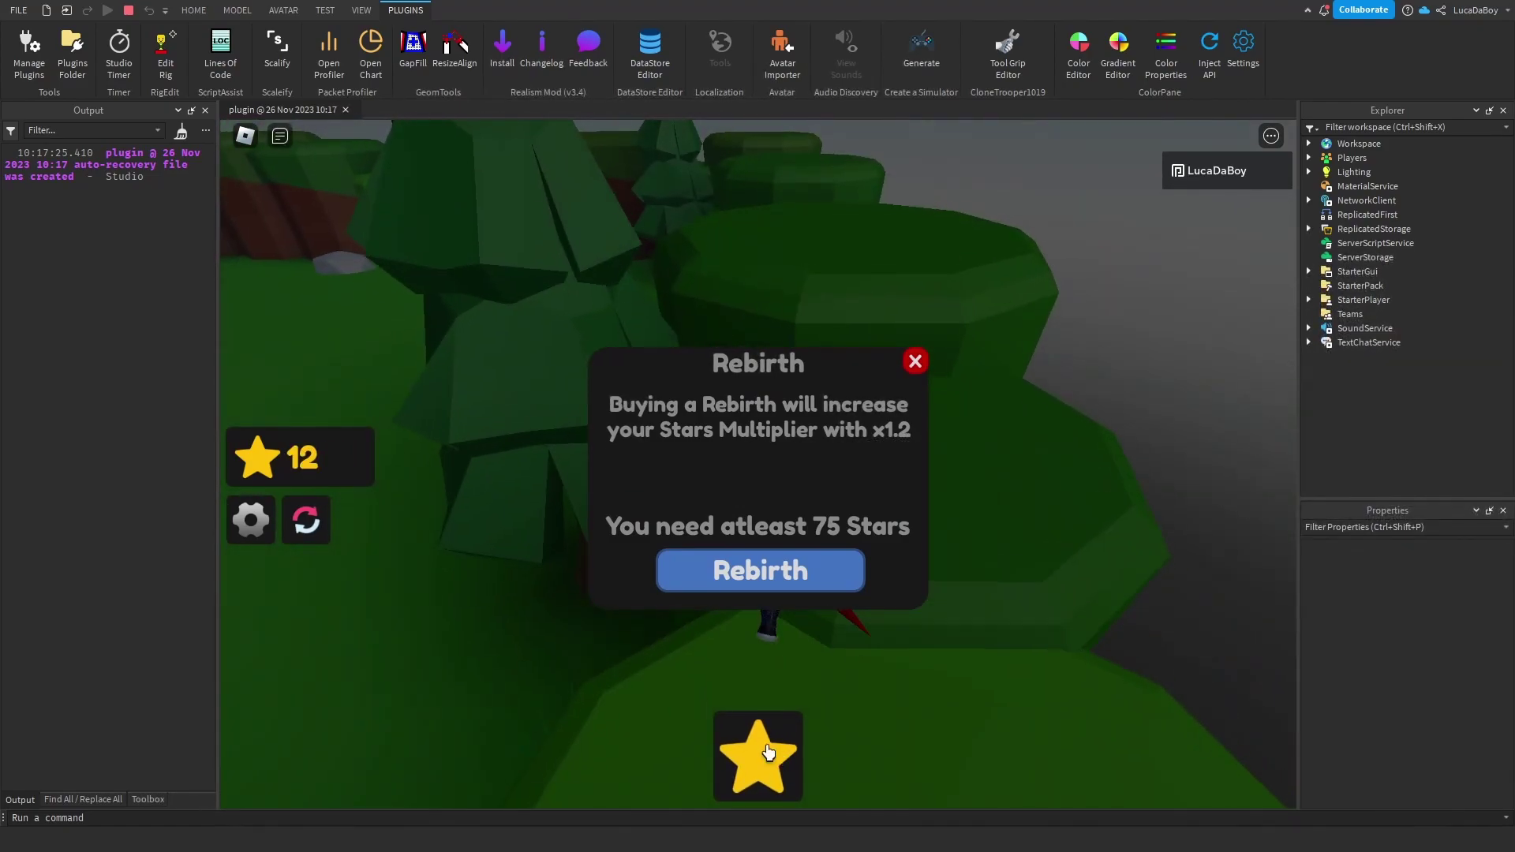
key("space")
key("w")
left_click(740, 757)
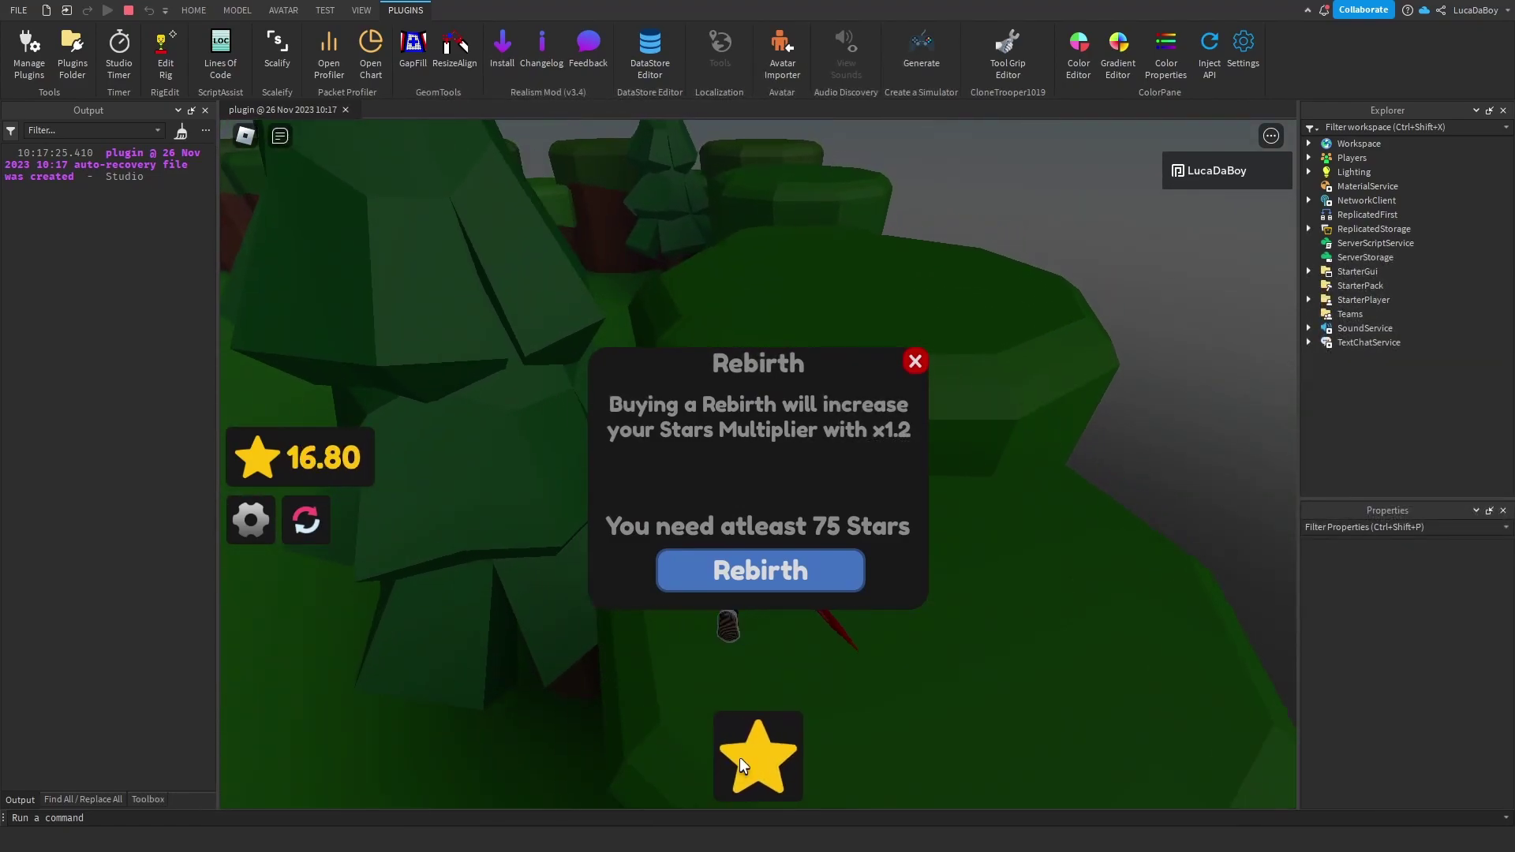
left_click(732, 767)
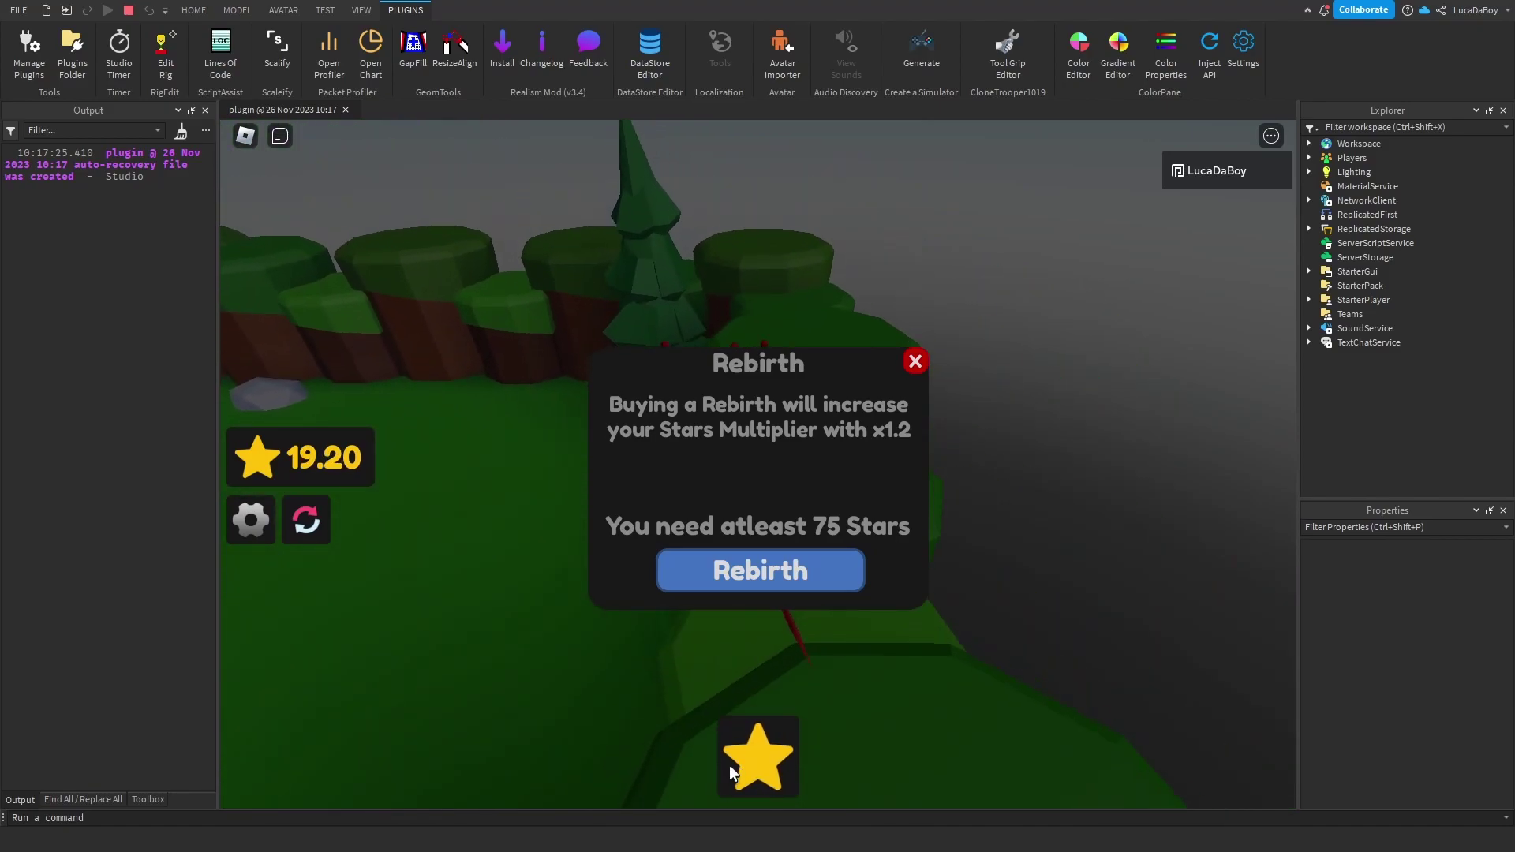
left_click(729, 765)
left_click(921, 360)
- Collect stars up to about 43 while crossing the cliff tops and reopen the Rebirth window
left_click(760, 775)
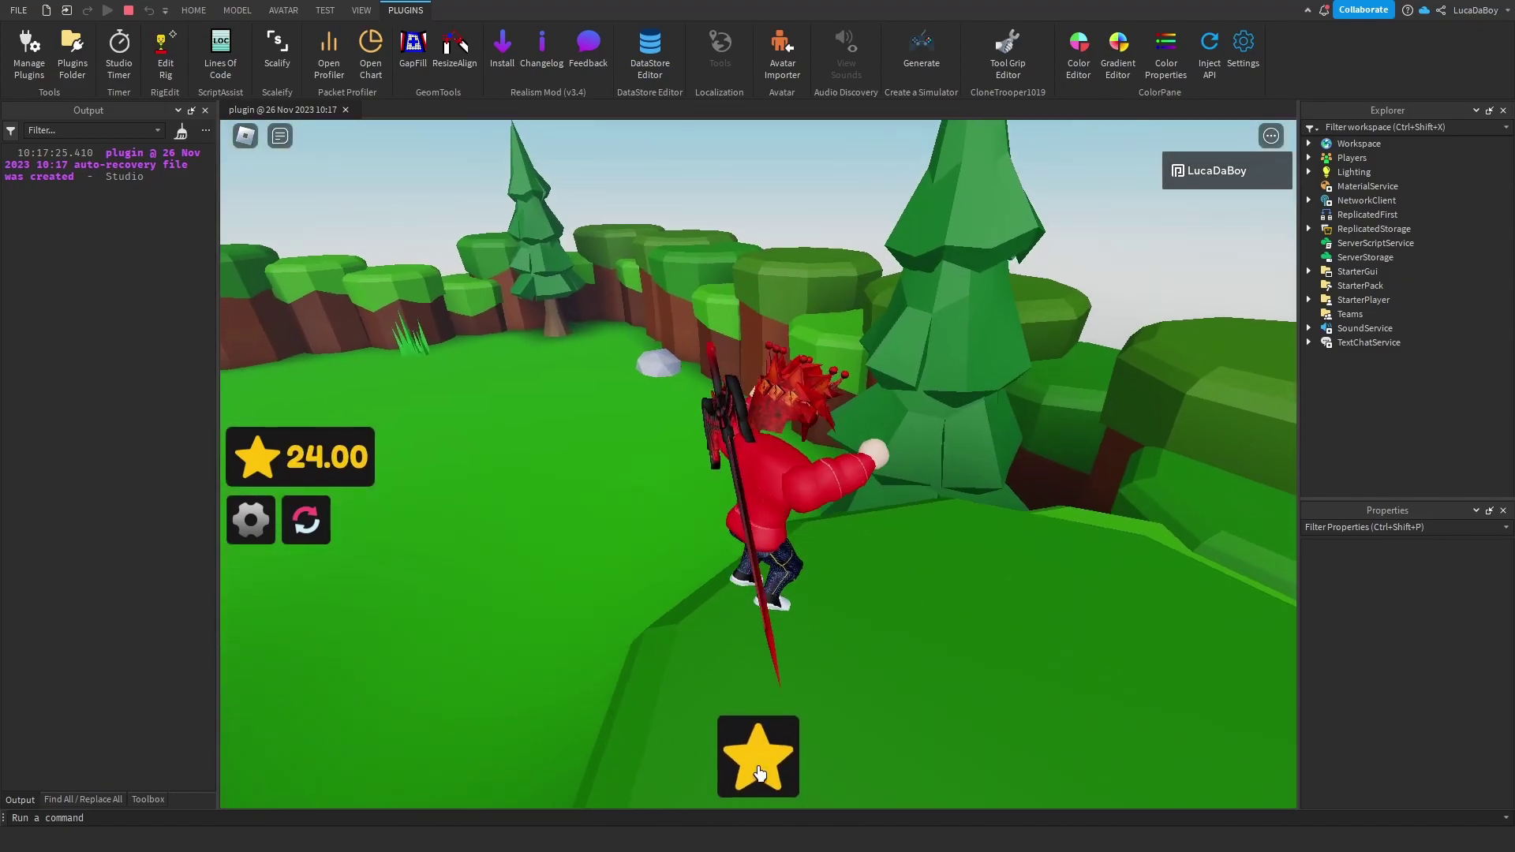
left_click(760, 775)
left_click(760, 775)
left_click(760, 775)
left_click(760, 775)
left_click(760, 775)
left_click(760, 775)
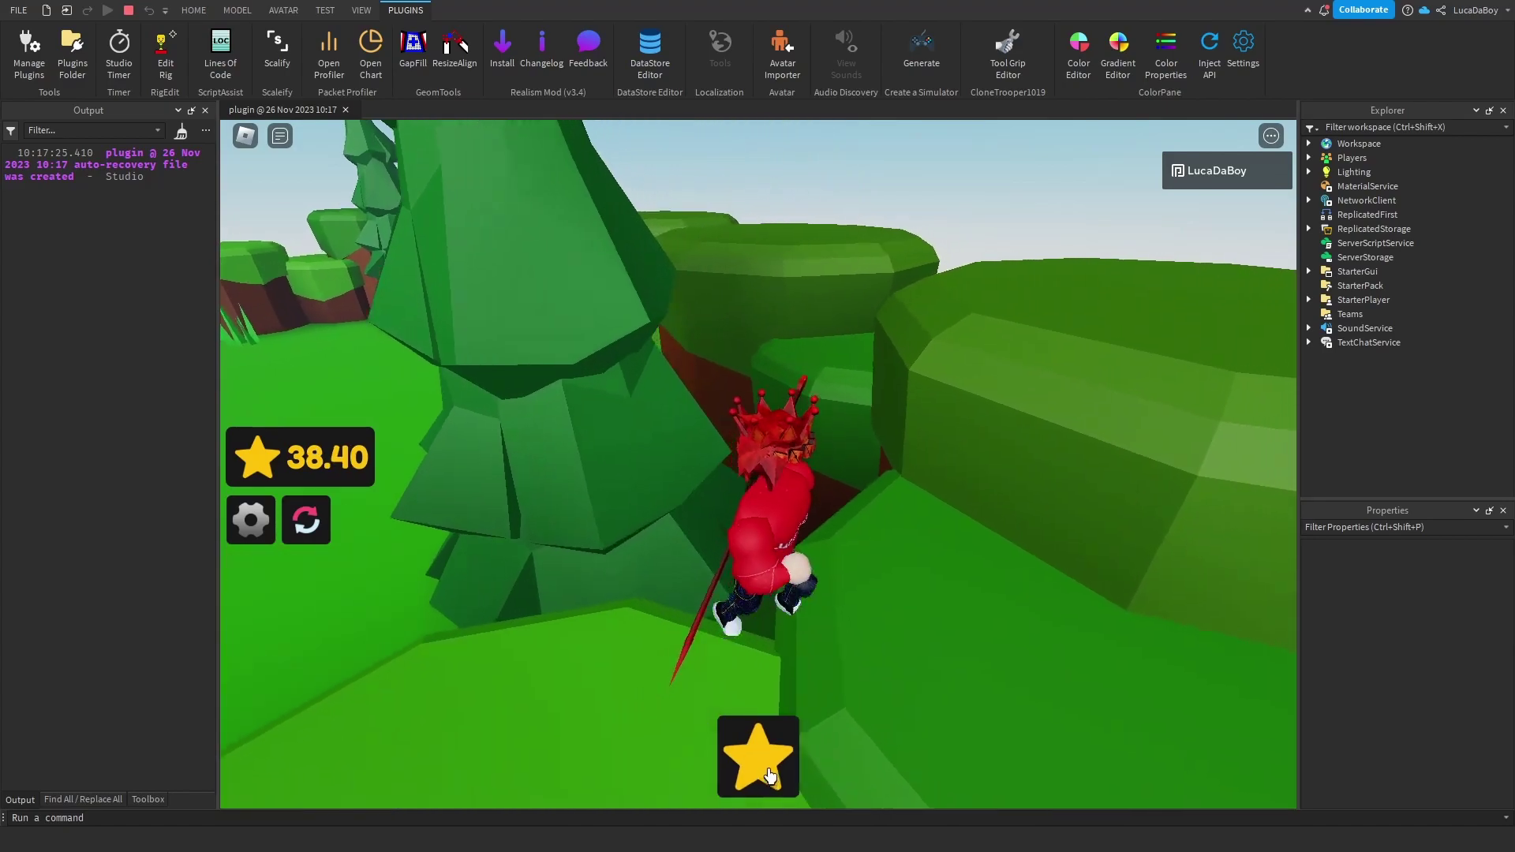
key("space")
right_click_drag(803, 505, 802, 505)
left_click(307, 522)
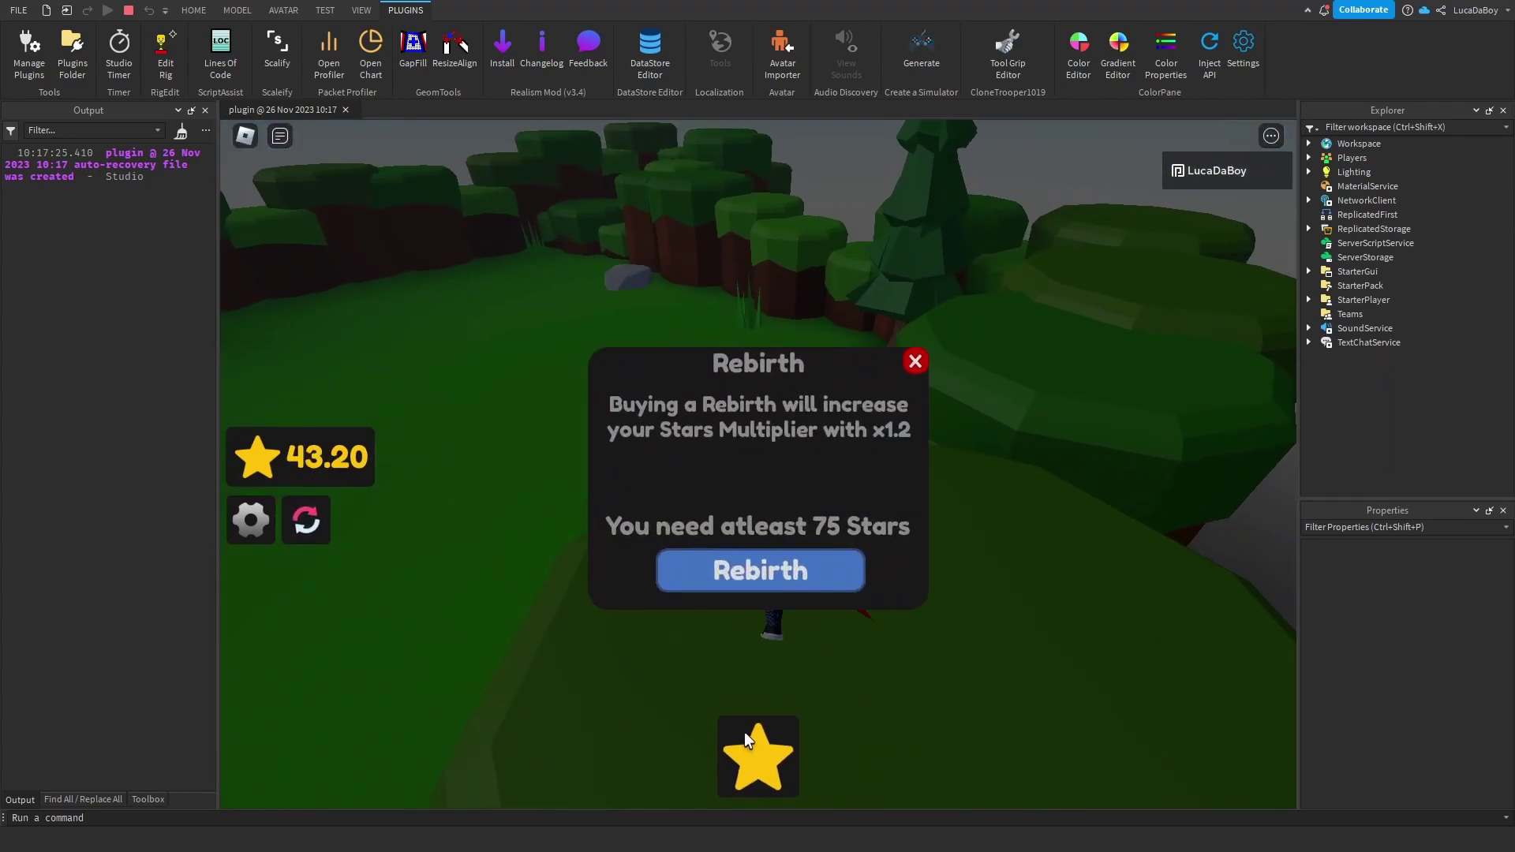
- Collect enough stars for the 75-star rebirth, buy it and close the Rebirth window
left_click(746, 740)
left_click(746, 740)
left_click(746, 740)
left_click(746, 740)
left_click(746, 741)
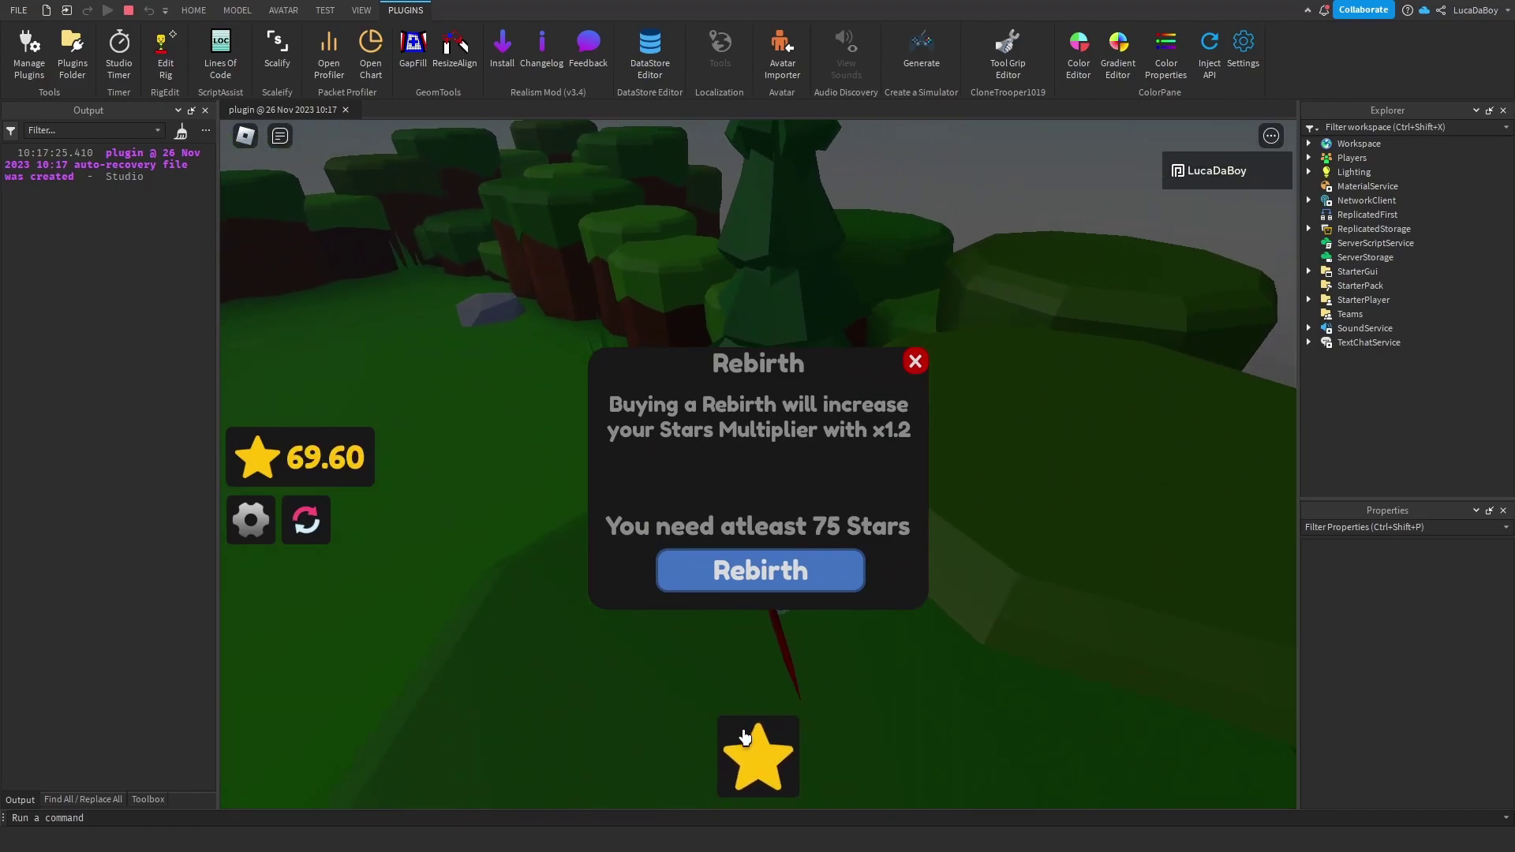
left_click(746, 740)
left_click(746, 741)
left_click(746, 741)
left_click(749, 745)
left_click(788, 565)
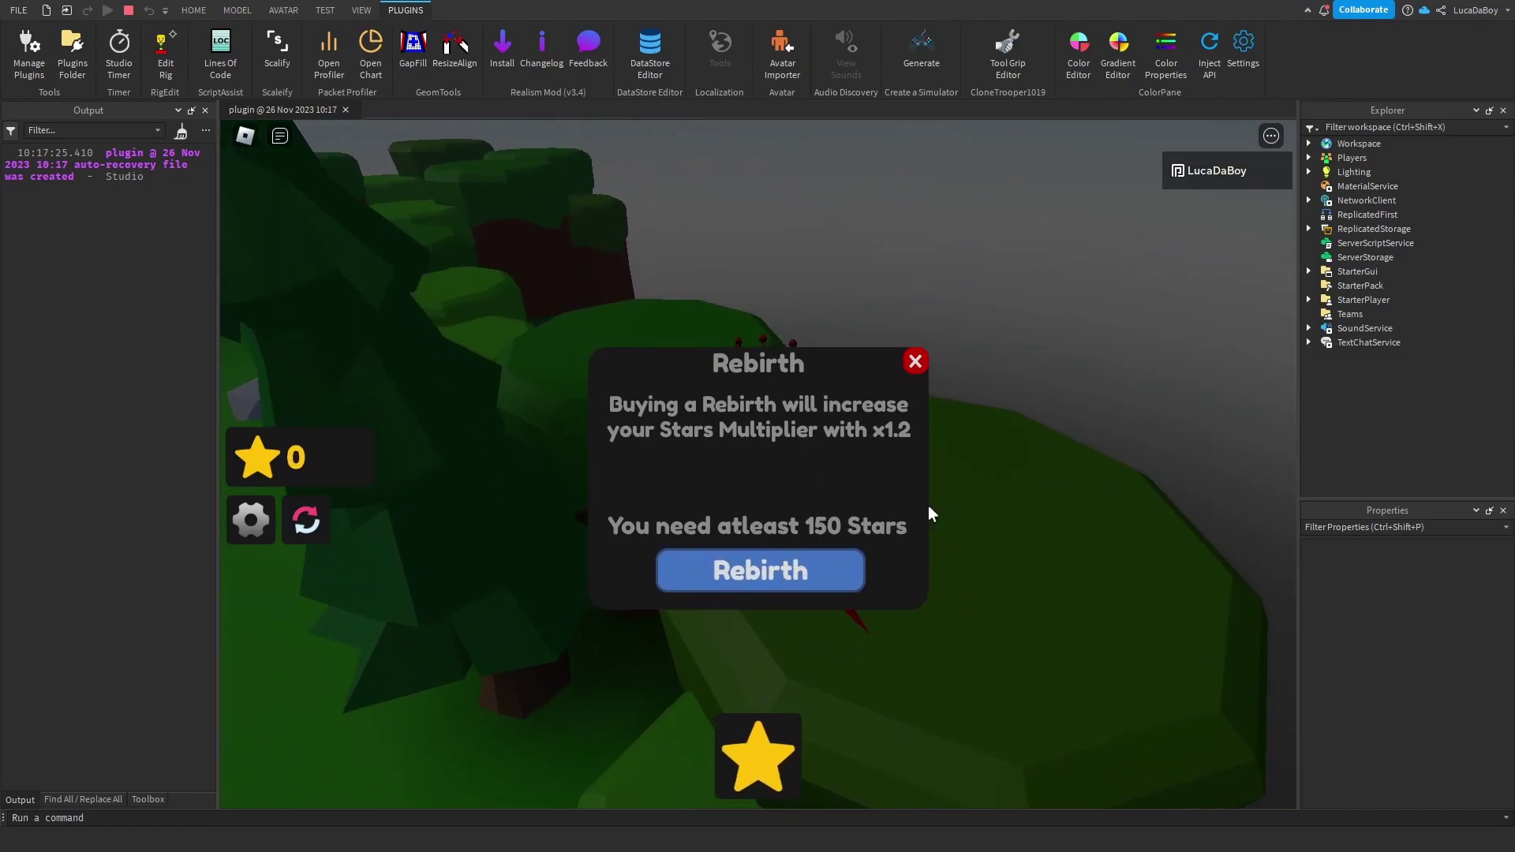
left_click(916, 362)
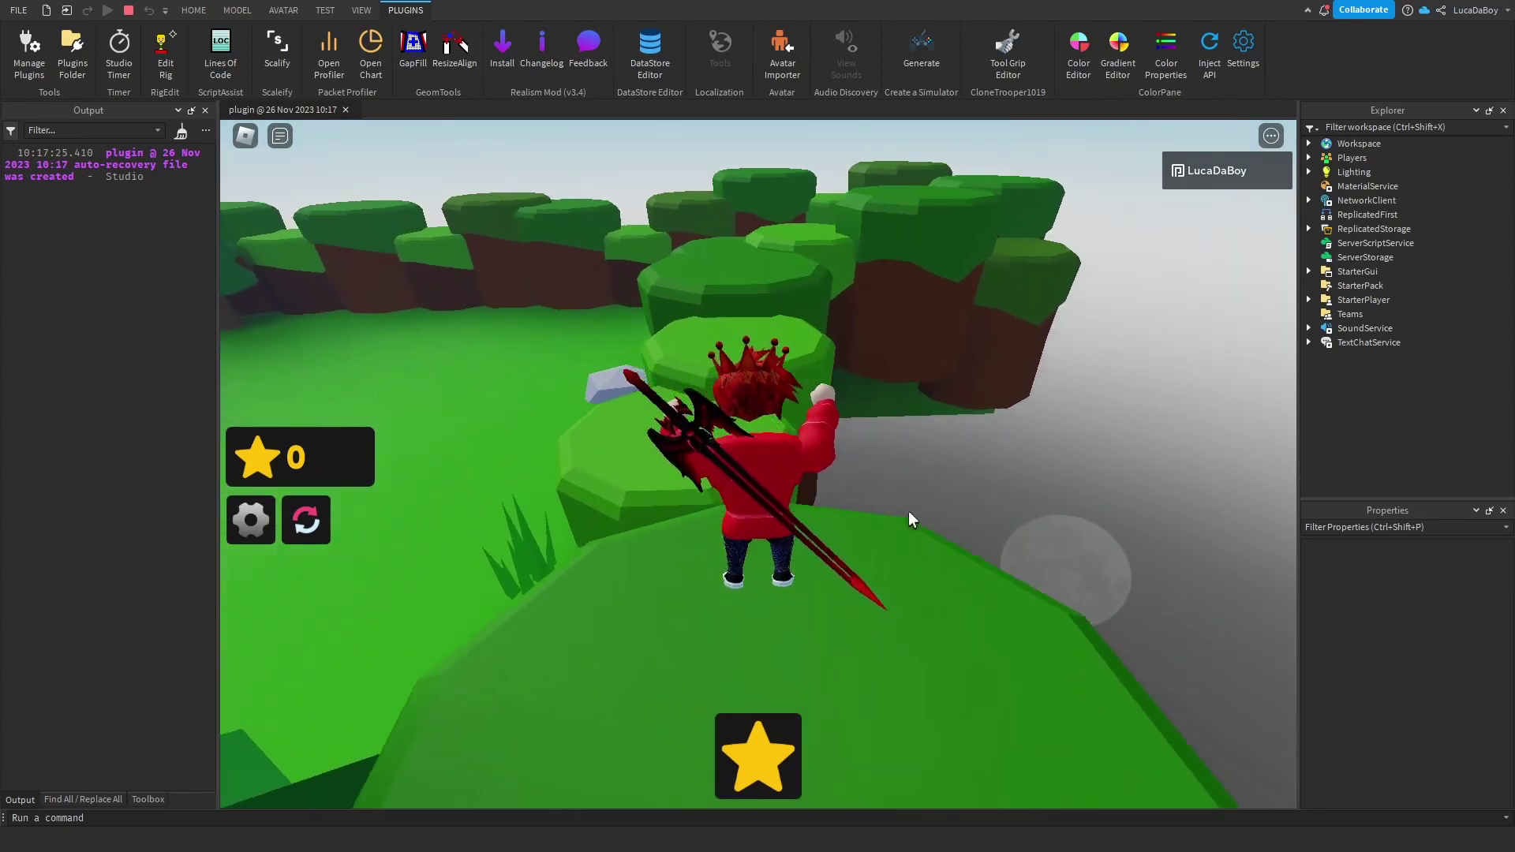
- Move along the cliff tops toward the leaderboard while collecting about 43 stars with the increased multiplier
right_click_drag(908, 524, 855, 594)
key("w")
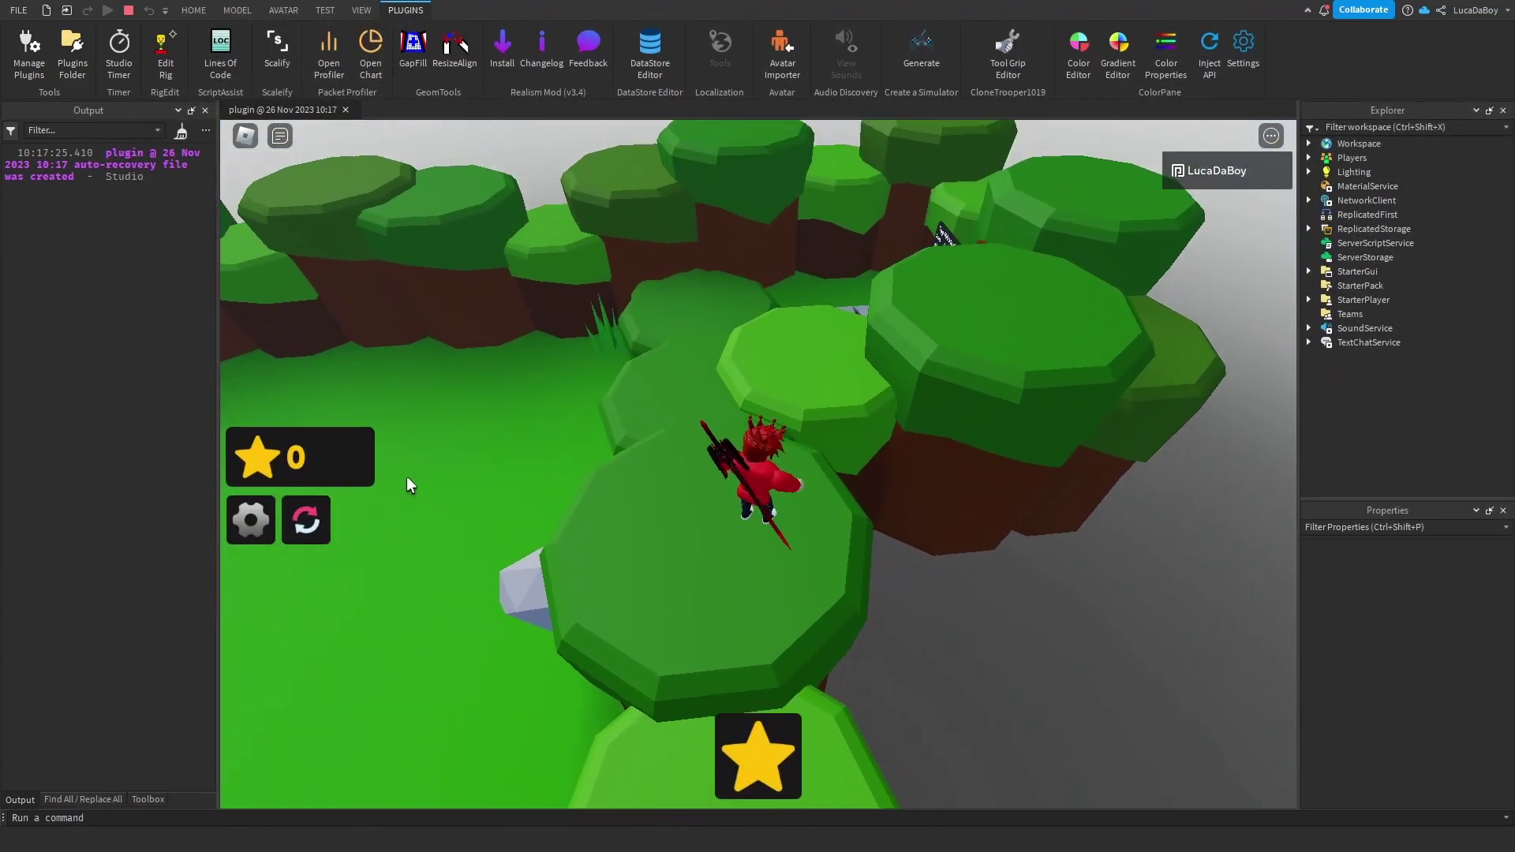
key("space")
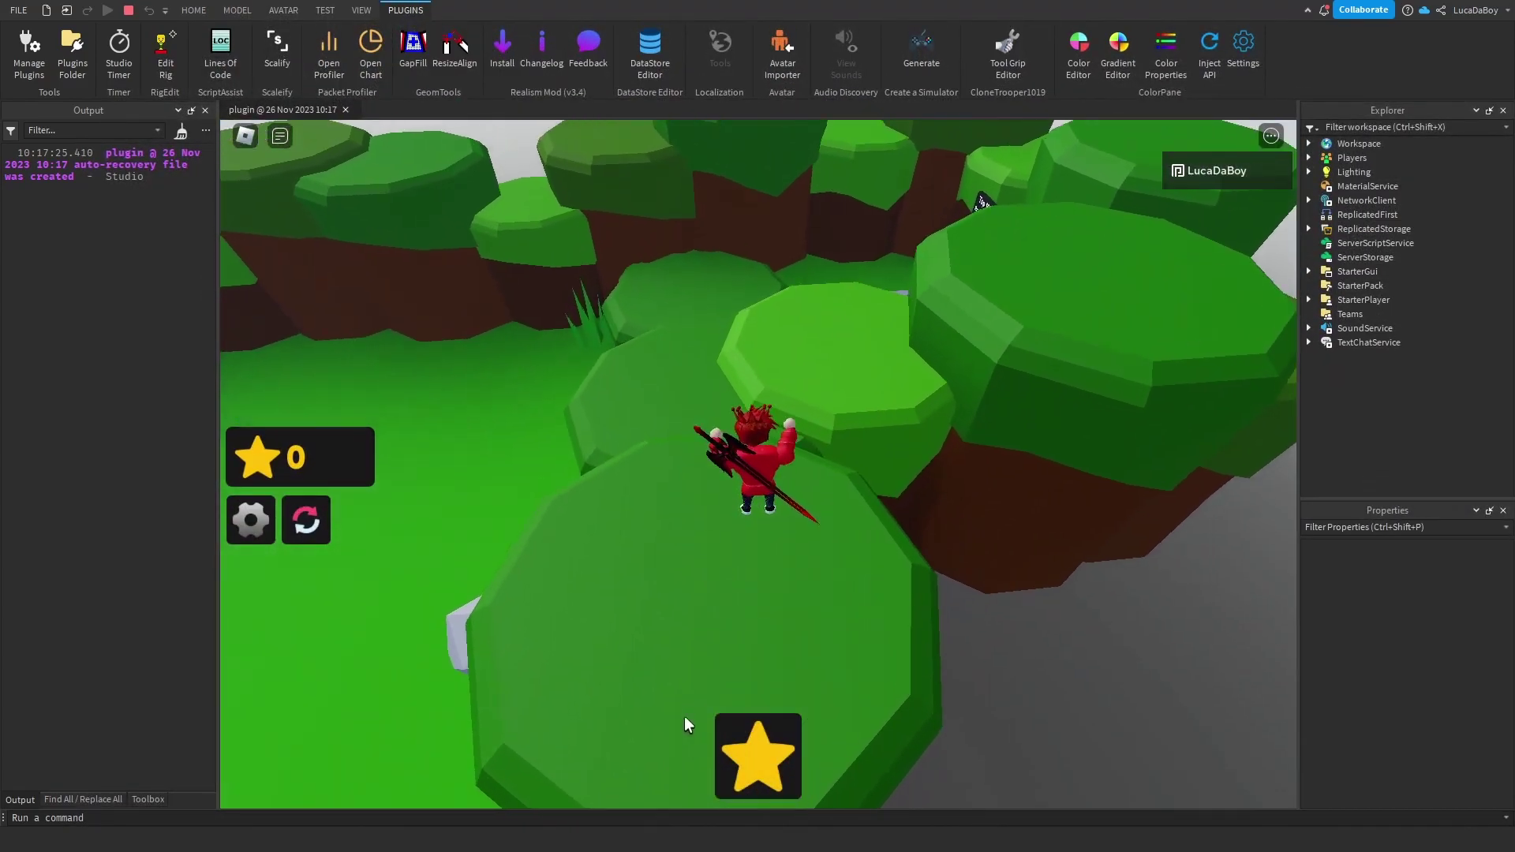
left_click(745, 741)
left_click(747, 741)
left_click(746, 740)
left_click(746, 740)
left_click(746, 740)
left_click(747, 741)
left_click(746, 740)
left_click(747, 741)
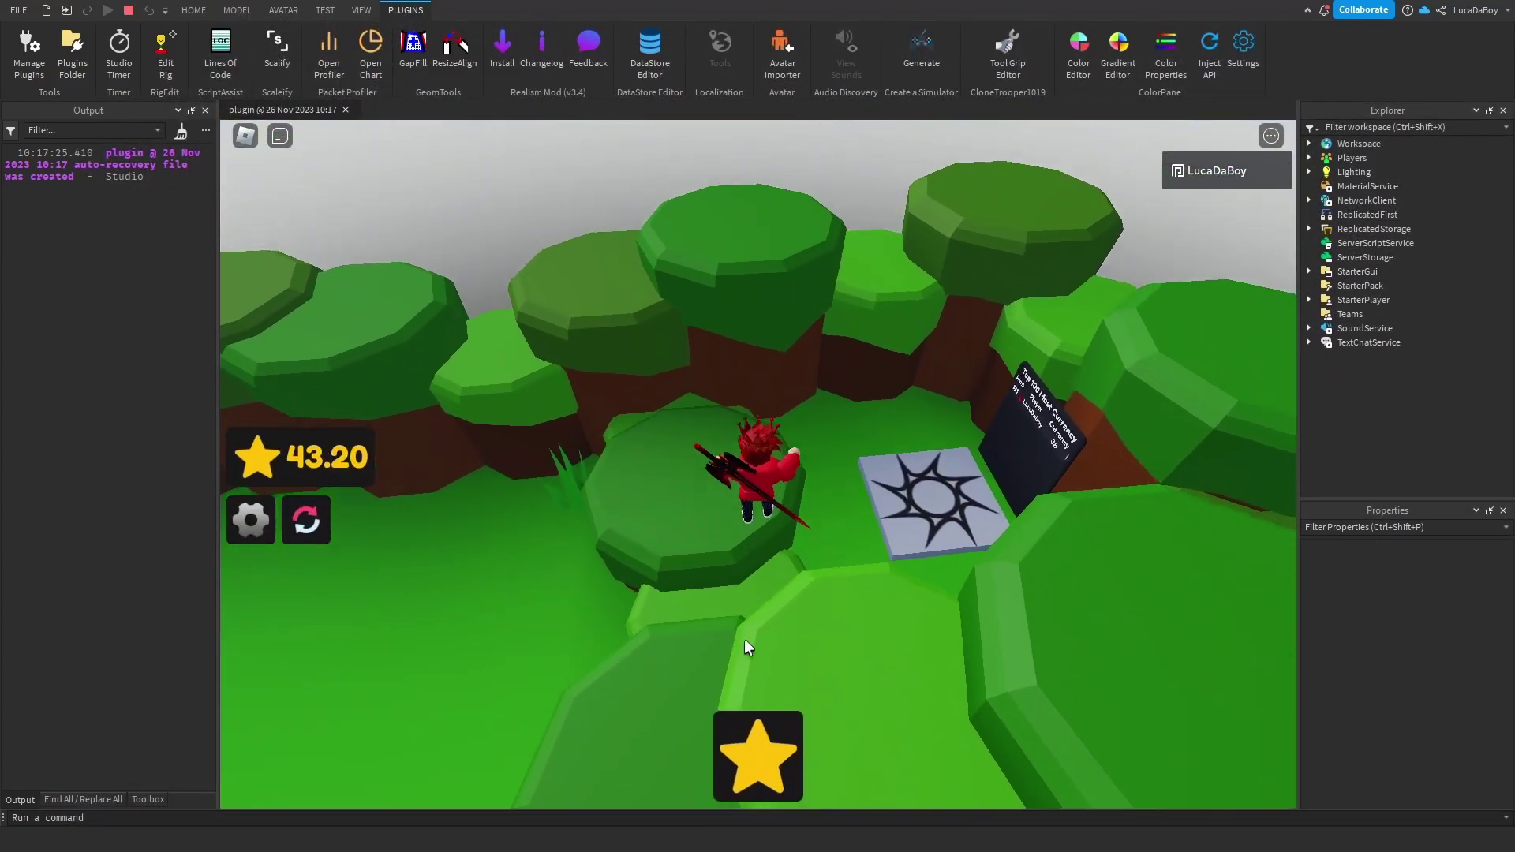
- Jump along the cliff tops beyond the leaderboard, and open and close the Rebirth window to view the 150-star requirement
key("w")
right_click_drag(737, 541, 737, 541)
key("space")
key("w")
key("space")
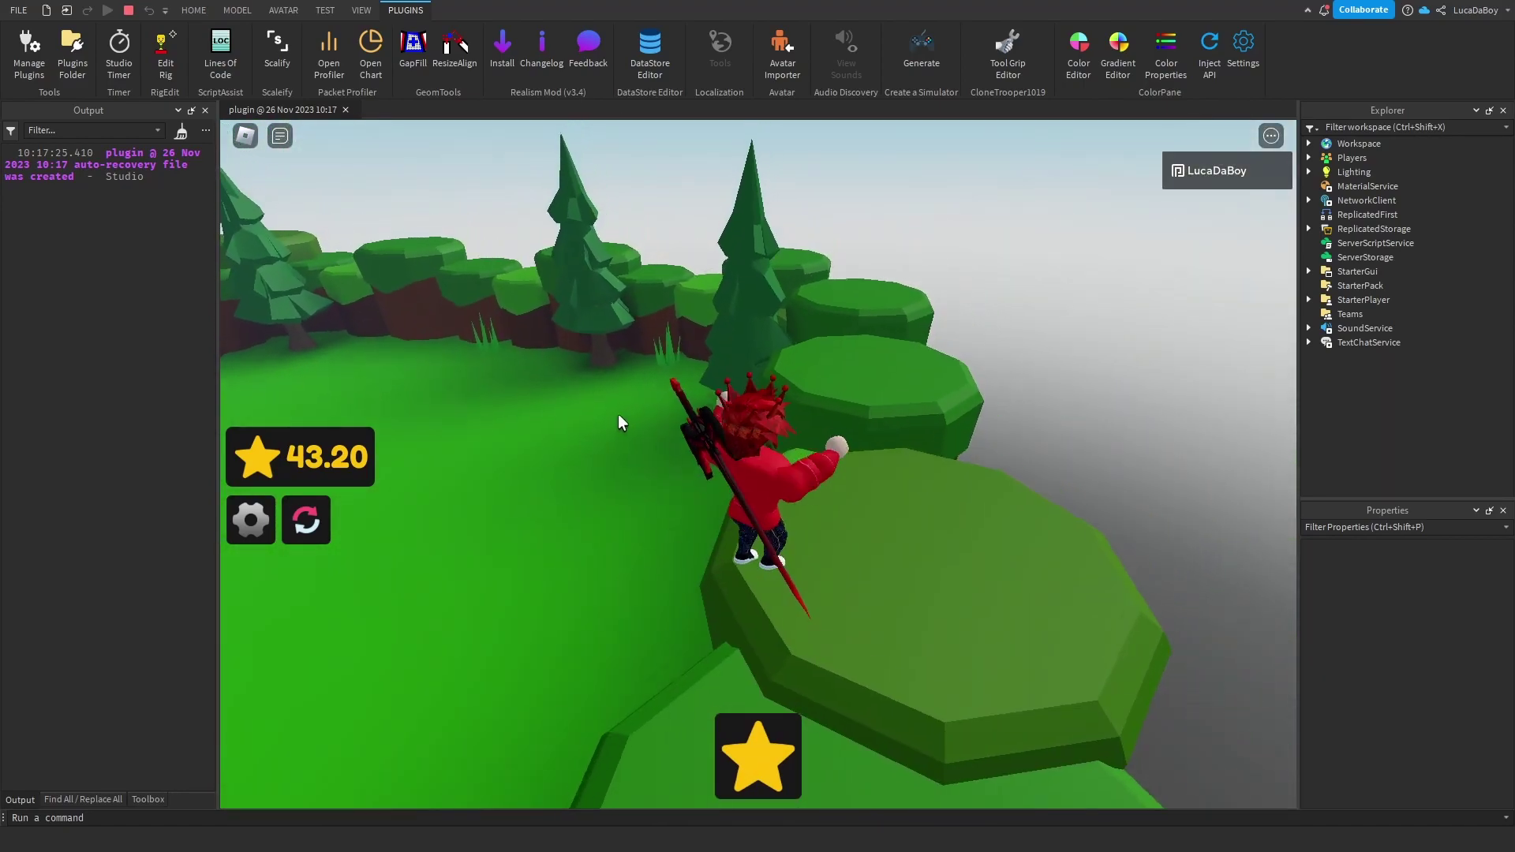
key("w")
left_click(309, 520)
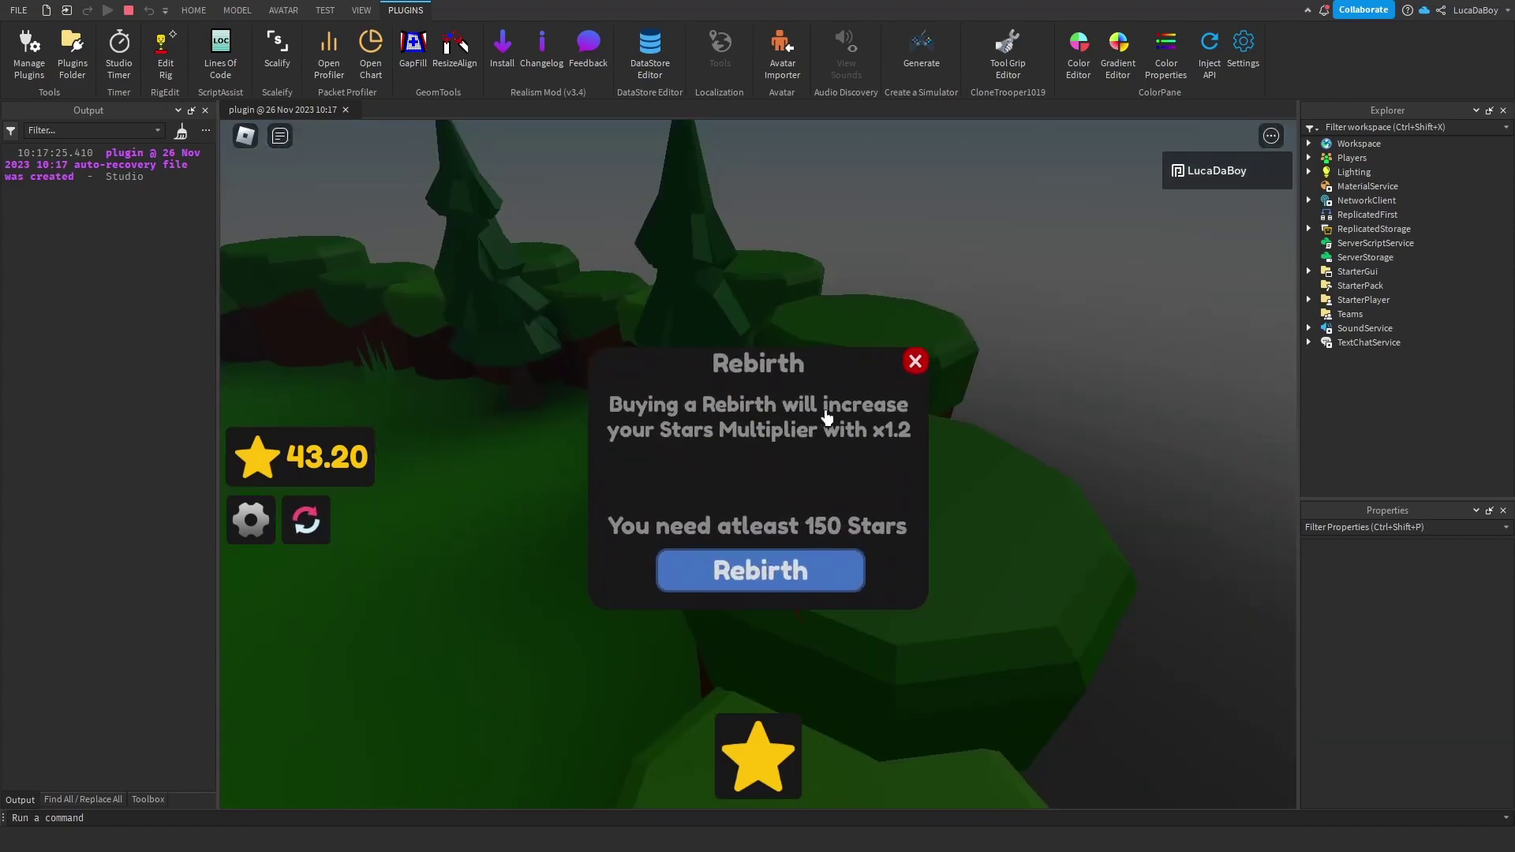
left_click(916, 360)
- Continue jumping along the cliff tops past the pine trees and review the Rebirth window once more before closing it
key("w")
right_click_drag(784, 406, 784, 406)
key("space")
right_click_drag(901, 428, 901, 428)
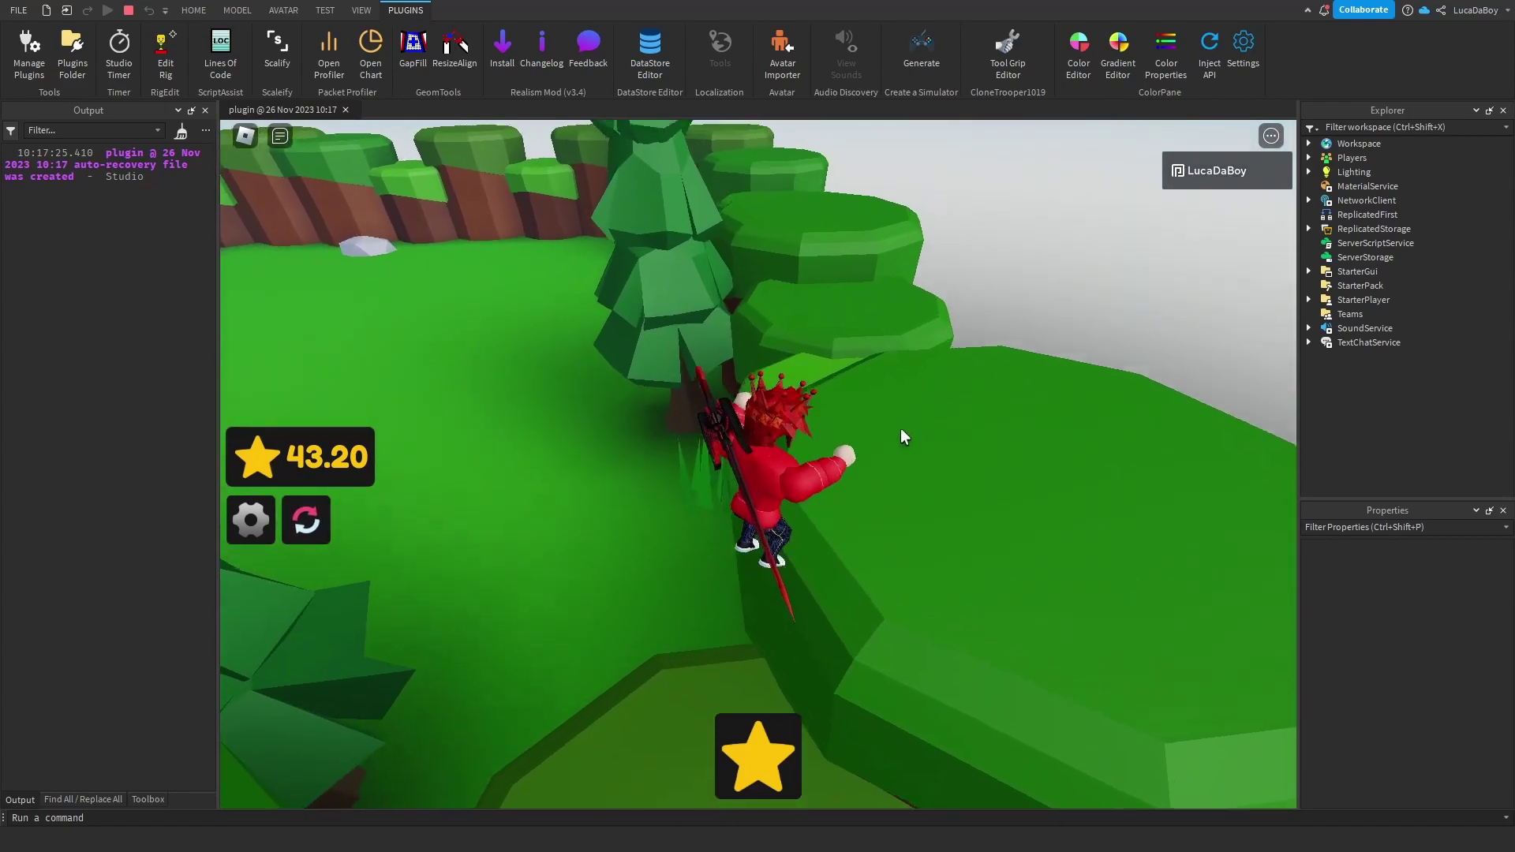
key("w")
key("space")
right_click_drag(840, 535, 840, 535)
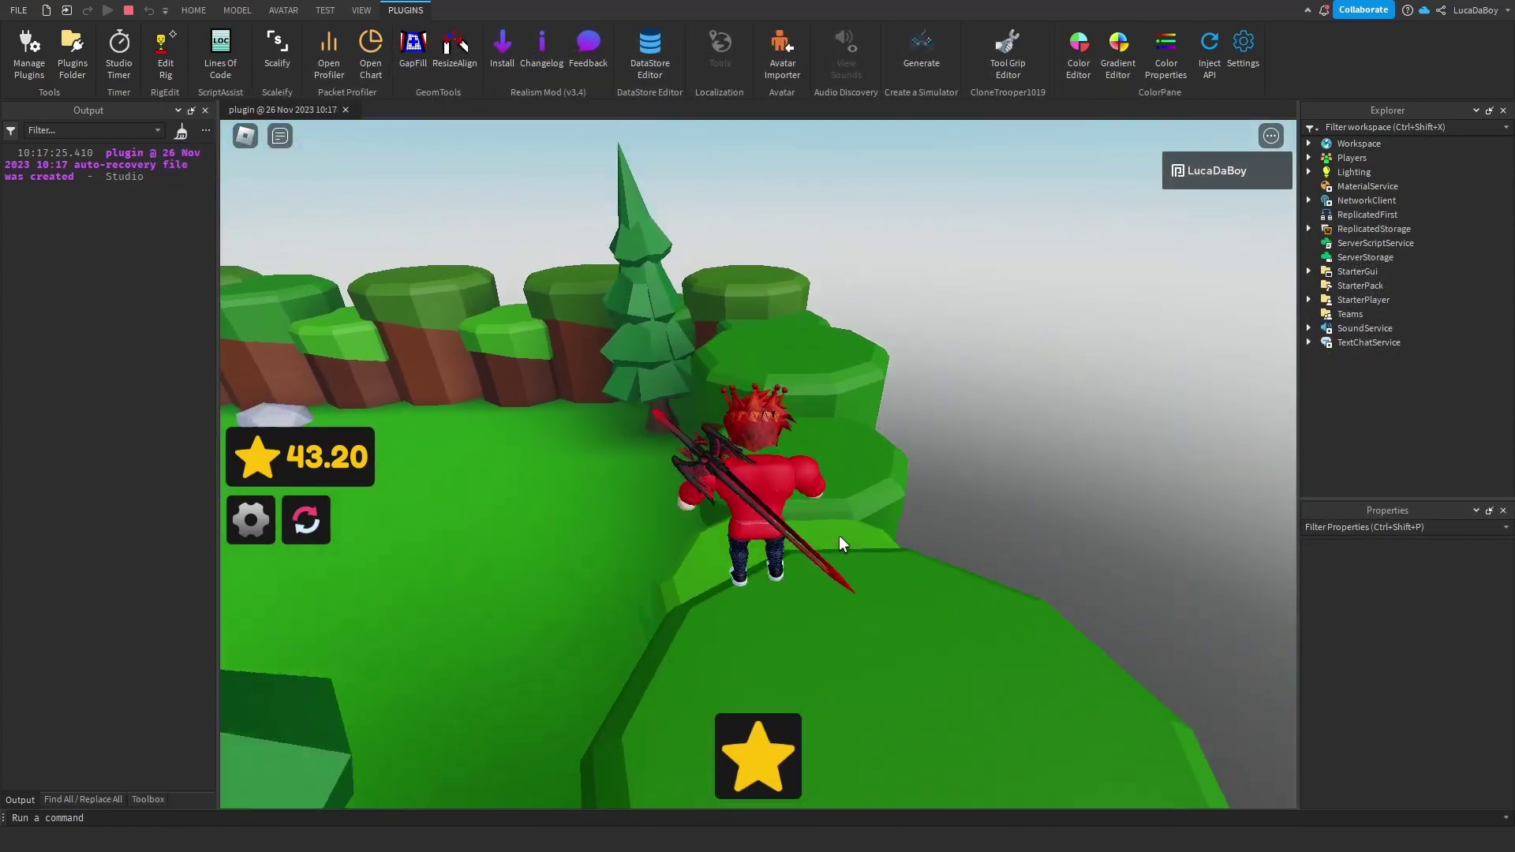
key("w")
key("space")
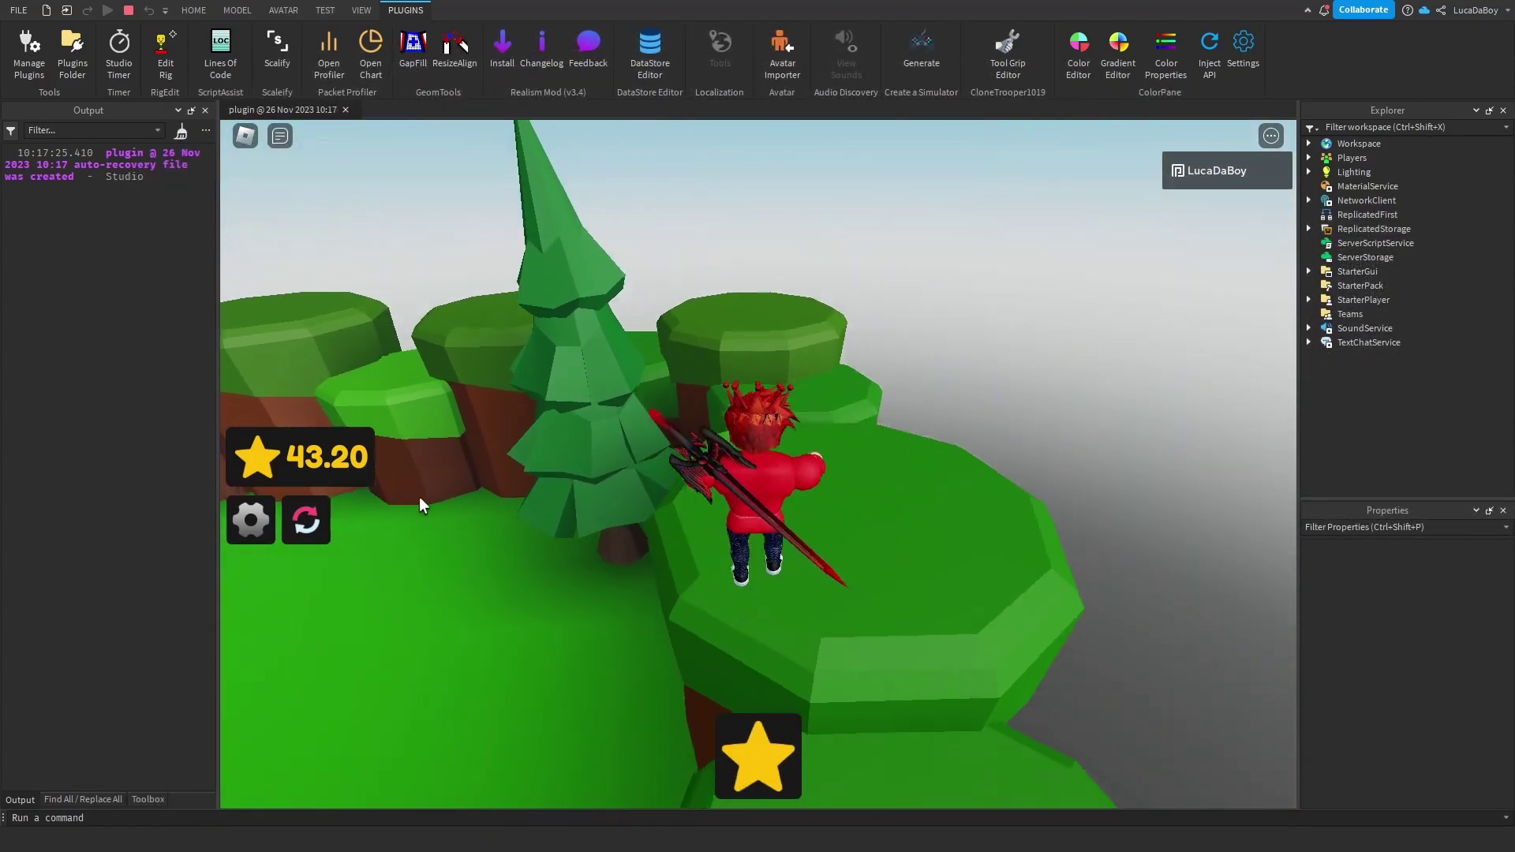
left_click(306, 520)
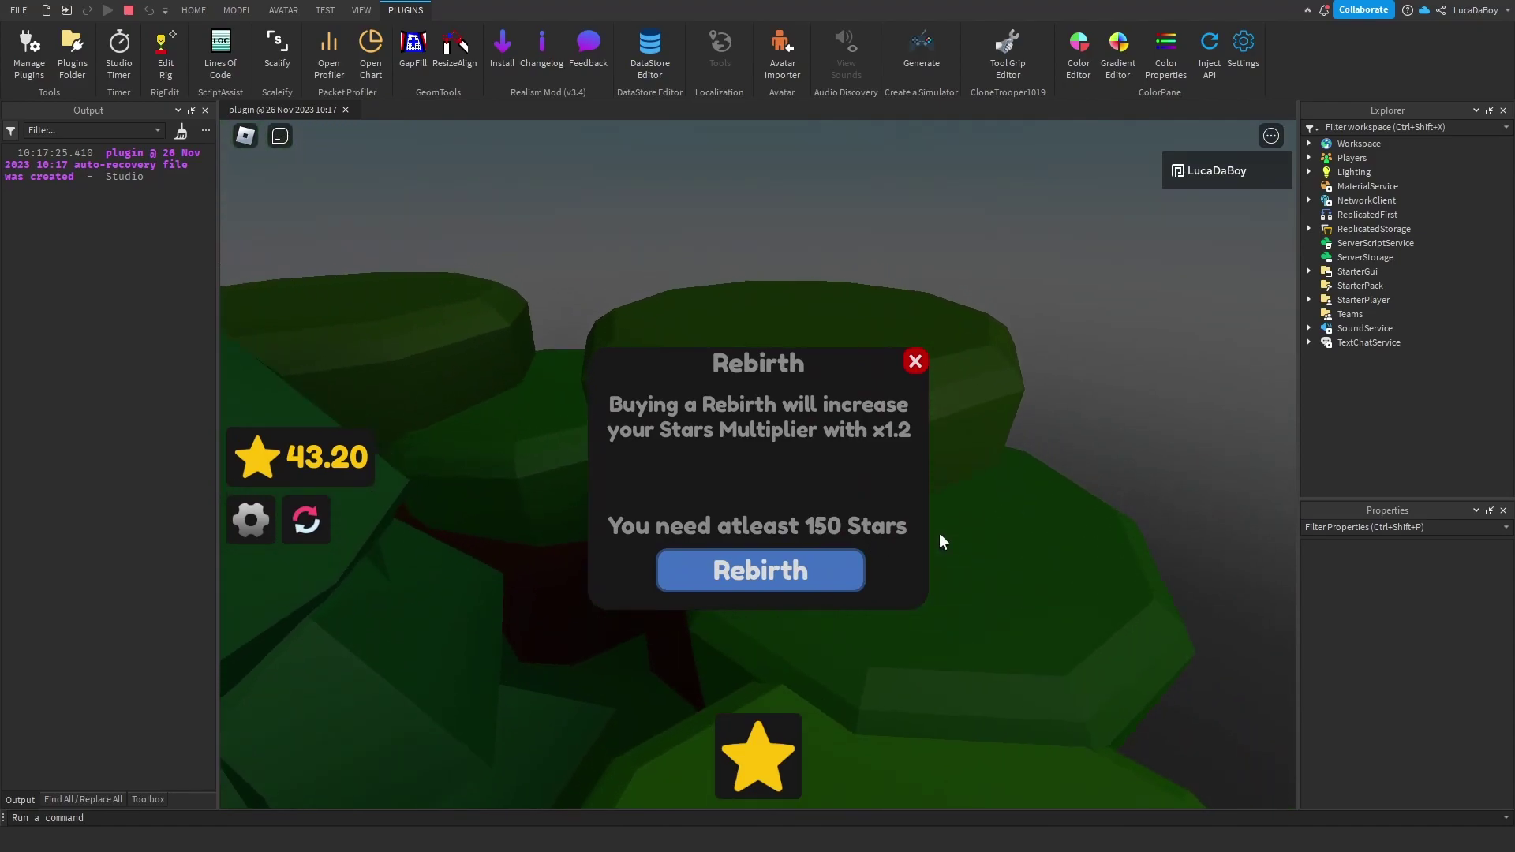
right_click_drag(939, 535, 939, 534)
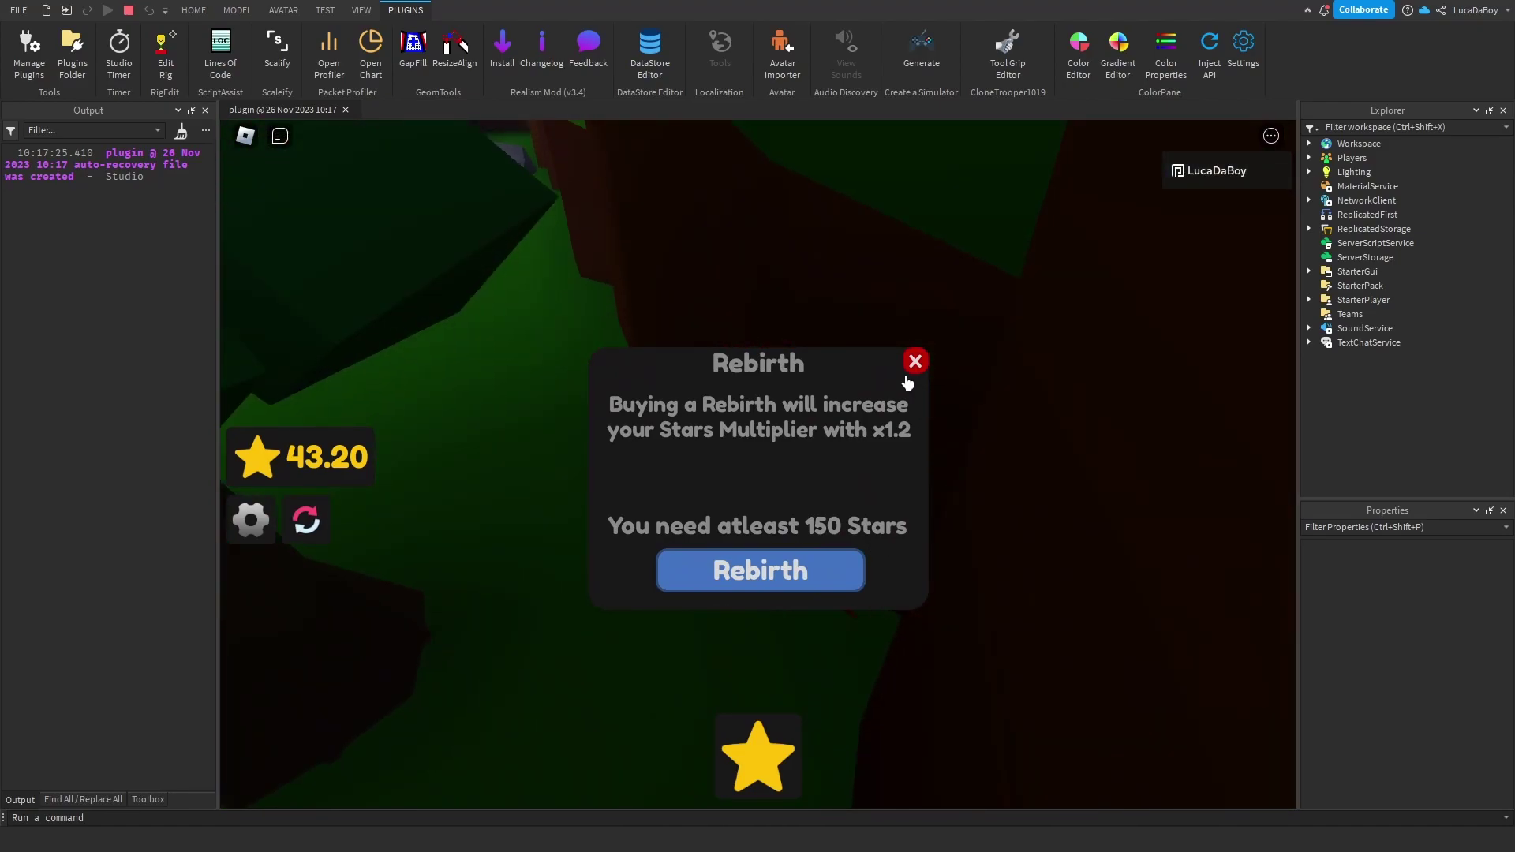
left_click(913, 363)
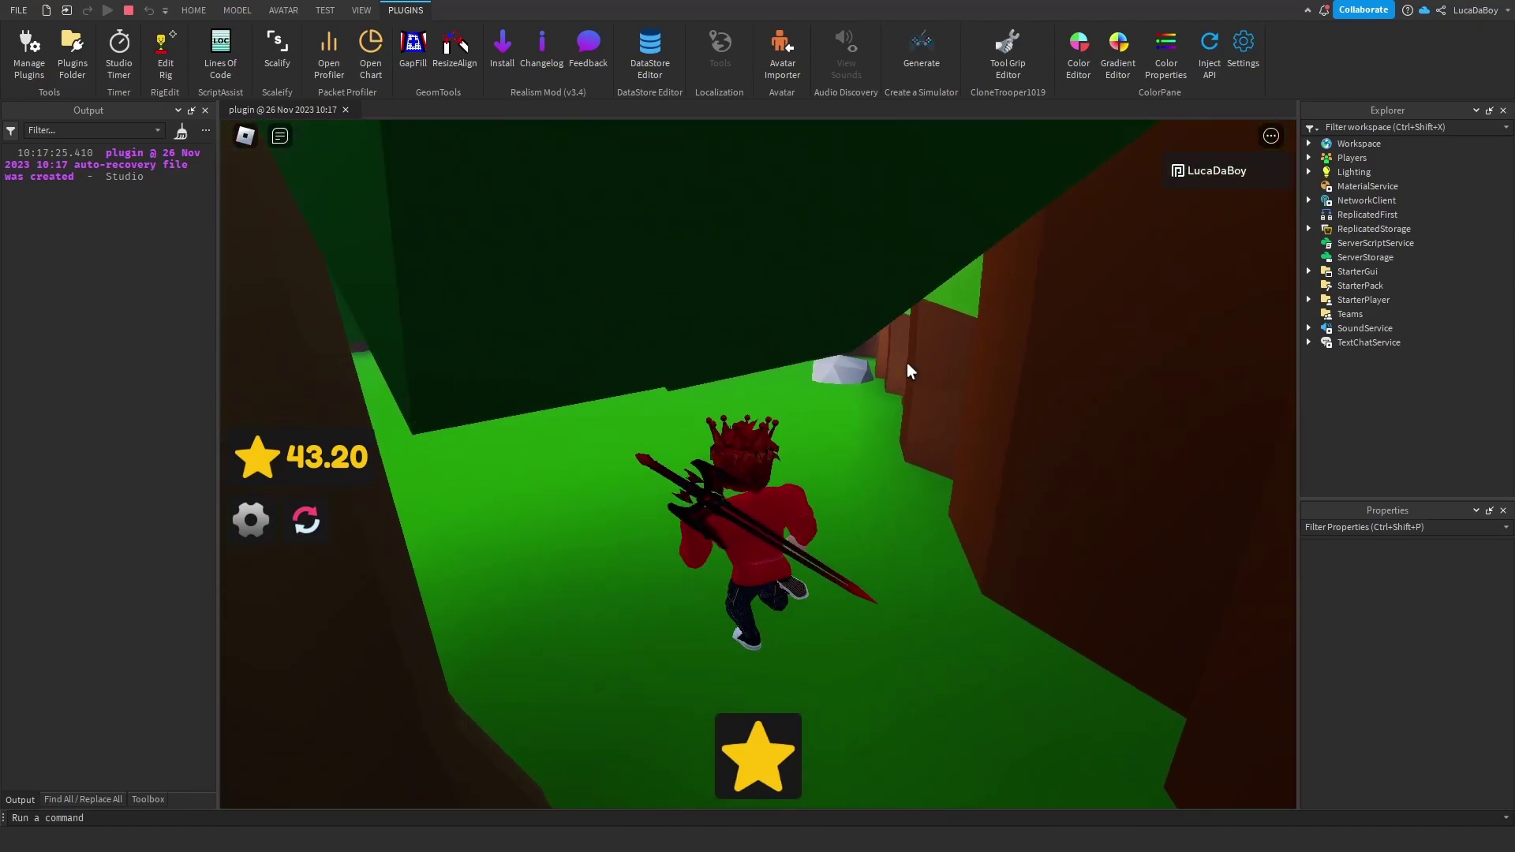
- Run the character across the meadow beside the cliffs toward the tall pine tree
key("w")
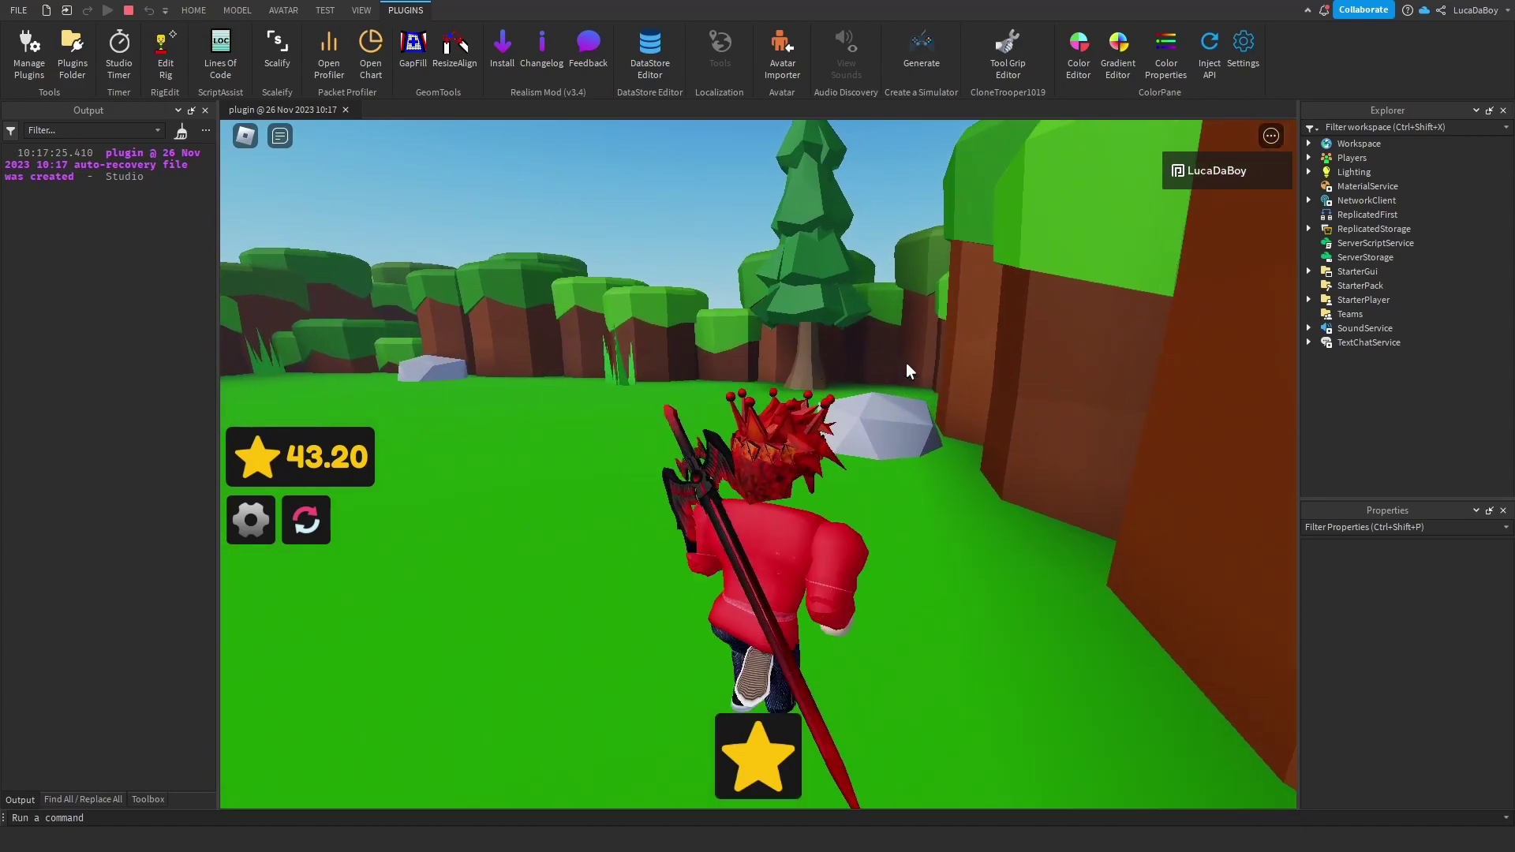
key("w")
key("space")
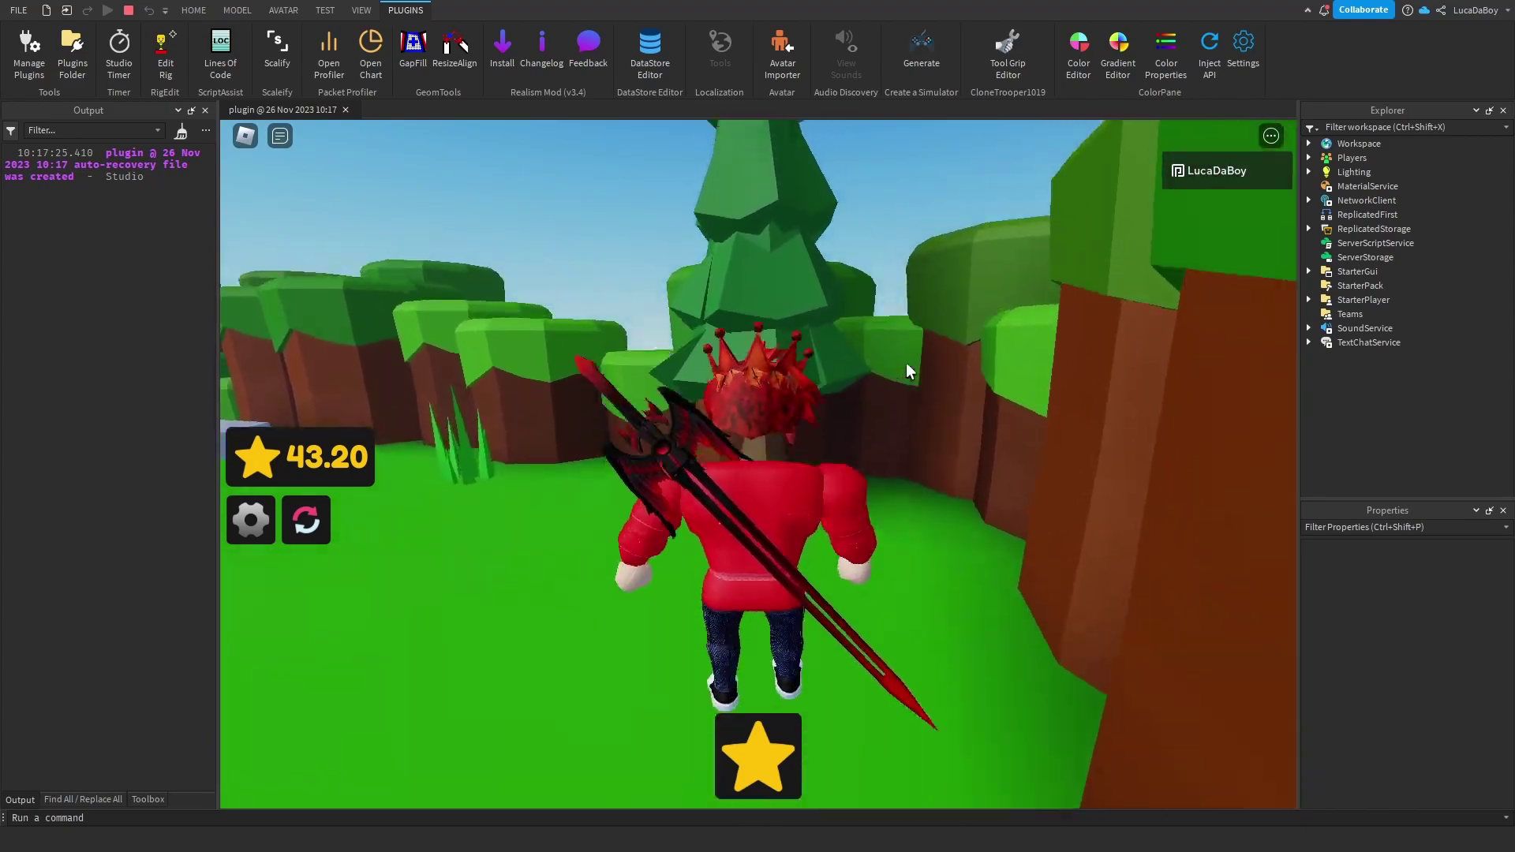
- Run the character past the tall pine tree and along the foot of the cliffs toward the grey rock
key("space")
key("w")
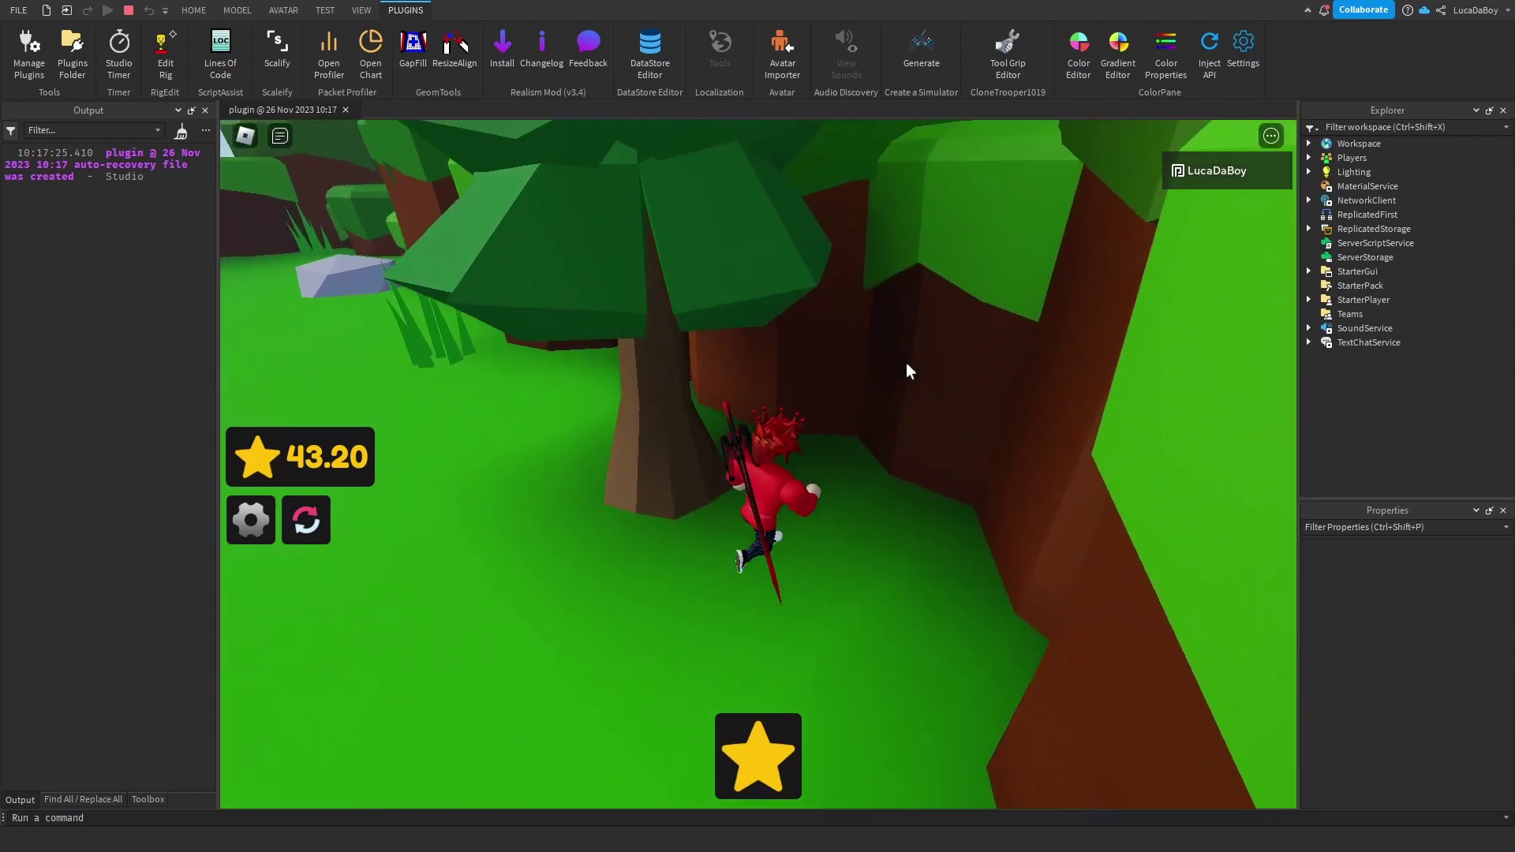
key("w")
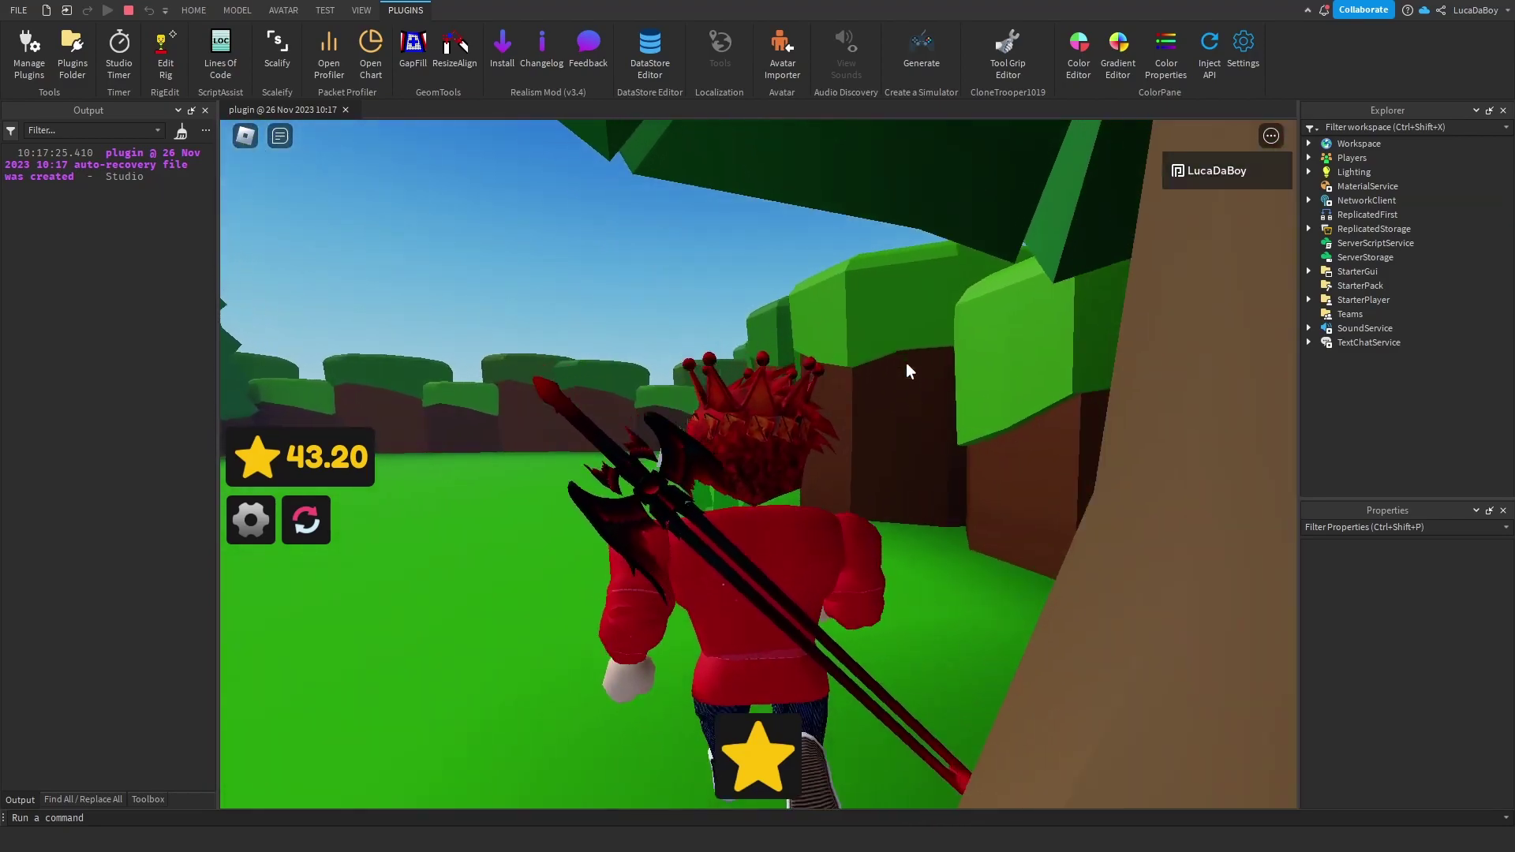
key("w")
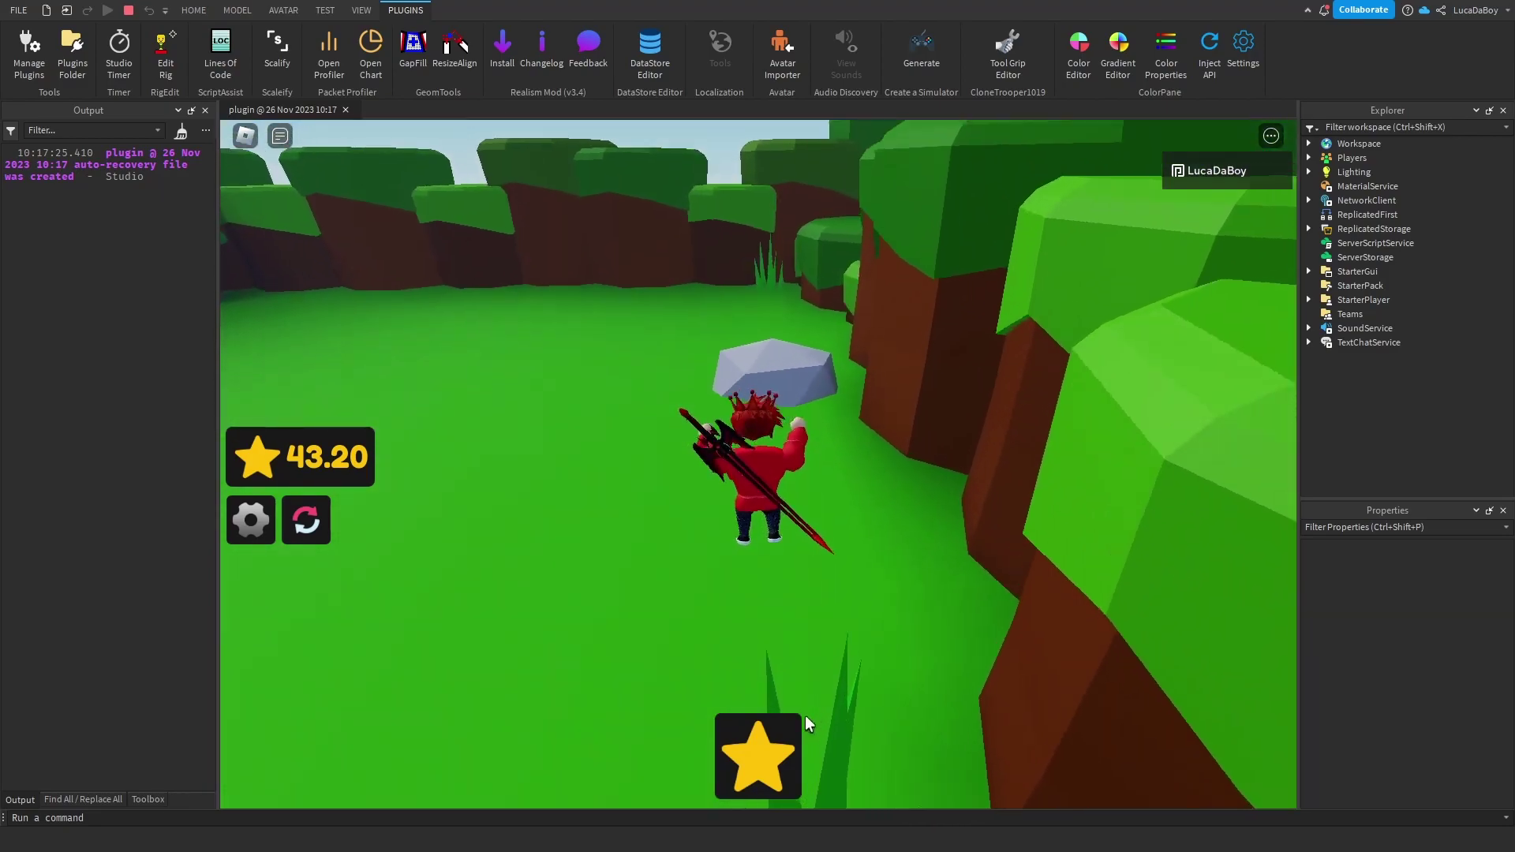
- Collect about 24 stars while jumping and running the character past the grey rock
left_click(793, 740)
key("space")
left_click(792, 737)
left_click(792, 736)
left_click(790, 736)
left_click(791, 736)
key("w")
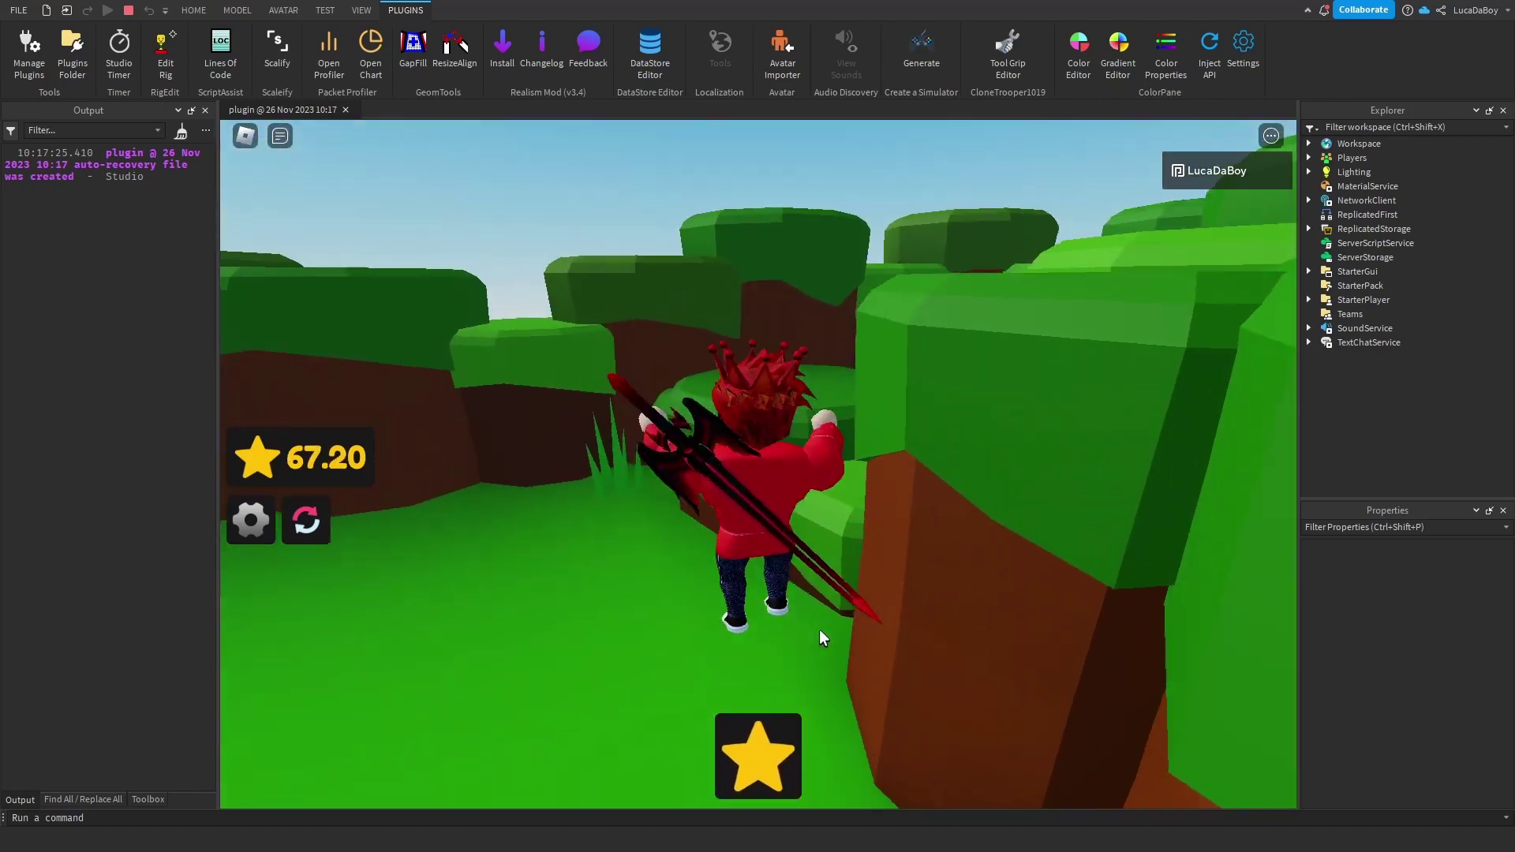
- Climb the character onto the low cliffs and jump along their tops toward the row of pine trees
key("w")
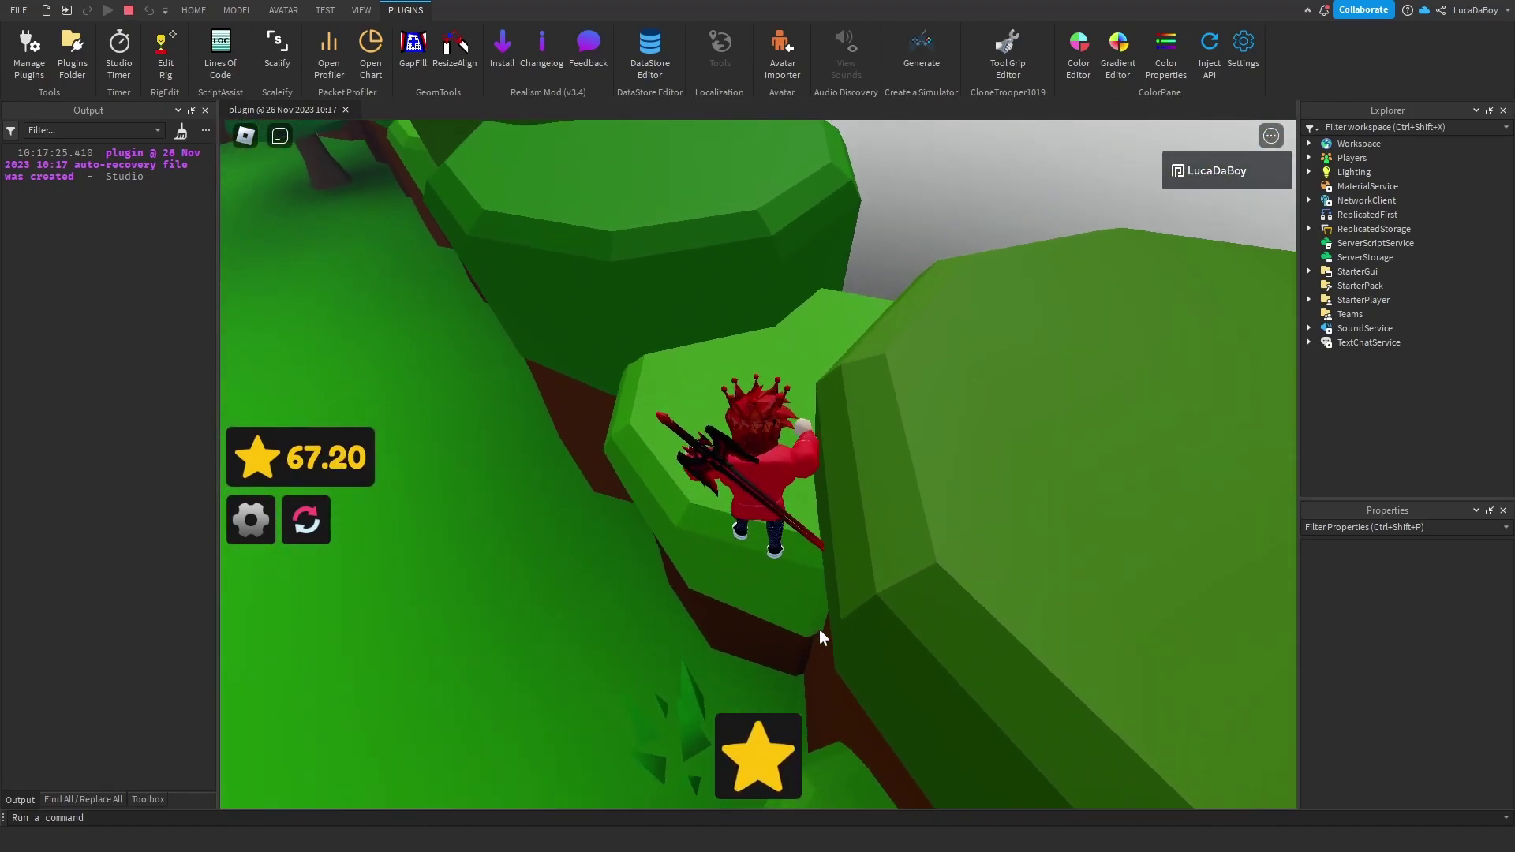
key("w")
right_click_drag(819, 630, 820, 630)
key("space")
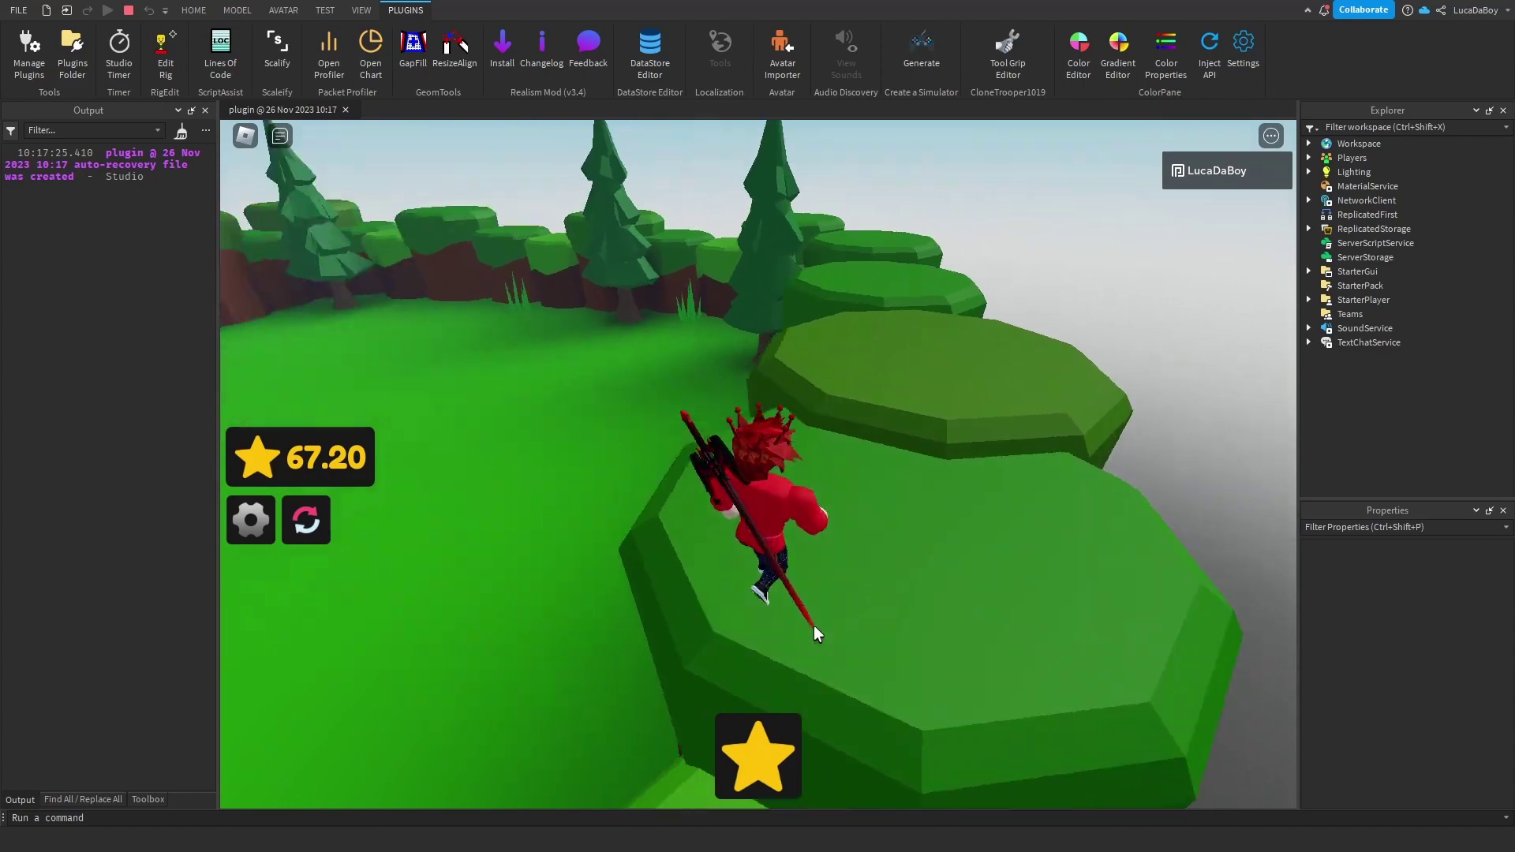
key("w")
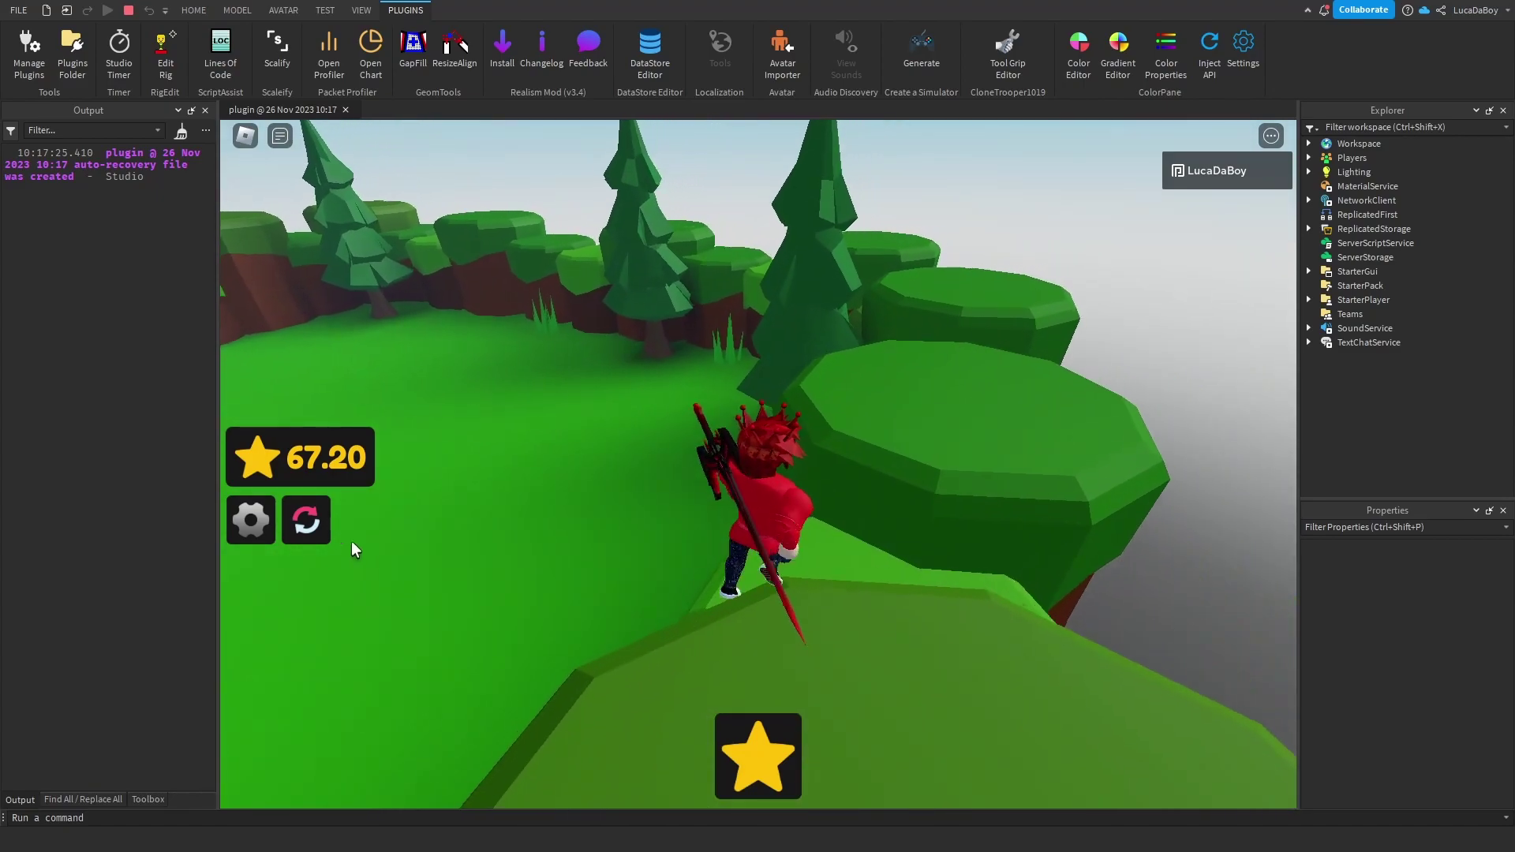
- Open the Rebirth window and close it again while running along the cliff tops
left_click(330, 518)
key("w")
left_click(915, 362)
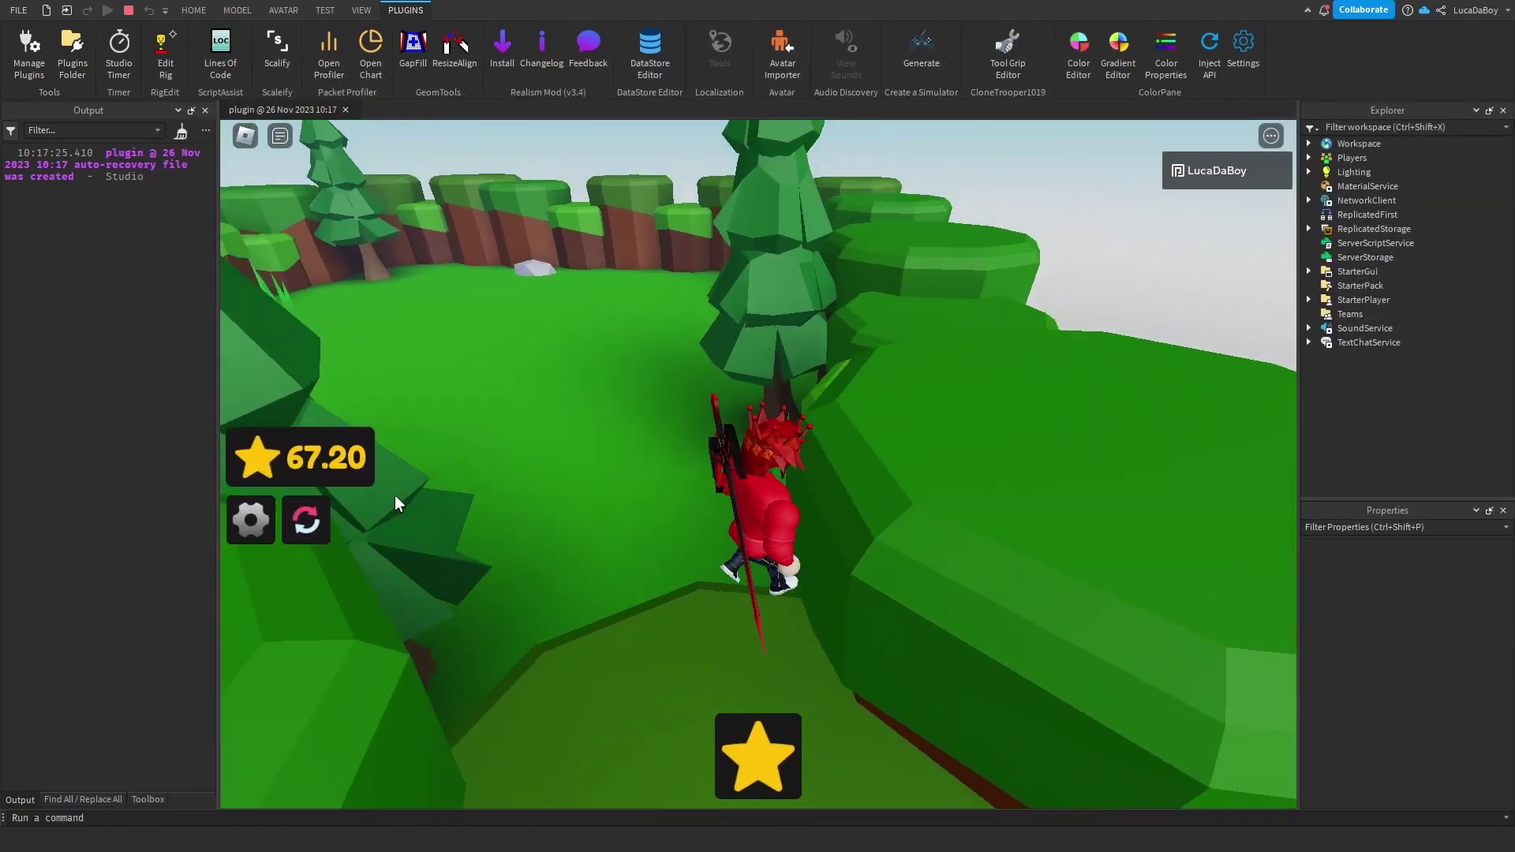
- Run the character along the cliff tops at the map's outer edge, passing the pine trees beside the meadow
key("w")
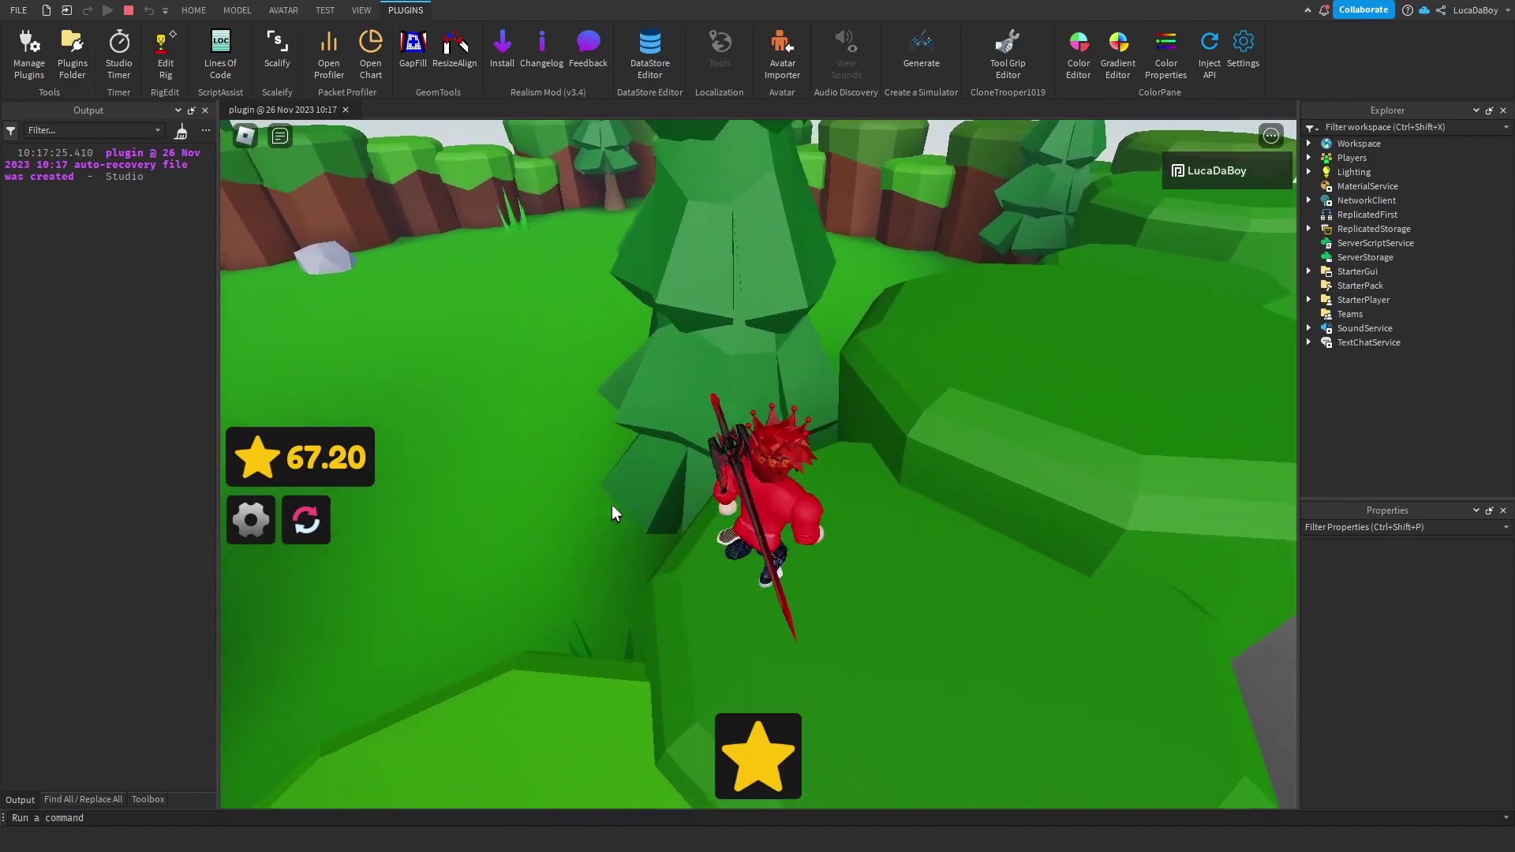
key("w")
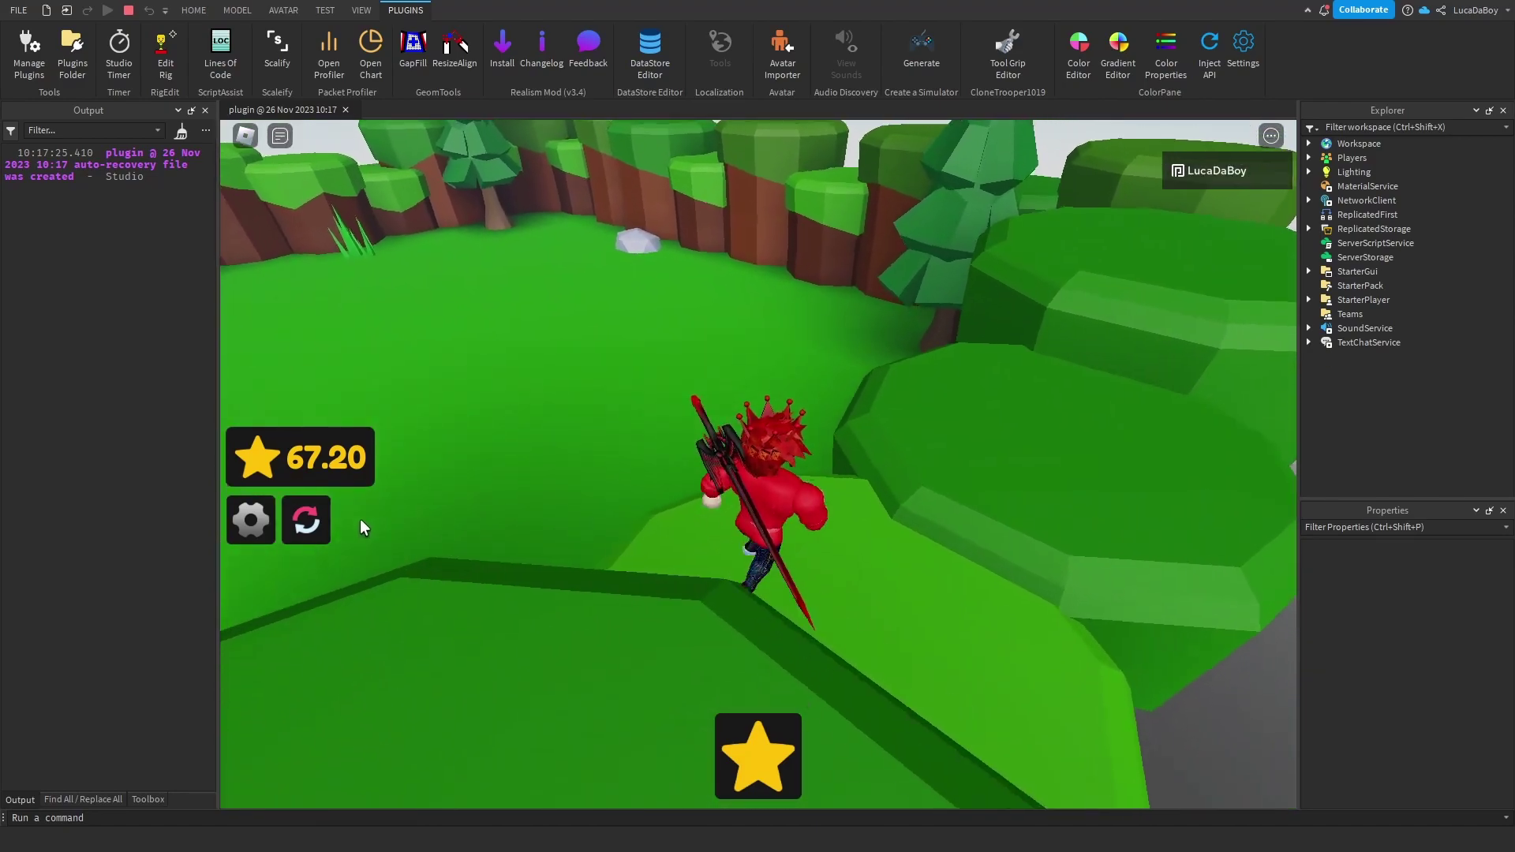
key("w")
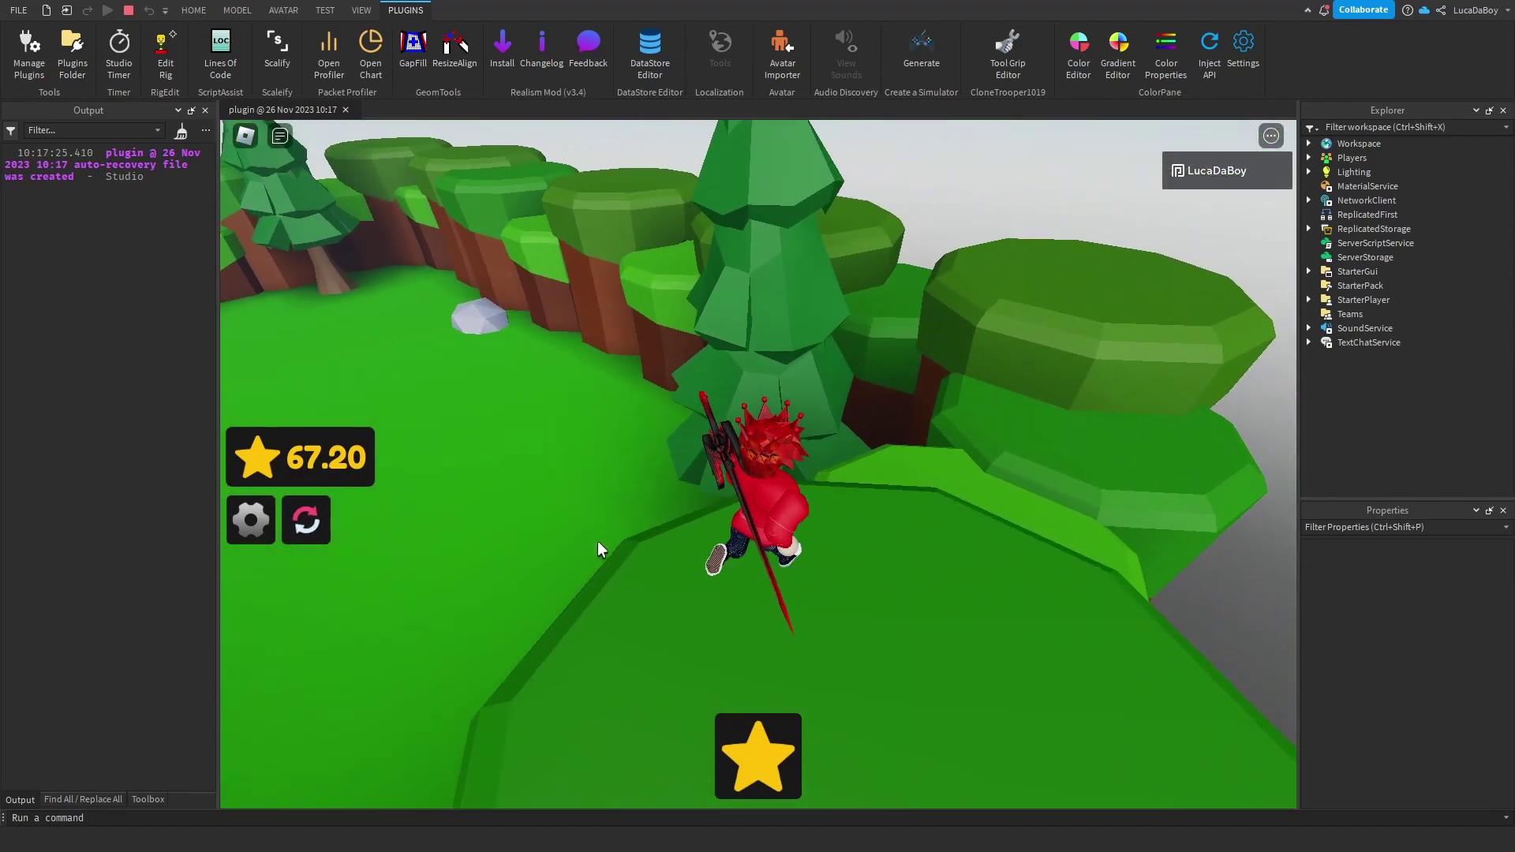
key("w")
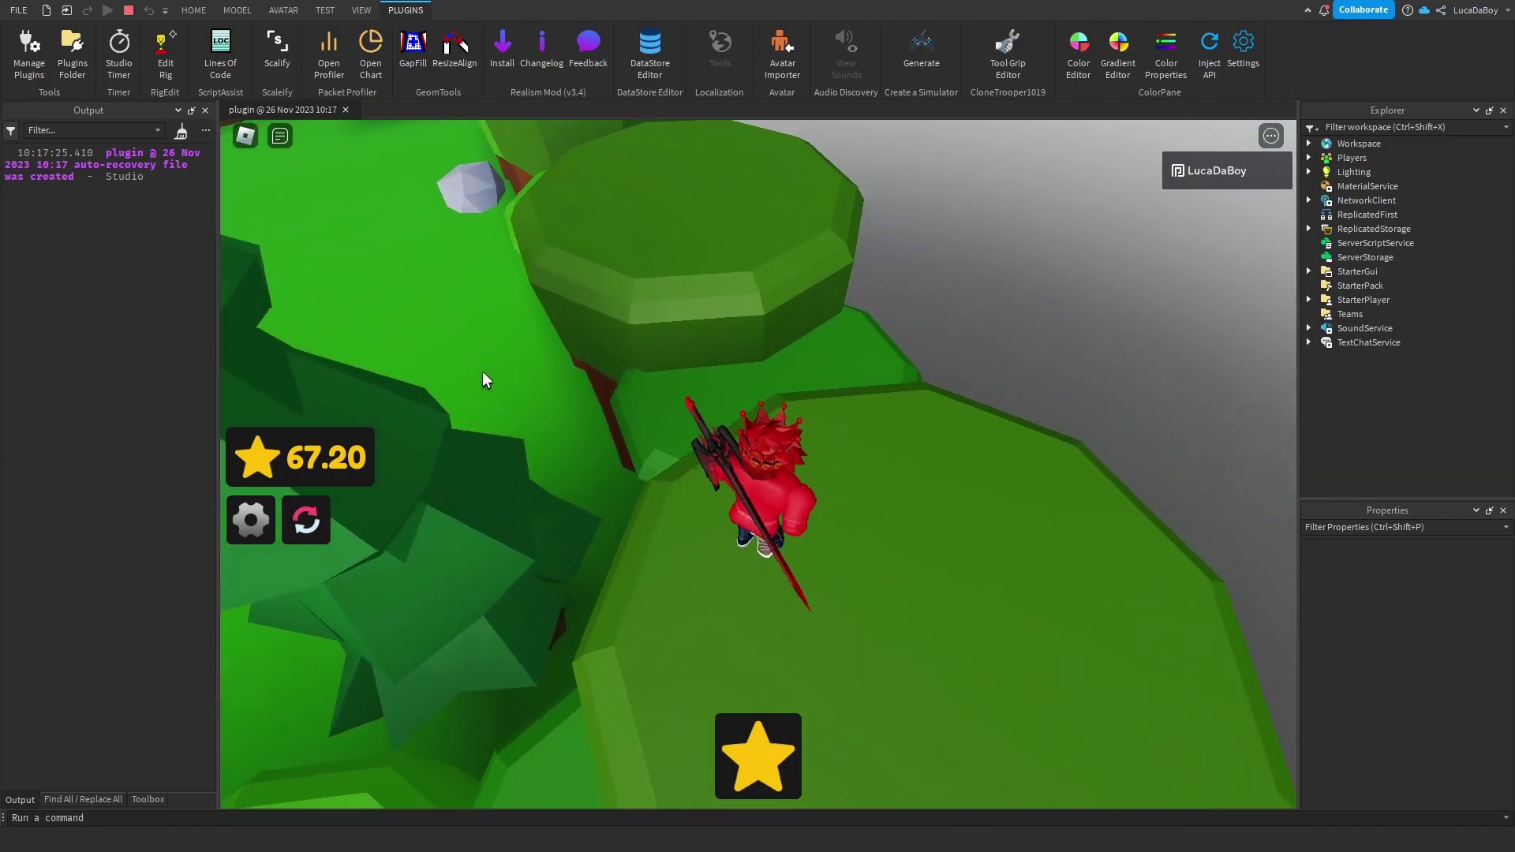
key("w")
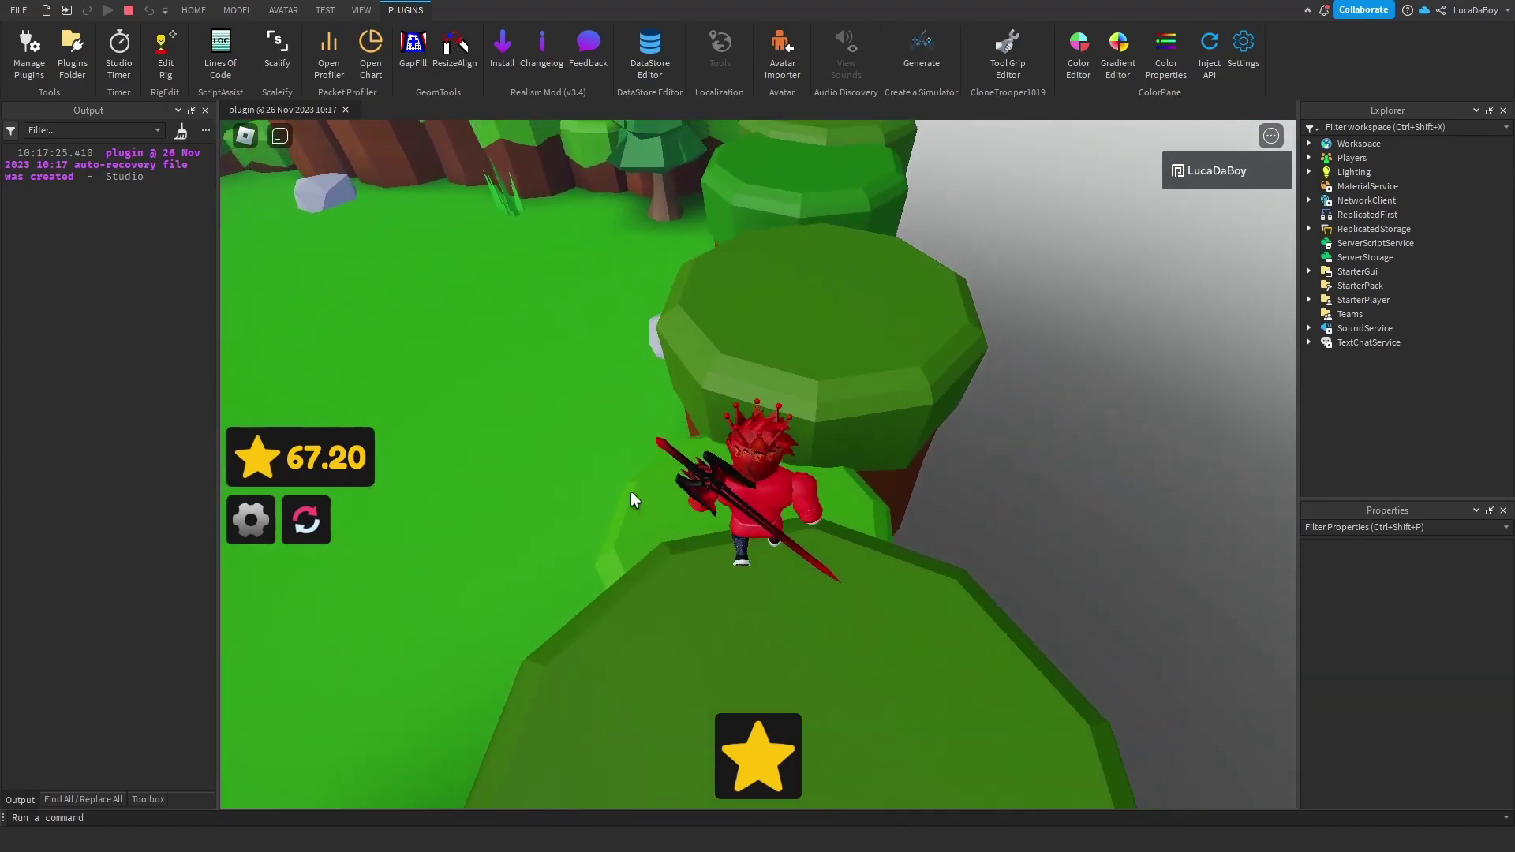
- Jump across the next cliff tops along the map's edge and turn the view around to face back across the meadow
key("w")
key("space")
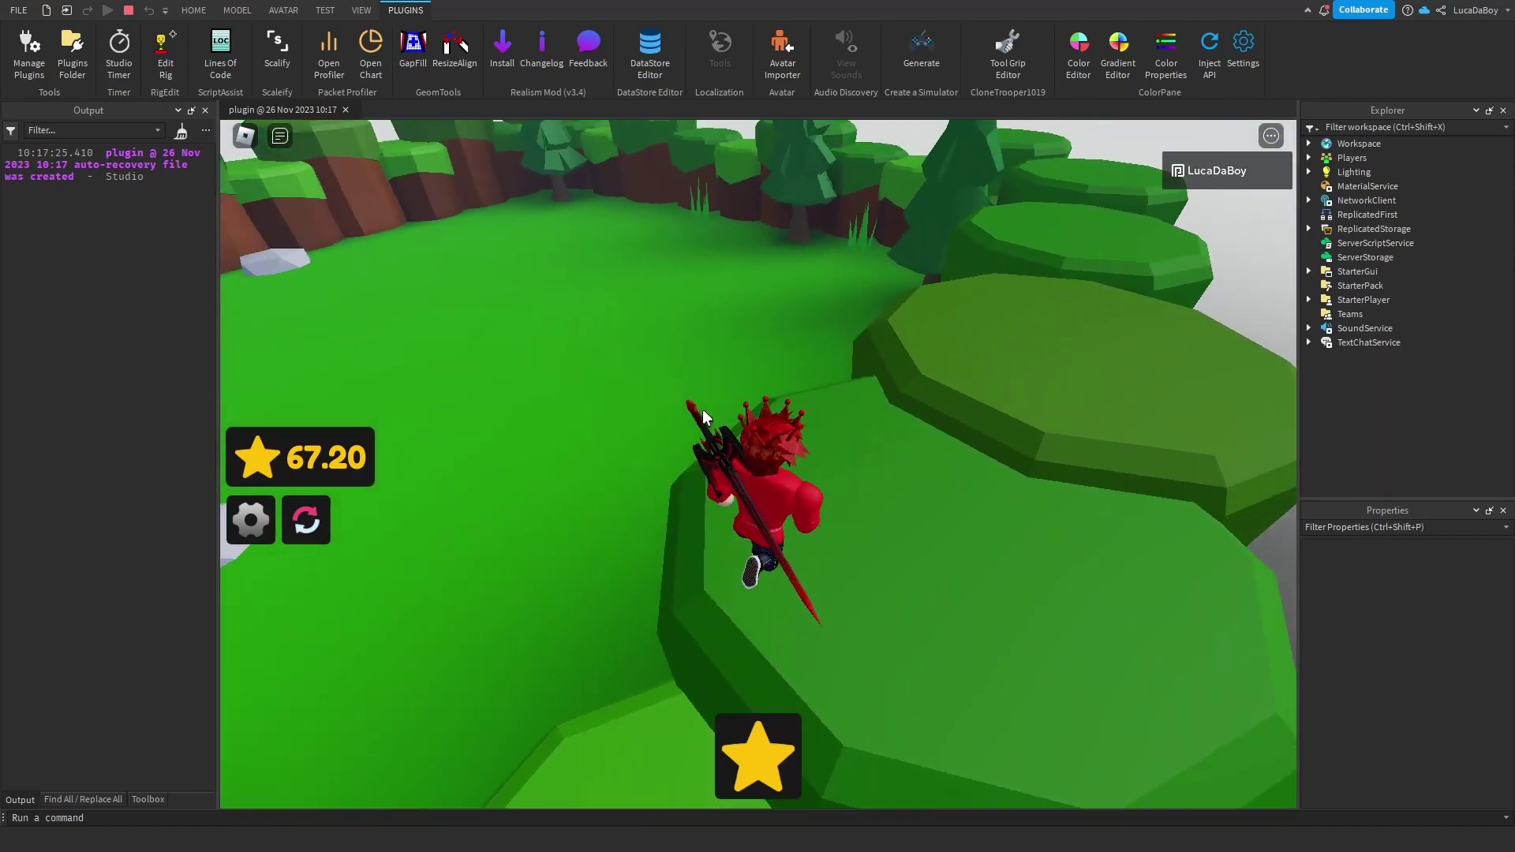
key("w")
right_click_drag(702, 408, 693, 404)
key("w")
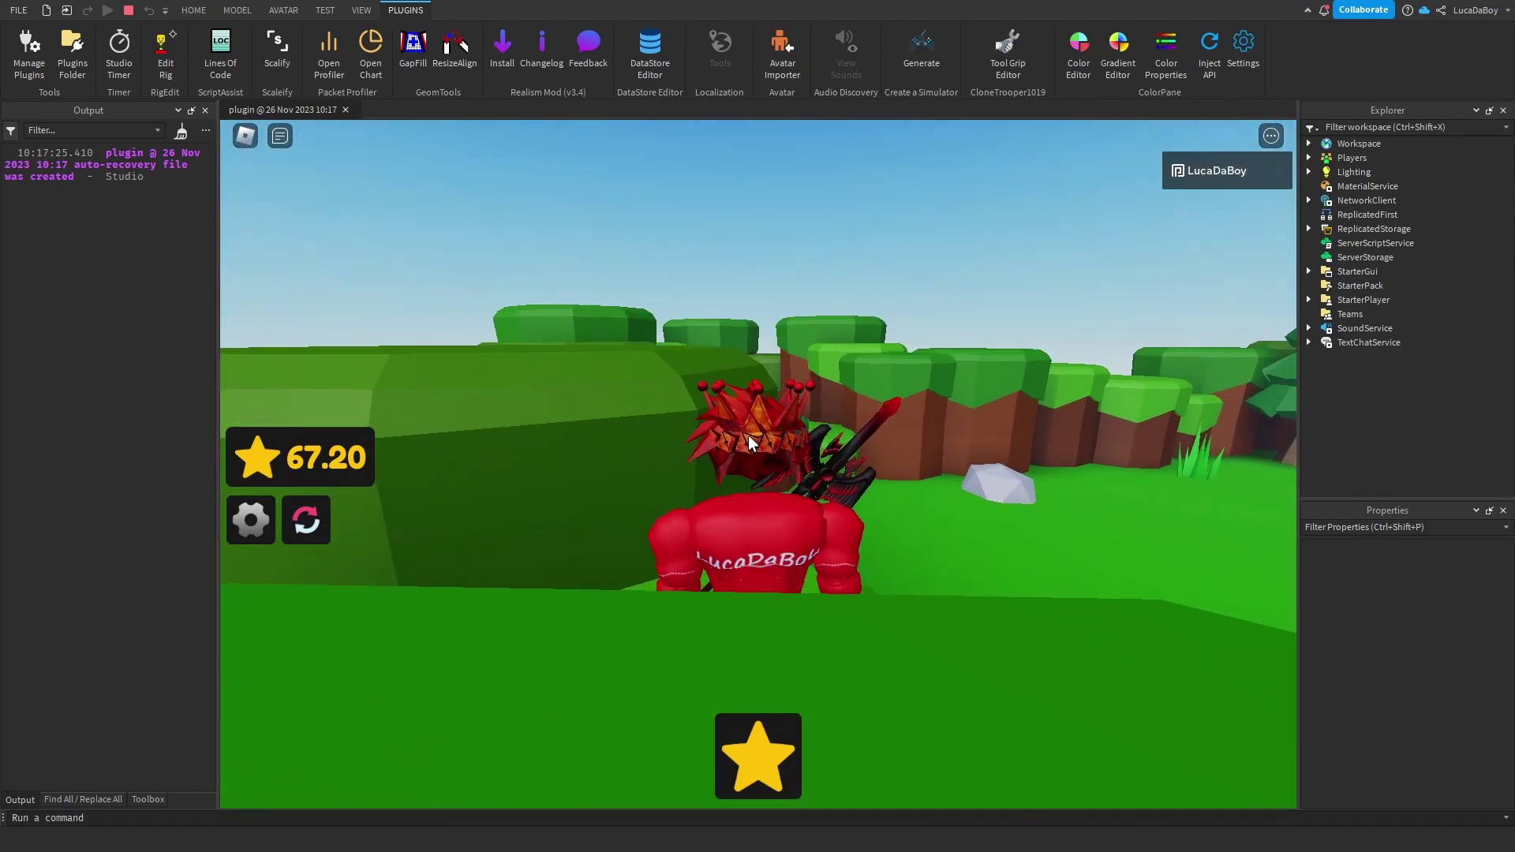